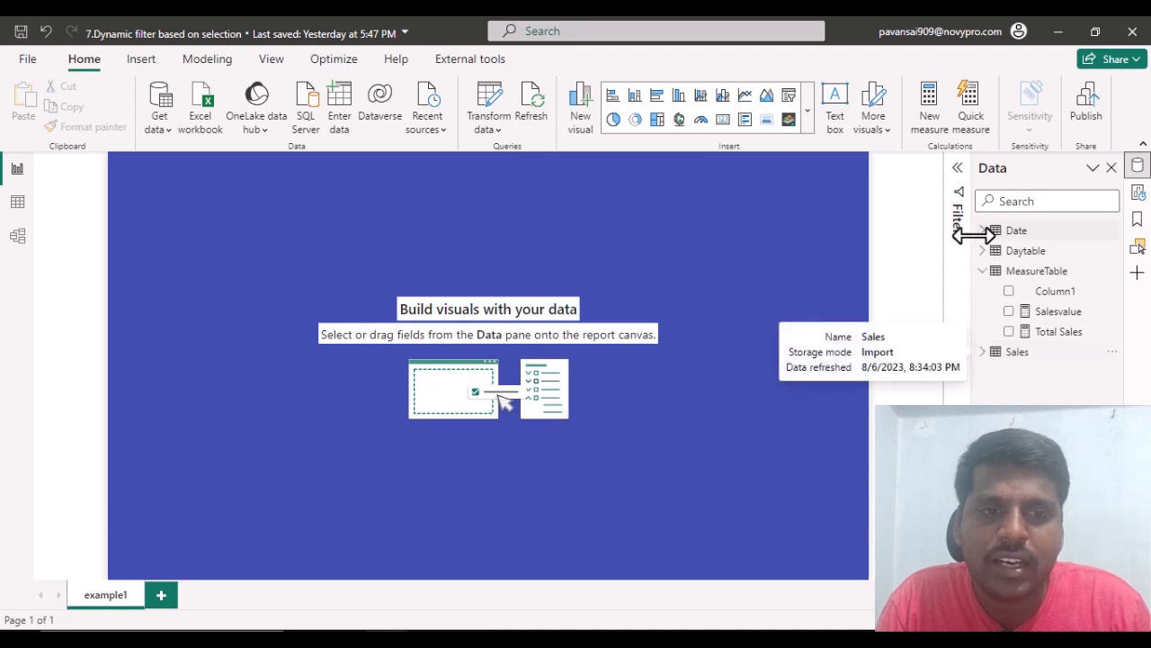
- Insert a table visual on the blank report page, move it inward from the corner and enlarge it
{"action": "left_click", "coordinate": [808, 110]}
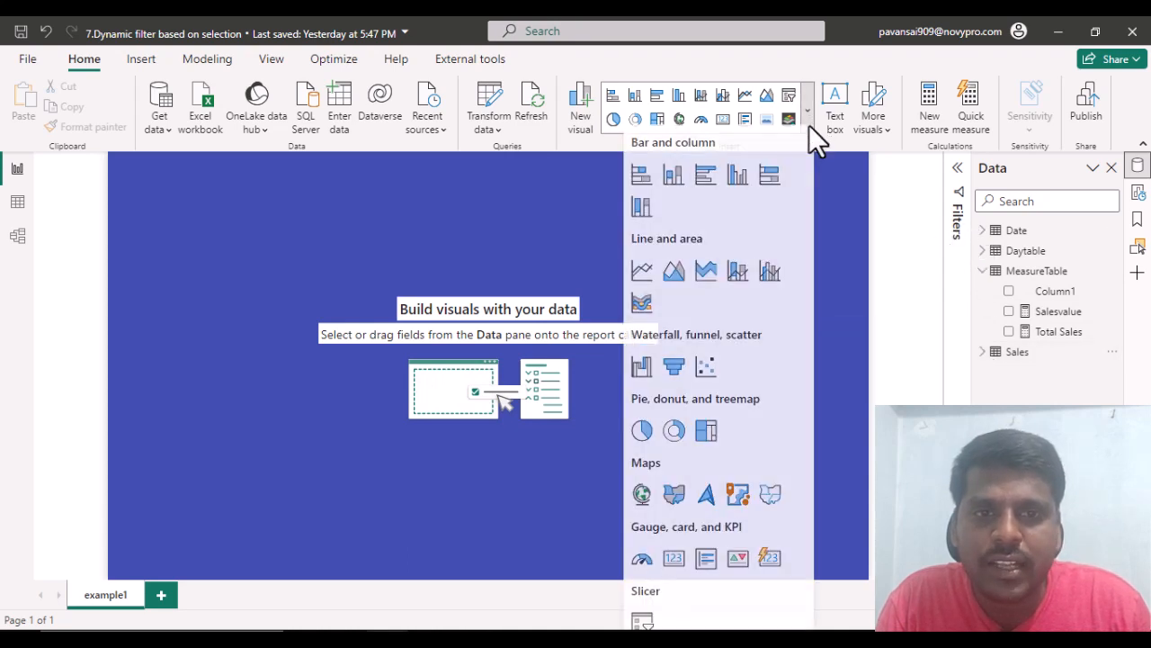
{"action": "left_click", "coordinate": [725, 454]}
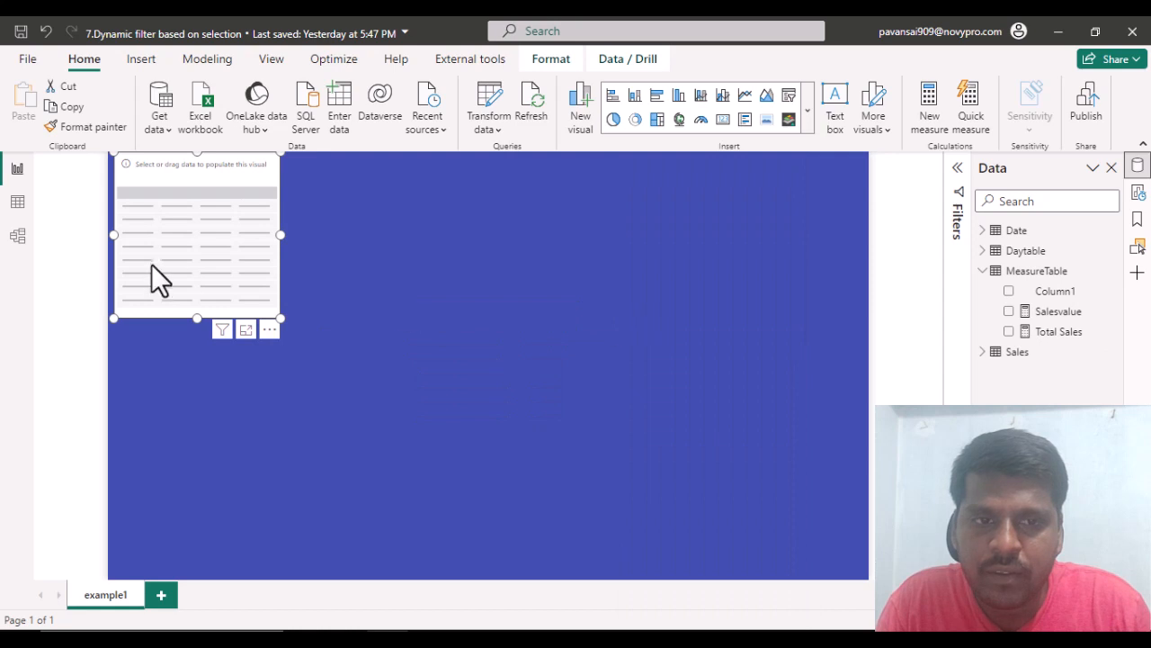
{"action": "left_click_drag", "start_coordinate": [200, 250], "coordinate": [357, 310]}
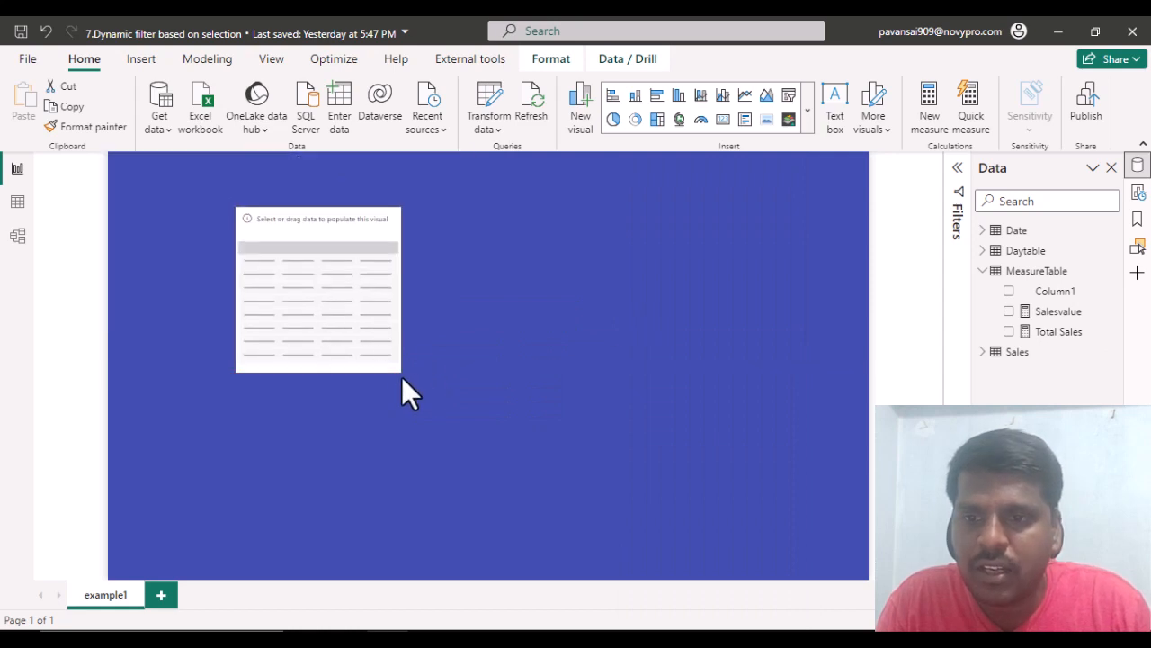
{"action": "left_click_drag", "start_coordinate": [400, 372], "coordinate": [486, 528]}
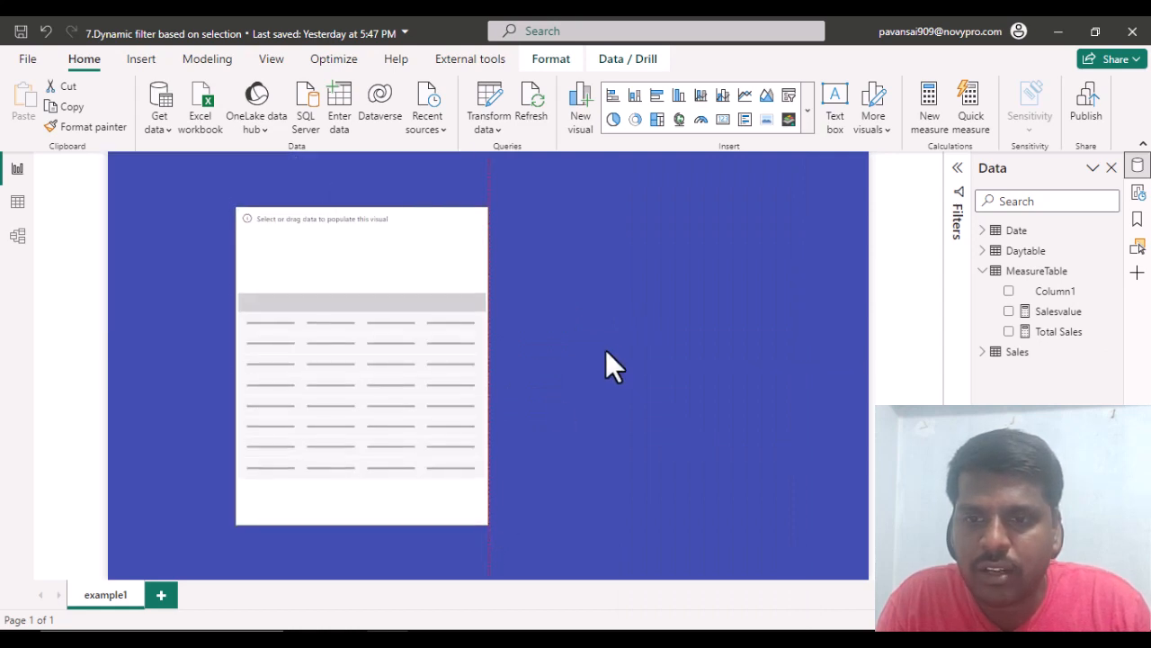
- Add the Date field and the Total Sales measure from MeasureTable as columns of the table visual
{"action": "left_click", "coordinate": [601, 376]}
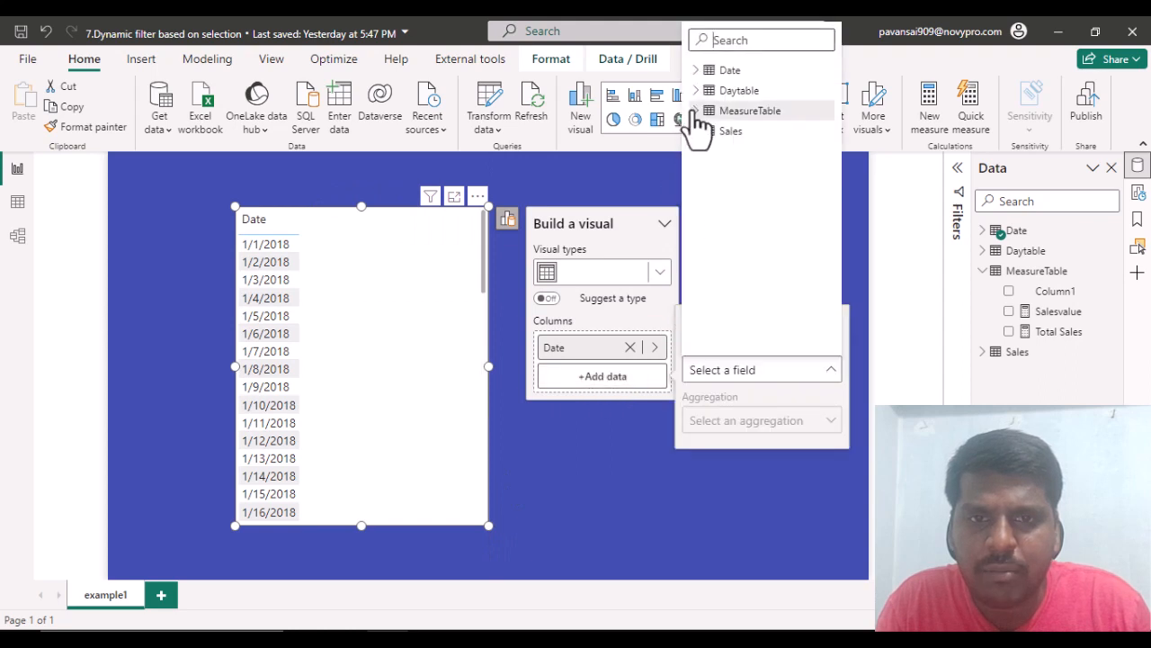
{"action": "left_click", "coordinate": [696, 111]}
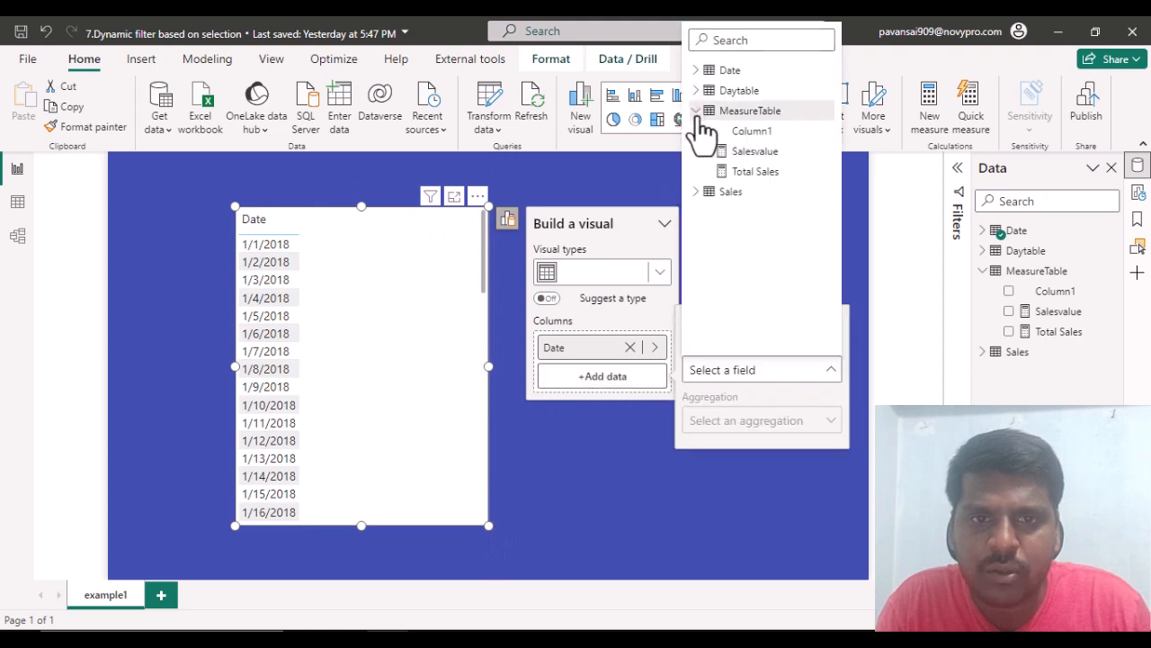
{"action": "left_click", "coordinate": [755, 172]}
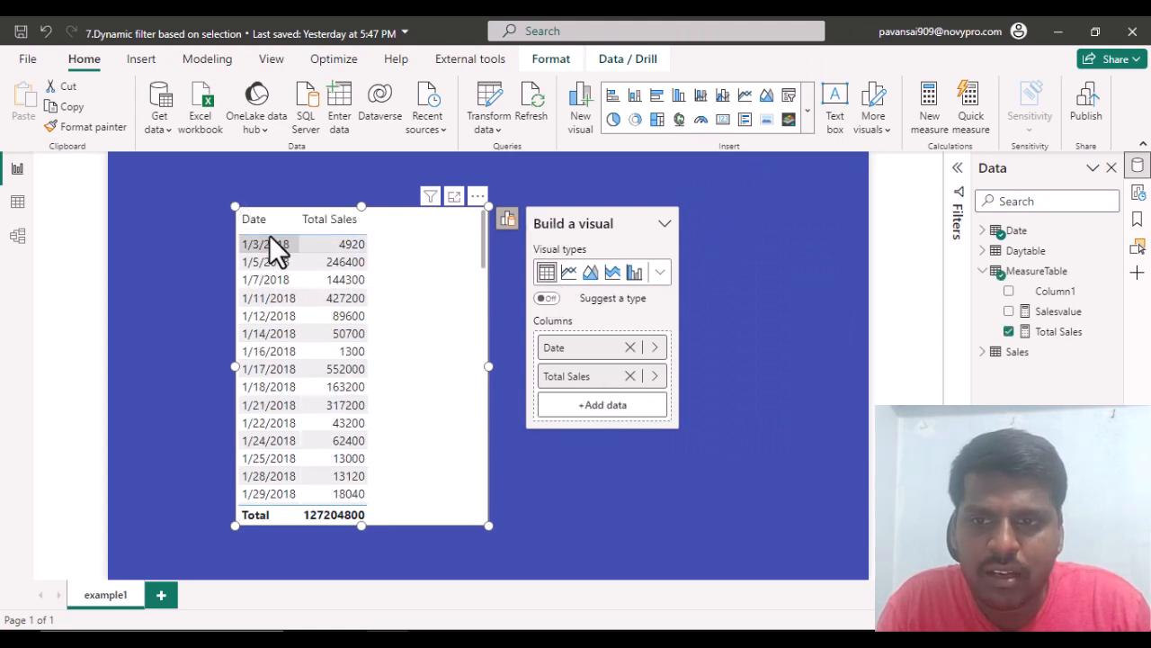
- Extend the table visual's upper-left corner outward to make it larger, and deselect the visual
{"action": "left_click_drag", "start_coordinate": [232, 204], "coordinate": [180, 191]}
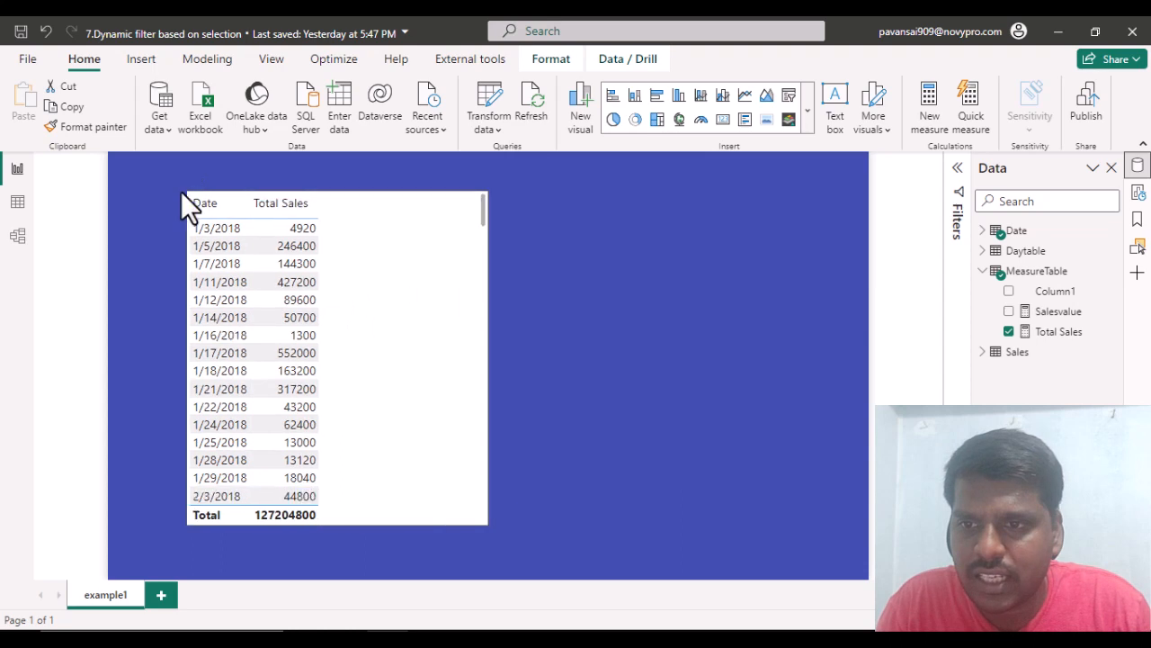
{"action": "left_click", "coordinate": [486, 531]}
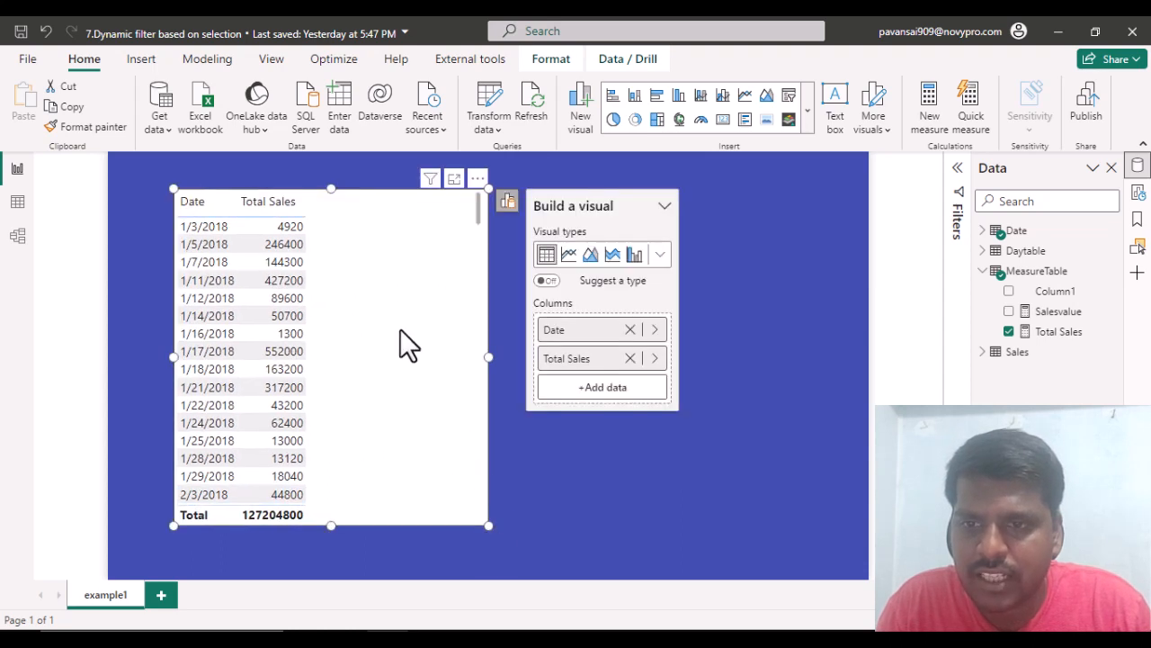
{"action": "key", "text": "Escape"}
{"action": "left_click_drag", "start_coordinate": [480, 211], "coordinate": [480, 224]}
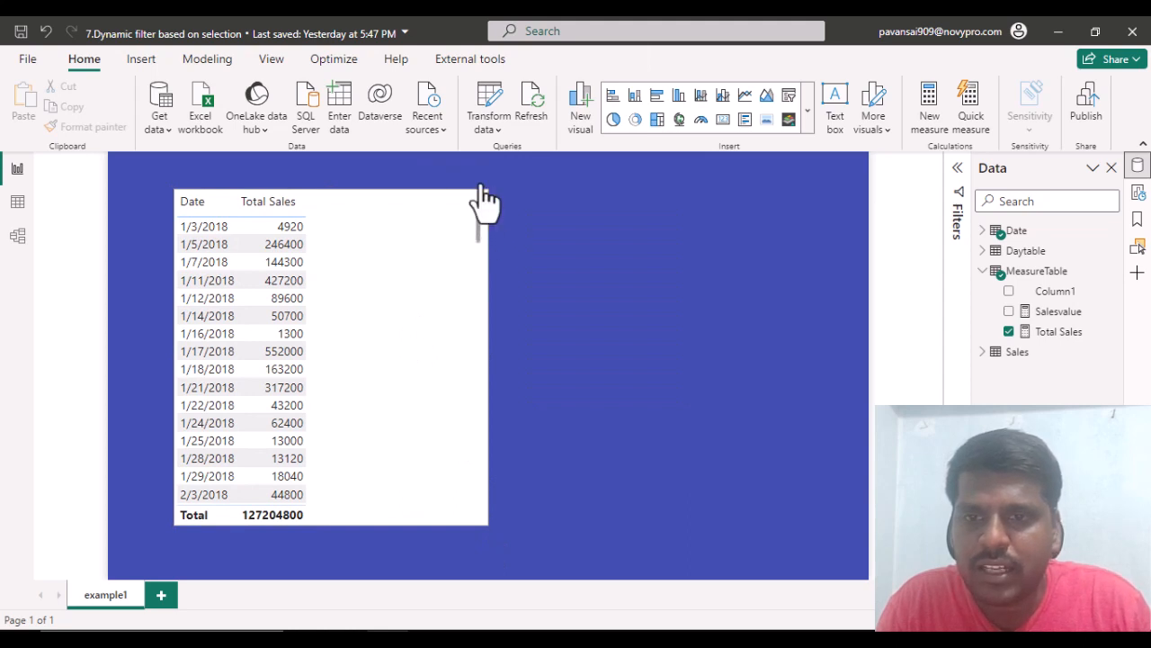
{"action": "left_click", "coordinate": [483, 198]}
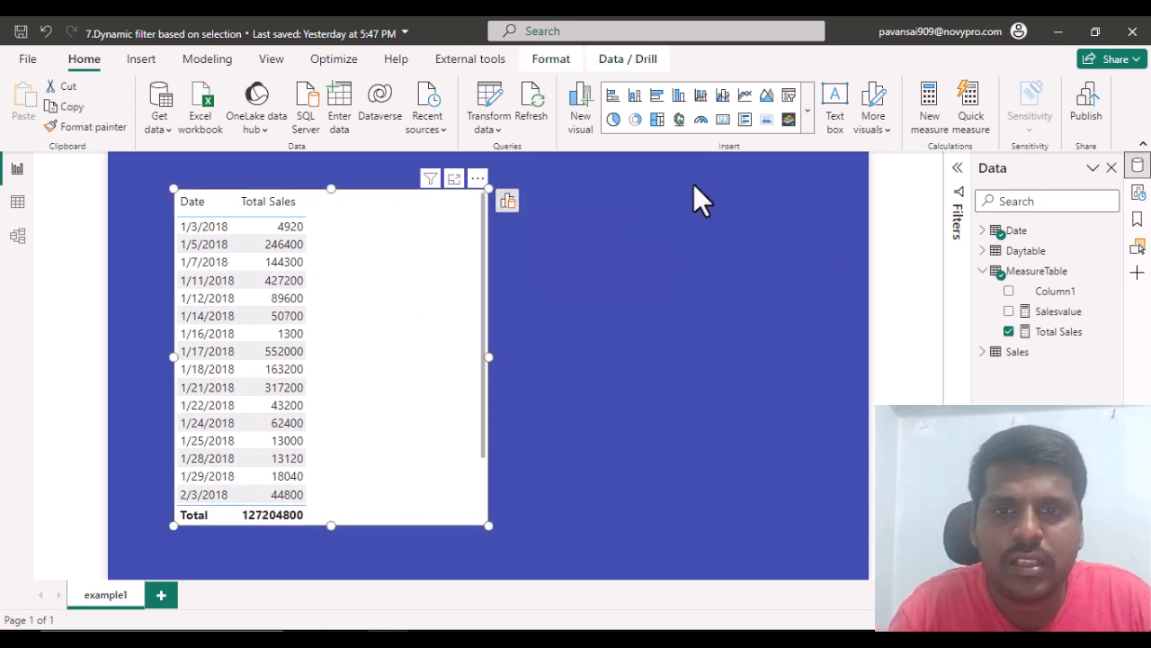
{"action": "left_click", "coordinate": [720, 201]}
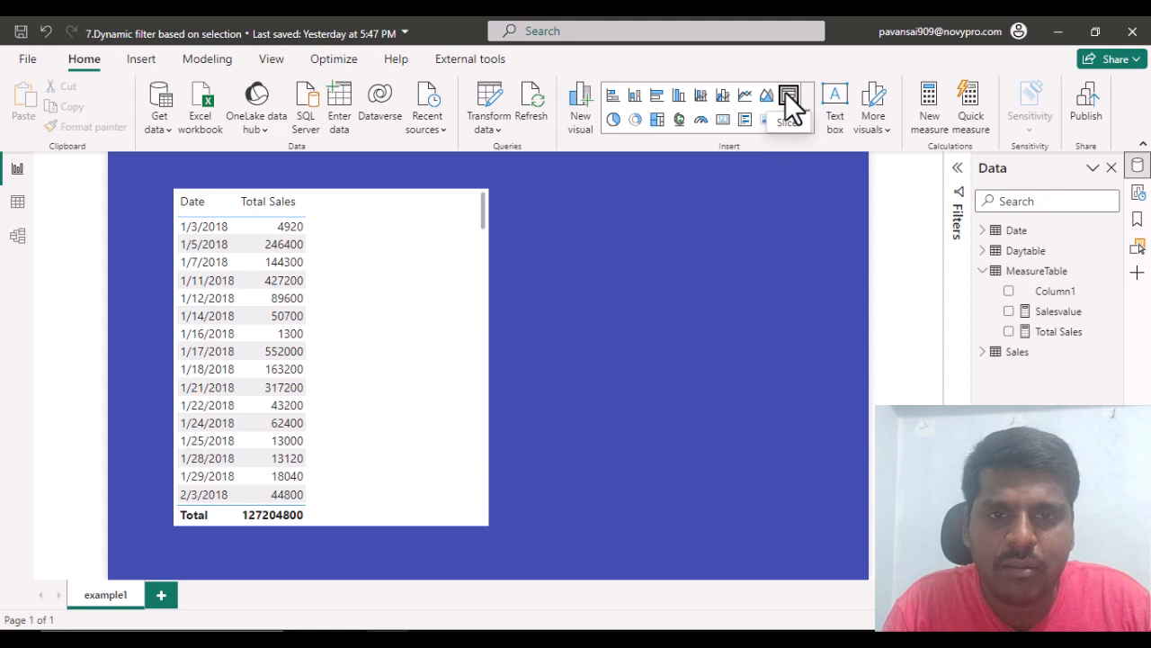
- Insert a slicer beside the table visual and assign it the Year field from the Date table
{"action": "left_click", "coordinate": [789, 97]}
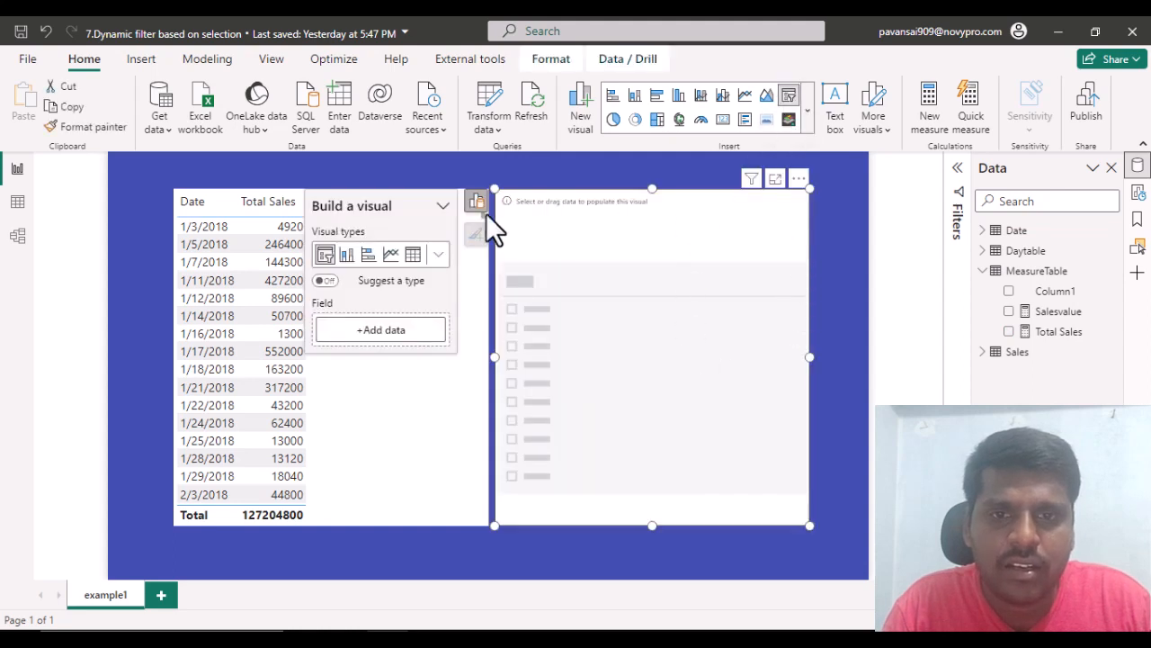
{"action": "left_click", "coordinate": [411, 335]}
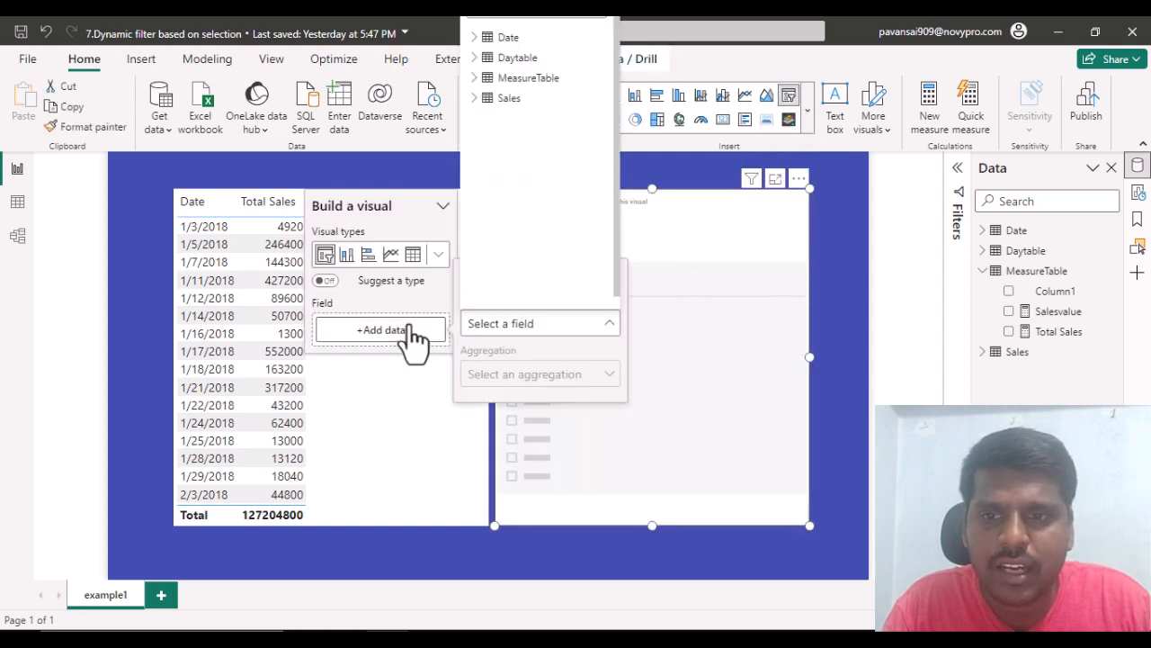
{"action": "left_click", "coordinate": [480, 39]}
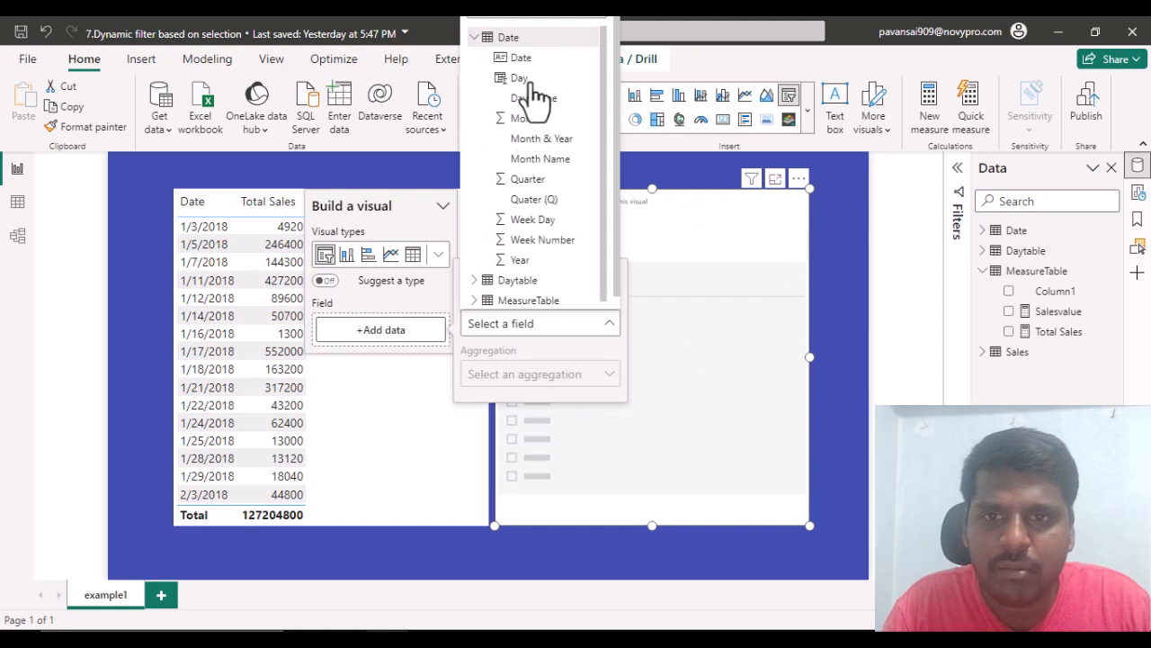
{"action": "left_click", "coordinate": [521, 260]}
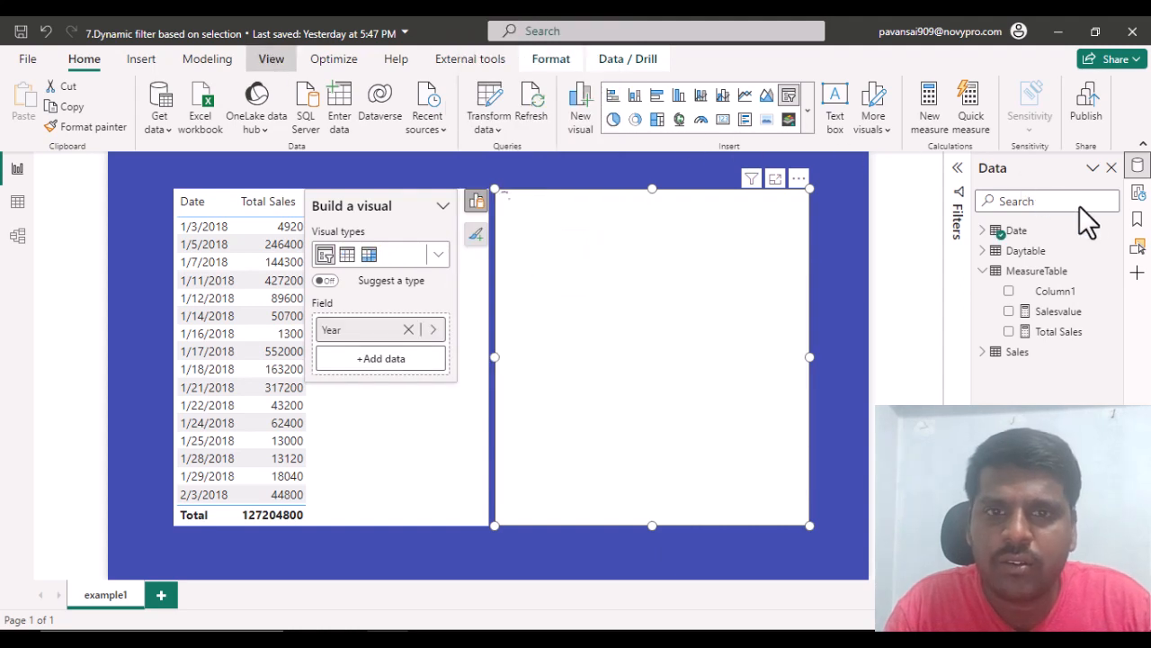
- Change the Year slicer's style to a checkbox list and shrink it in width and height to fit the years
{"action": "left_click", "coordinate": [271, 60]}
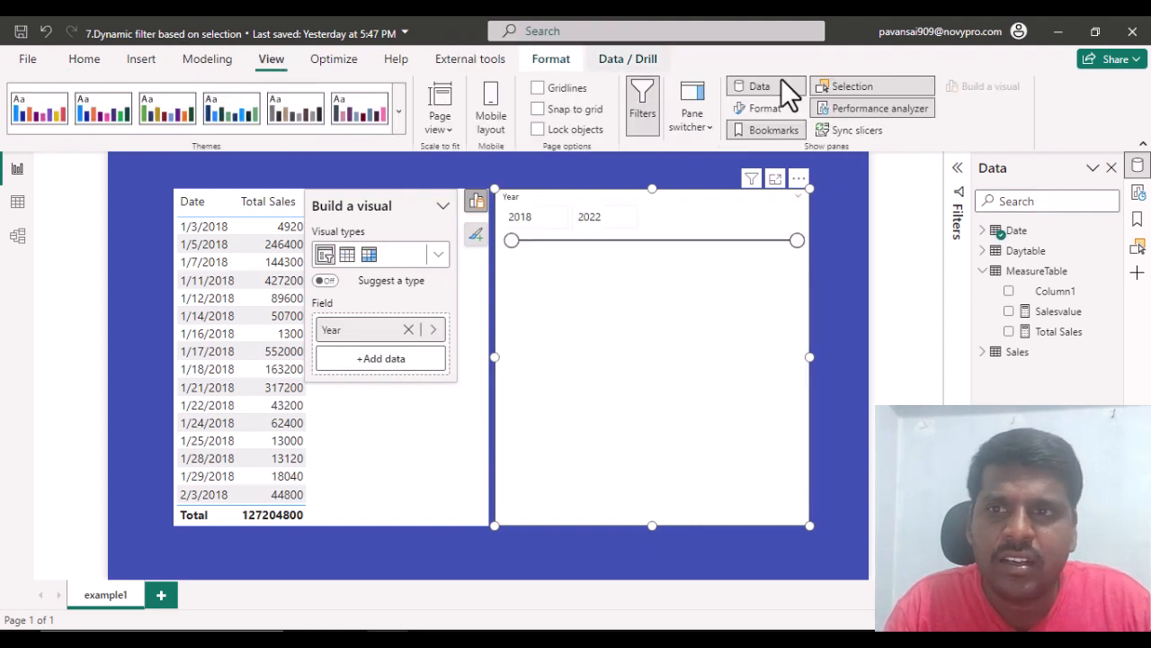
{"action": "left_click", "coordinate": [764, 106]}
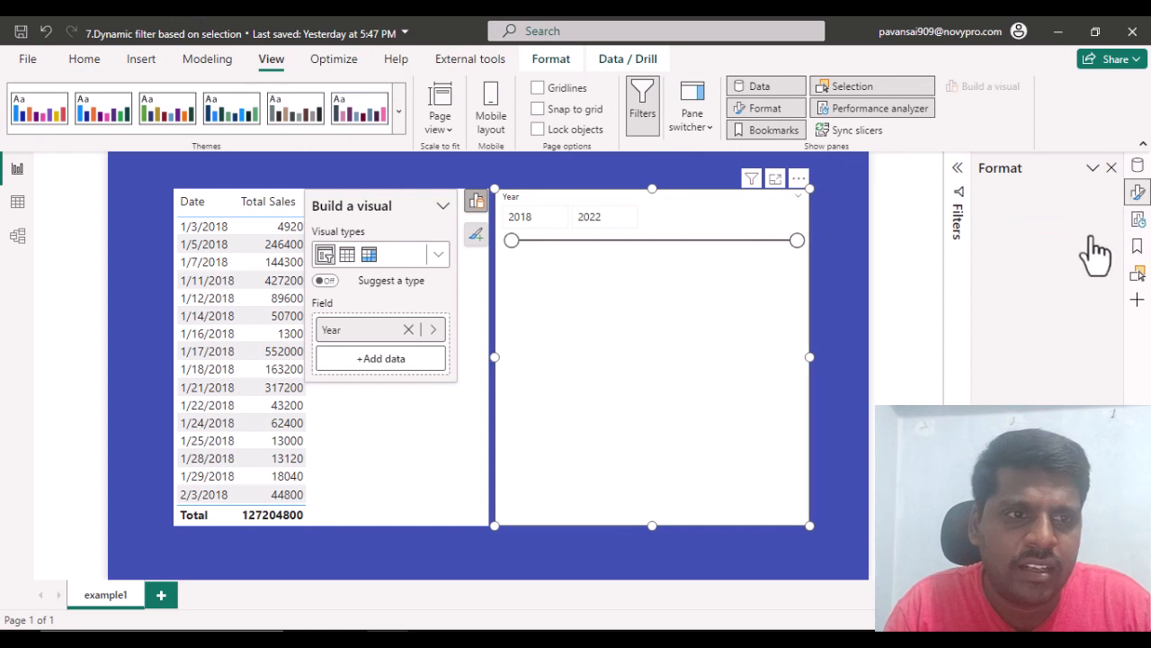
{"action": "left_click", "coordinate": [1012, 346]}
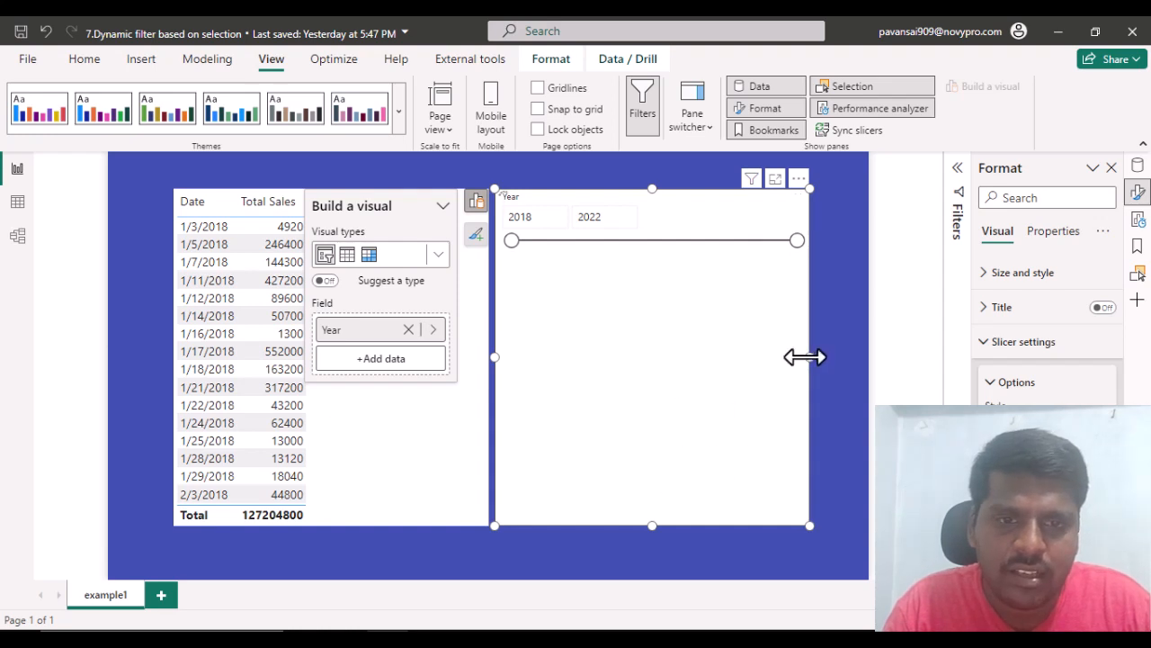
{"action": "left_click_drag", "start_coordinate": [724, 356], "coordinate": [684, 356]}
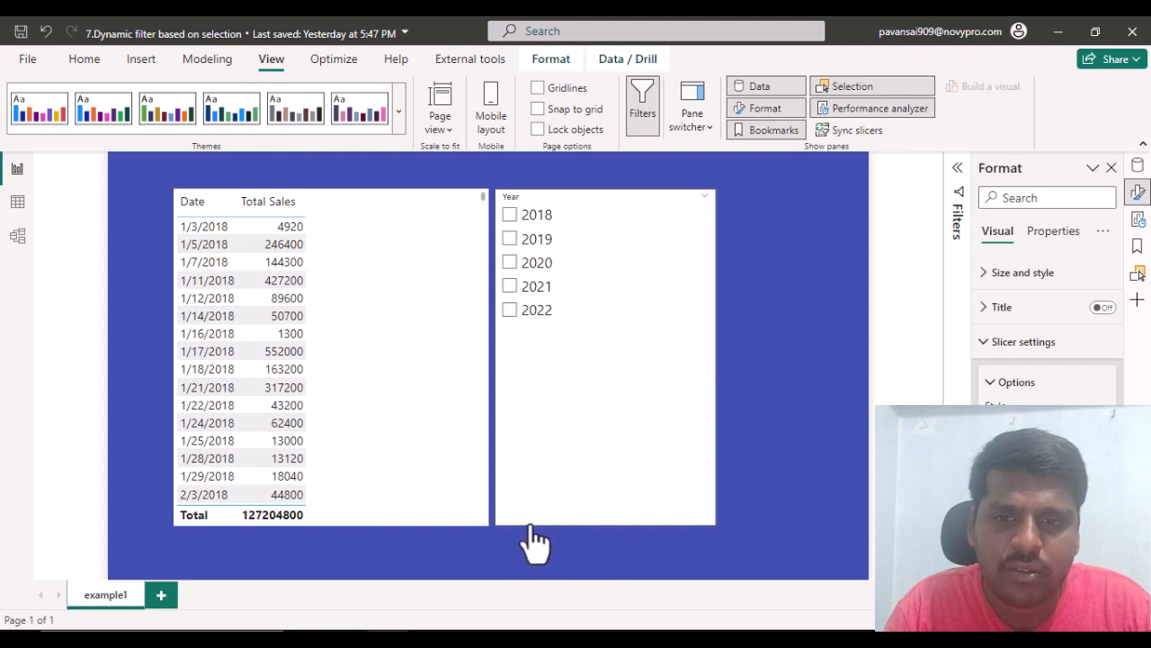
{"action": "left_click_drag", "start_coordinate": [591, 525], "coordinate": [591, 483]}
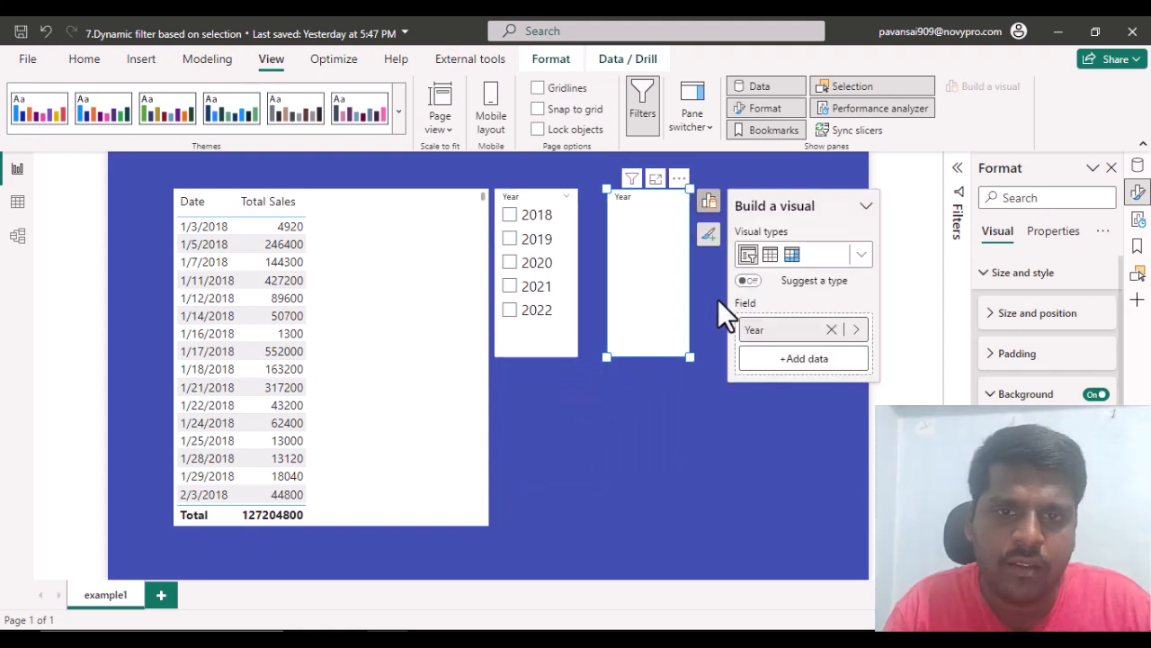
- Replace the copied slicer's field with Month Name and enlarge the slicer so all twelve months fit
{"action": "left_click", "coordinate": [857, 331]}
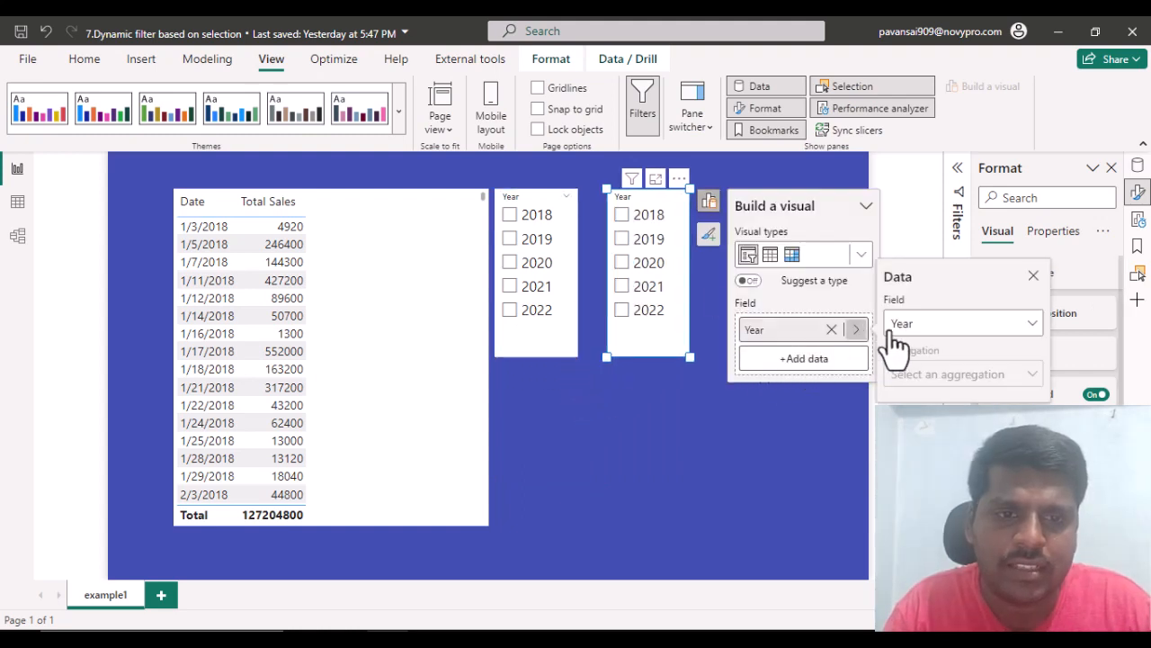
{"action": "left_click", "coordinate": [901, 325]}
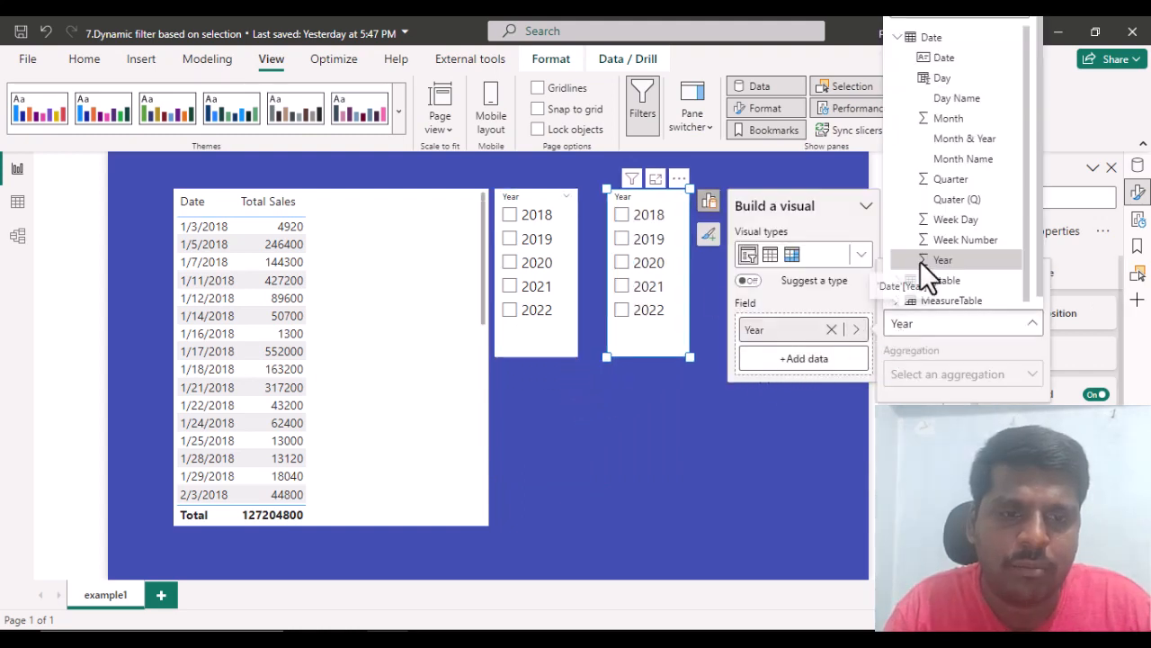
{"action": "left_click", "coordinate": [968, 162]}
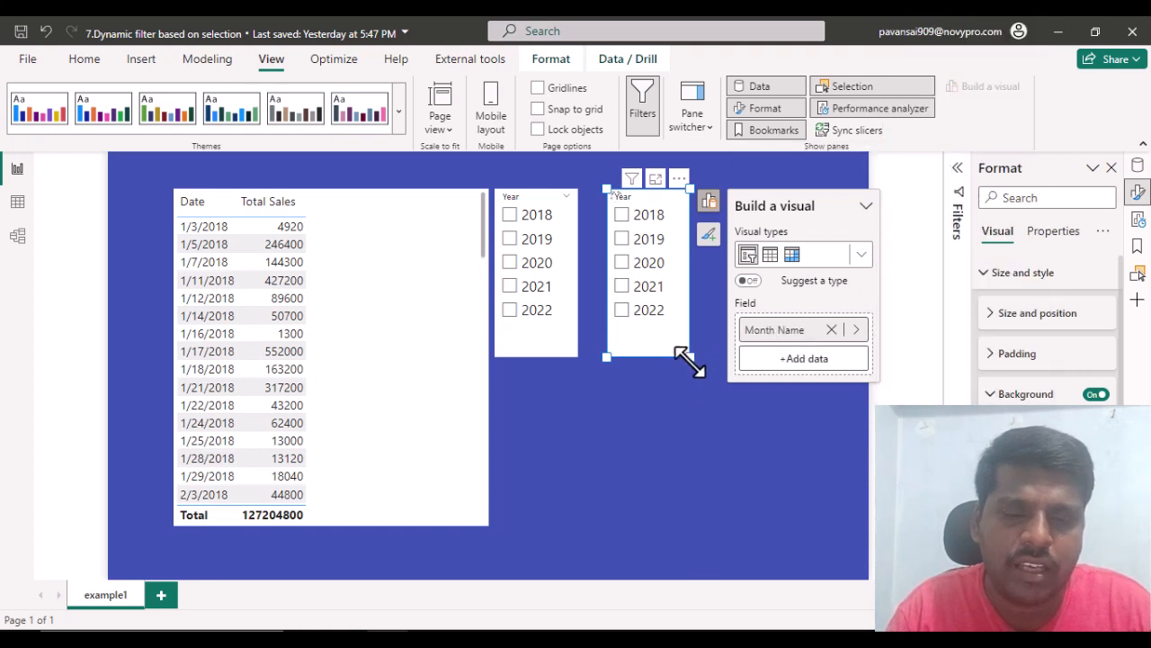
{"action": "left_click_drag", "start_coordinate": [689, 354], "coordinate": [705, 513]}
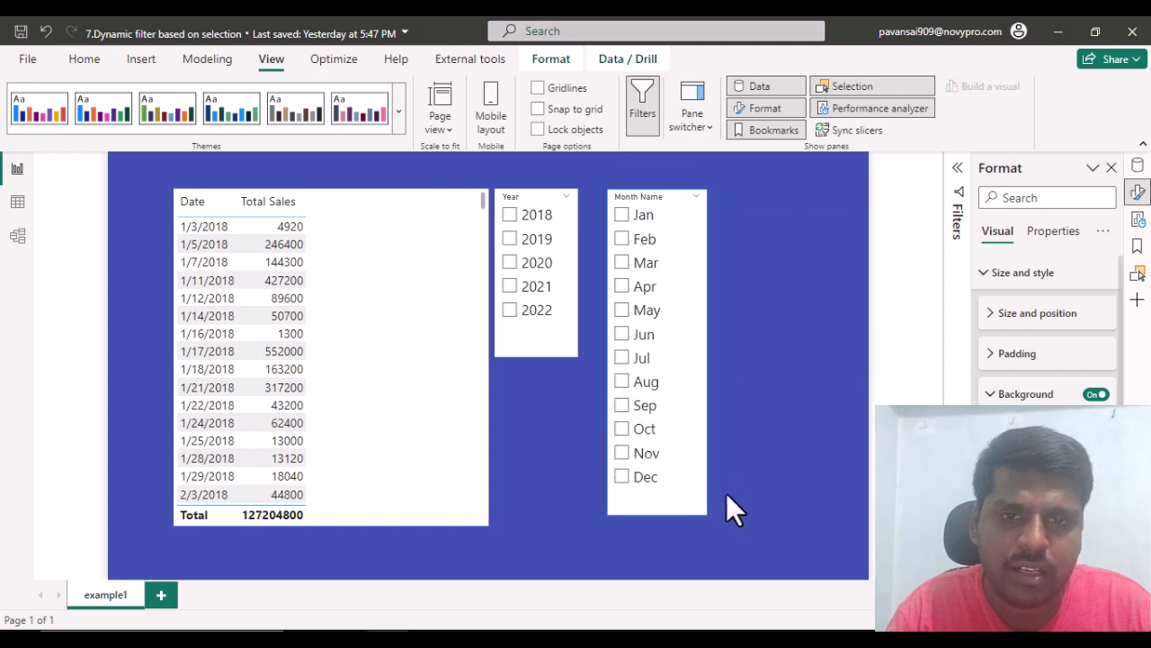
- Duplicate the Year slicer and place the copy on the free side of the Month Name slicer
{"action": "left_click", "coordinate": [537, 200]}
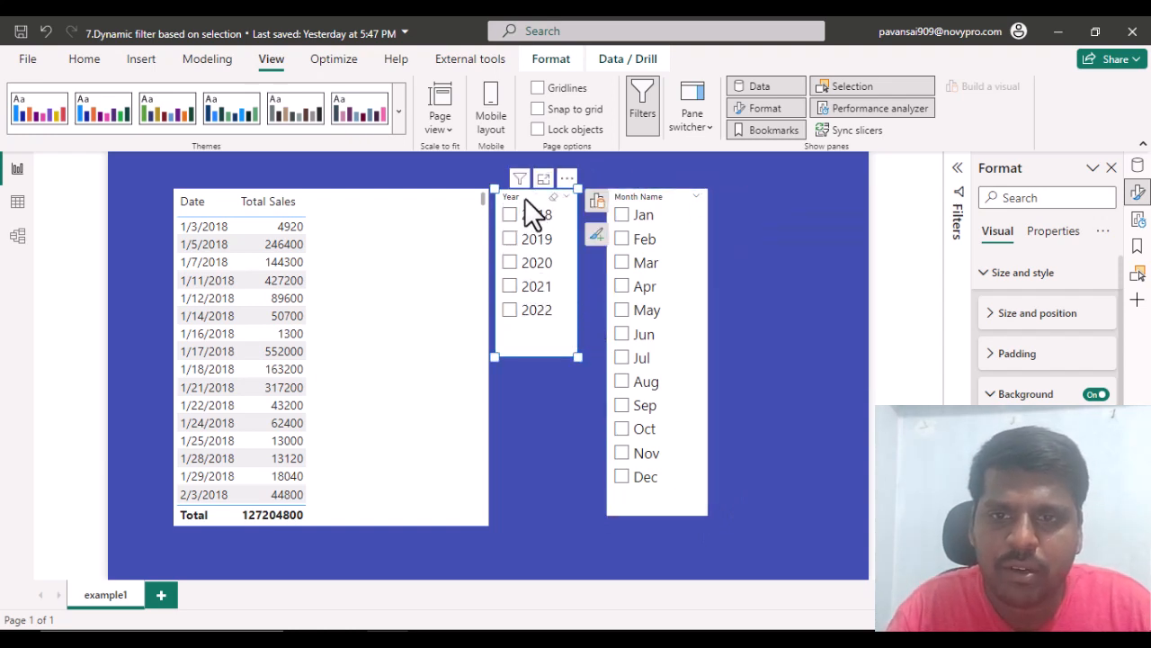
{"action": "key", "text": "ctrl+v"}
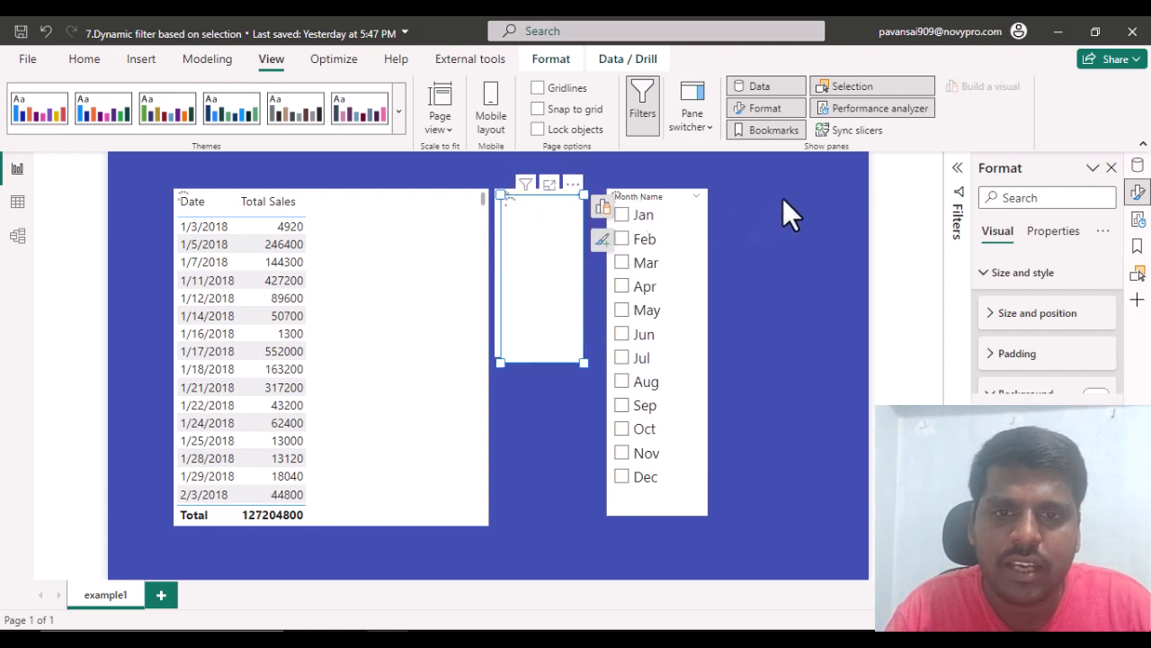
{"action": "mouse_move", "coordinate": [783, 198]}
{"action": "left_mouse_down"}
{"action": "mouse_move", "coordinate": [785, 186]}
{"action": "mouse_move", "coordinate": [765, 185]}
{"action": "left_mouse_up"}
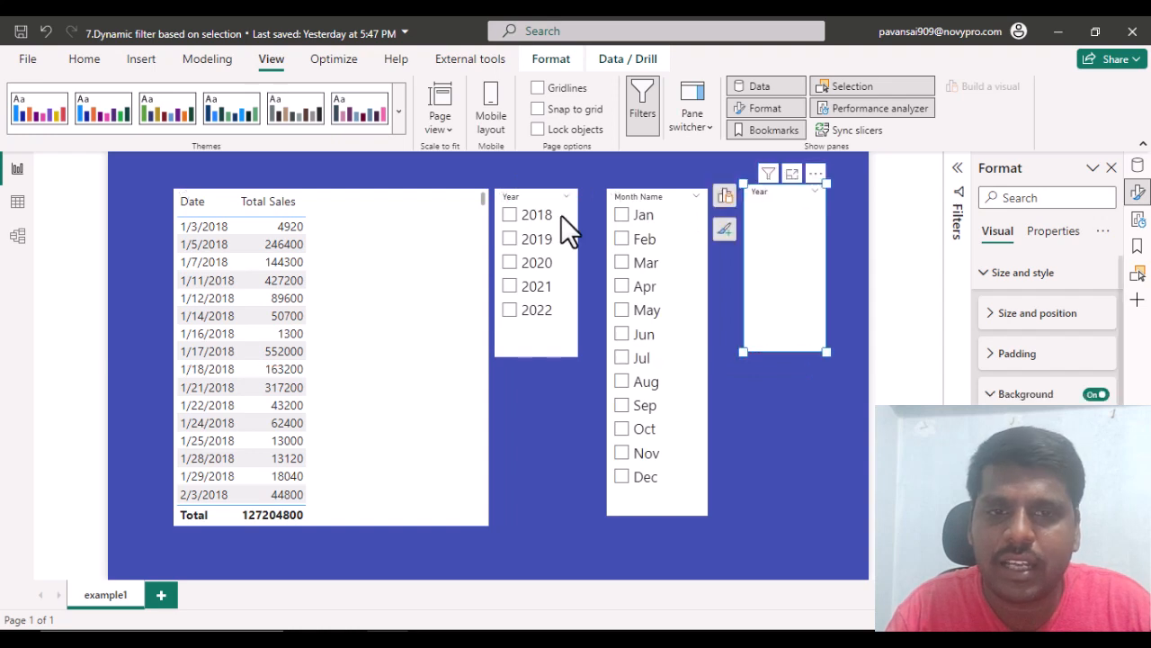
- Open Daytable in the table view and examine its Days values and the Enter data command for creating such a table
{"action": "left_click", "coordinate": [17, 205]}
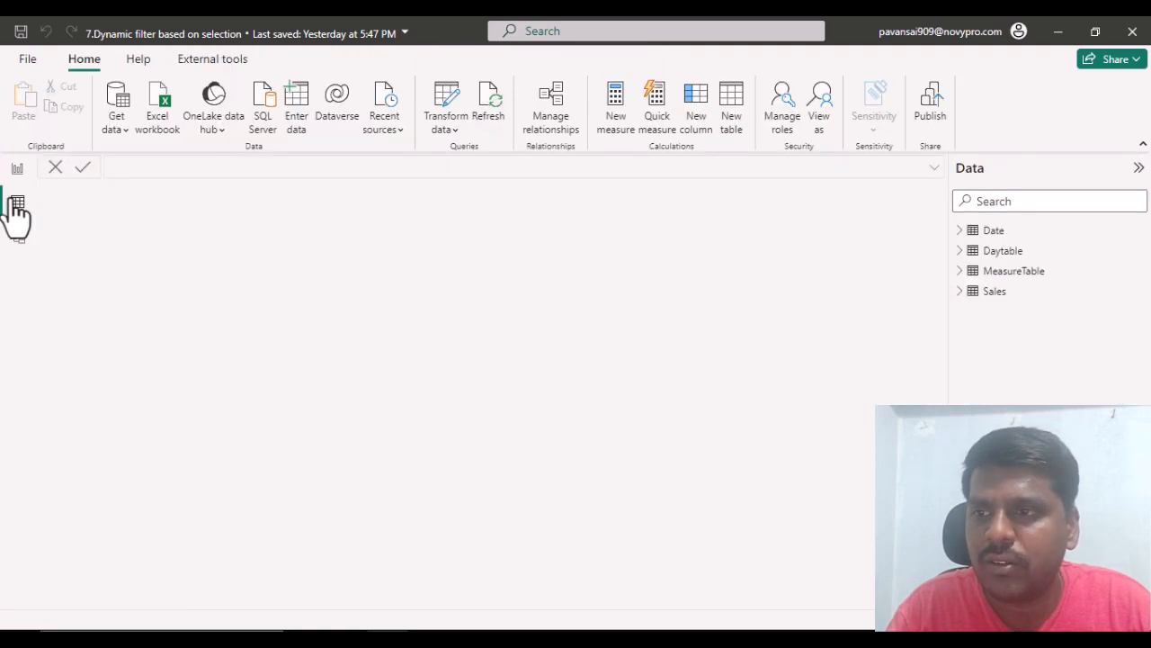
{"action": "left_click", "coordinate": [1000, 252]}
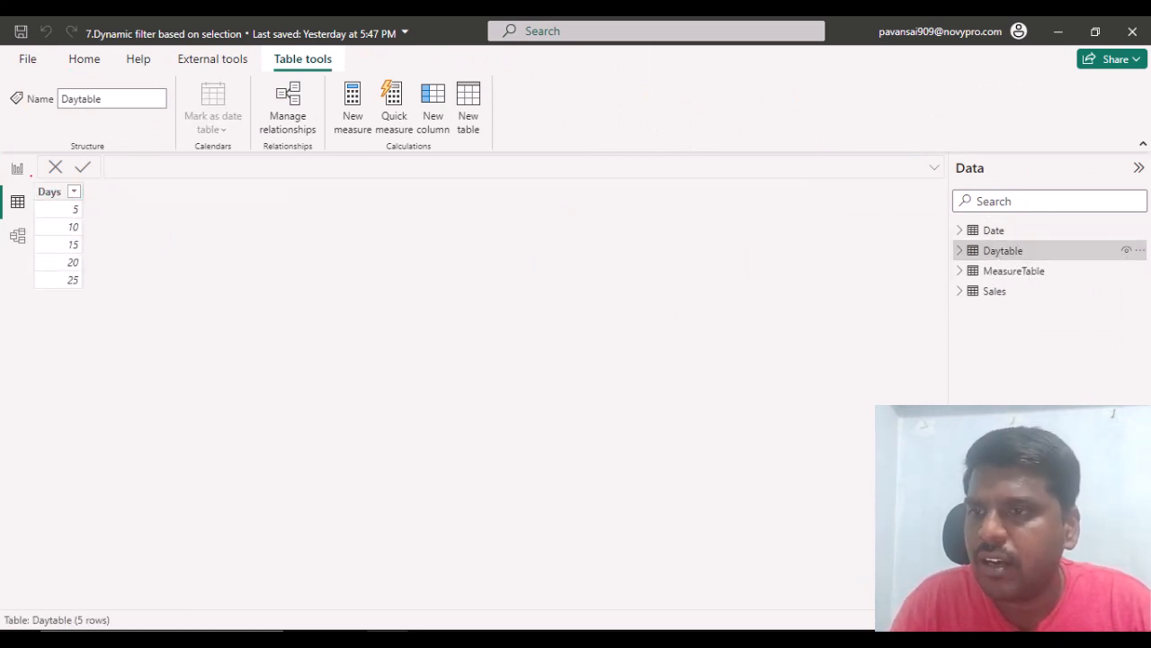
{"action": "mouse_move", "coordinate": [20, 174]}
{"action": "left_mouse_down"}
{"action": "mouse_move", "coordinate": [105, 254]}
{"action": "mouse_move", "coordinate": [116, 310]}
{"action": "left_mouse_up"}
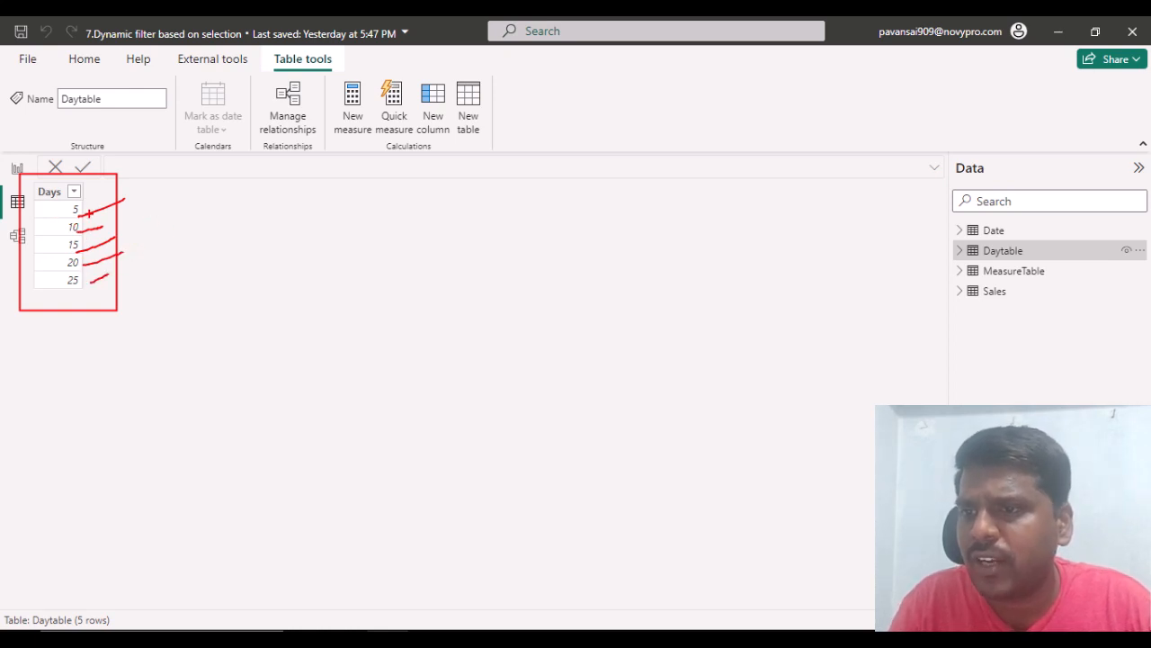
{"action": "key", "text": "Escape"}
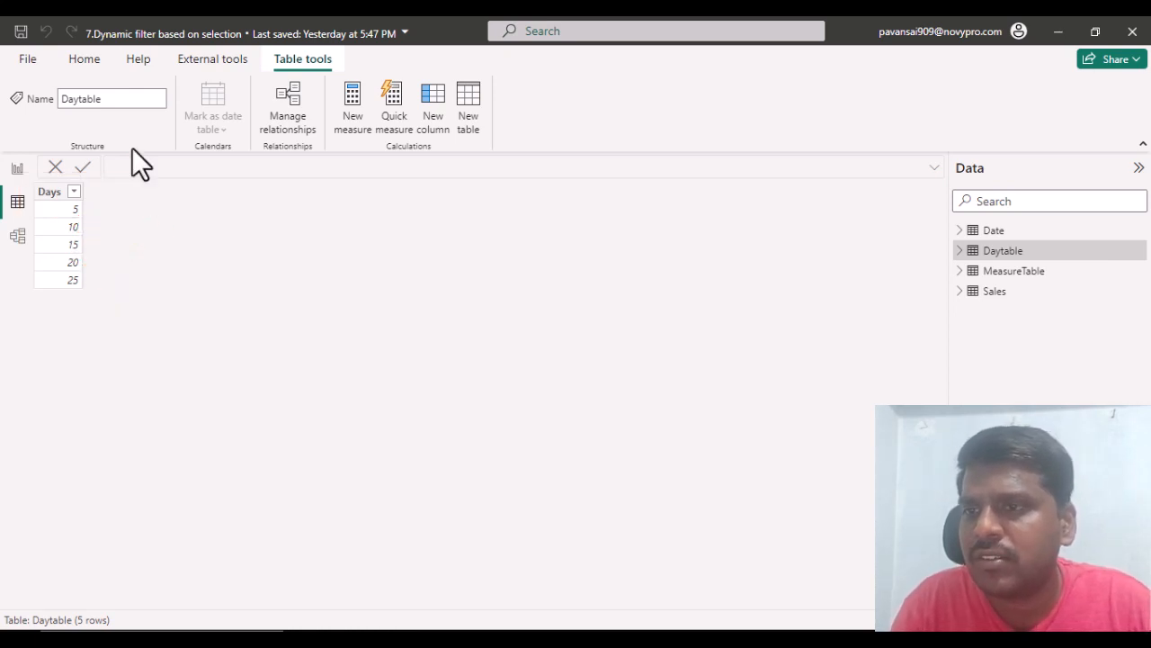
{"action": "left_click", "coordinate": [84, 59]}
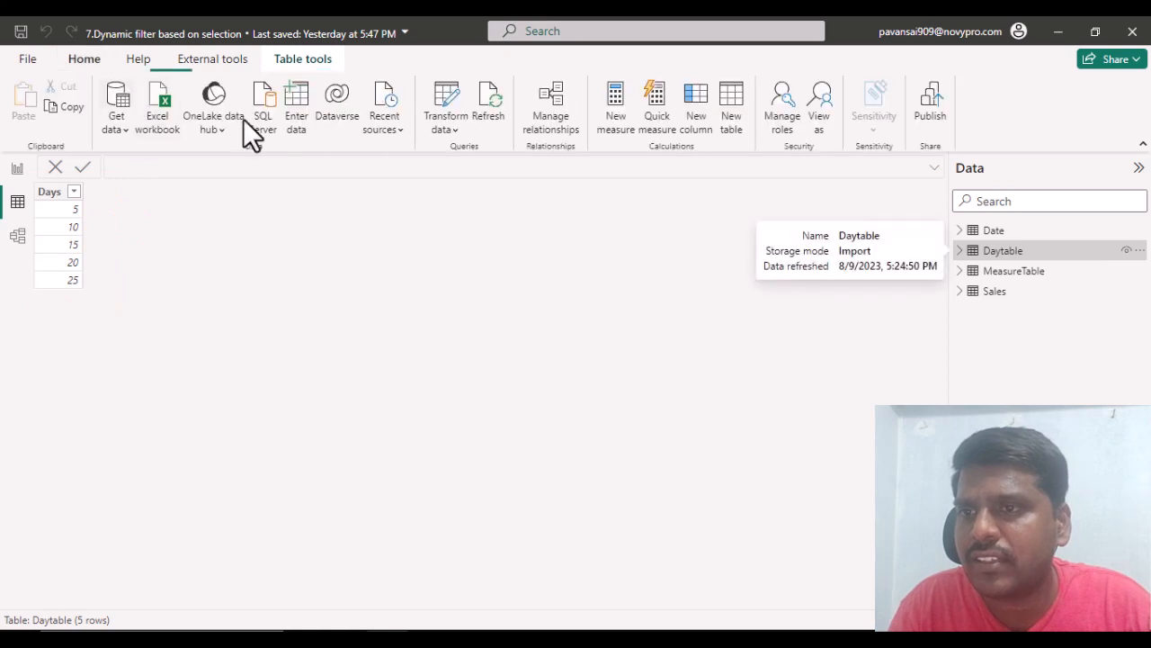
{"action": "key", "text": "ctrl+2"}
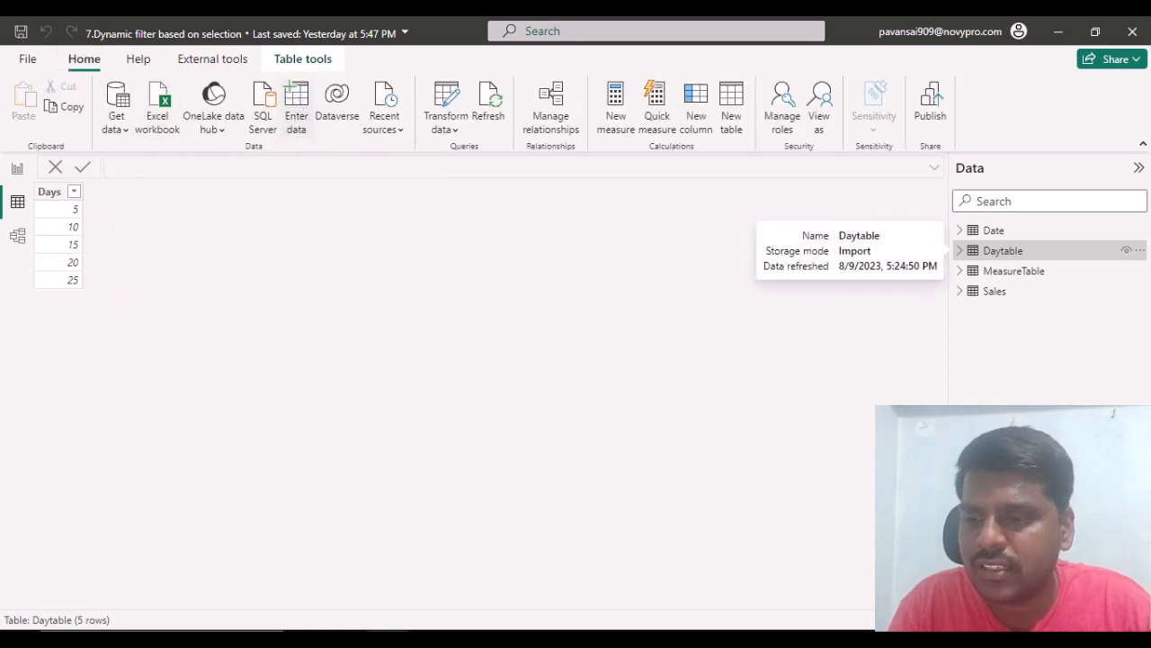
{"action": "left_click_drag", "start_coordinate": [293, 106], "coordinate": [316, 151]}
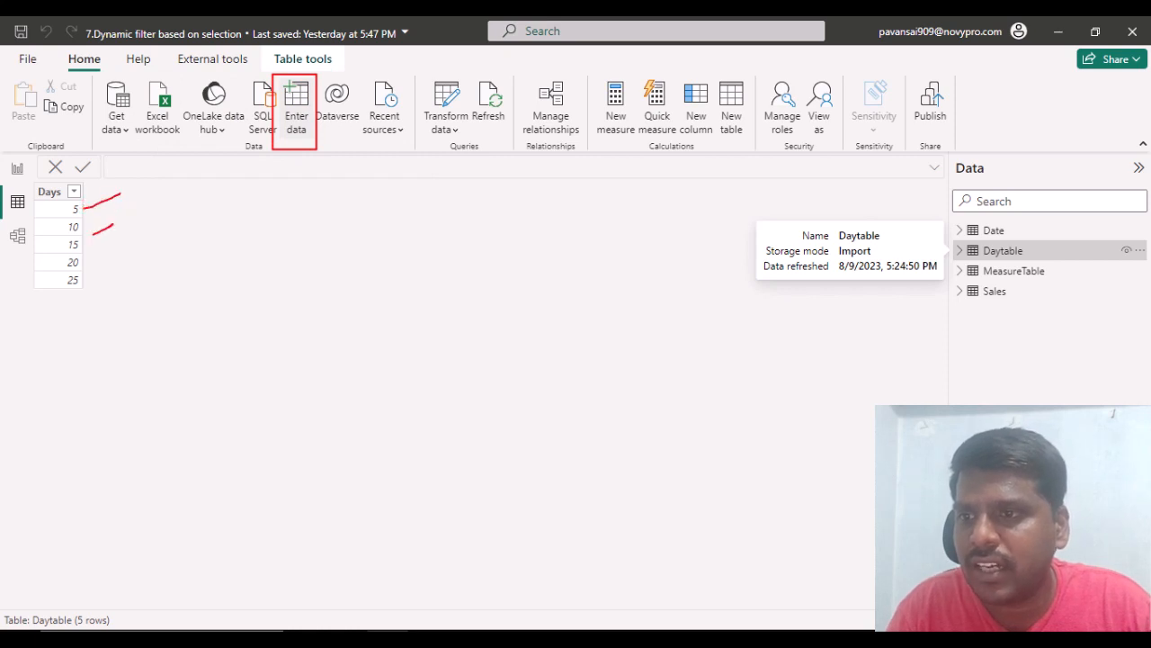
- Open the model view and move the unrelated Daytable card beneath the MeasureTable card
{"action": "key", "text": "Escape"}
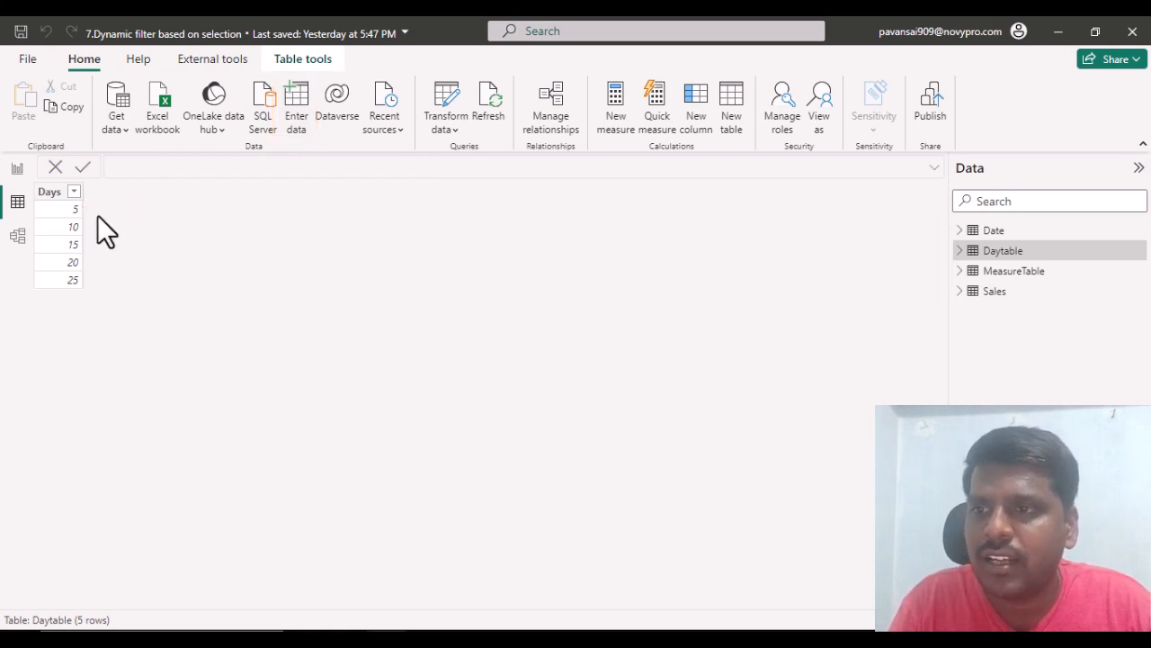
{"action": "left_click", "coordinate": [14, 238]}
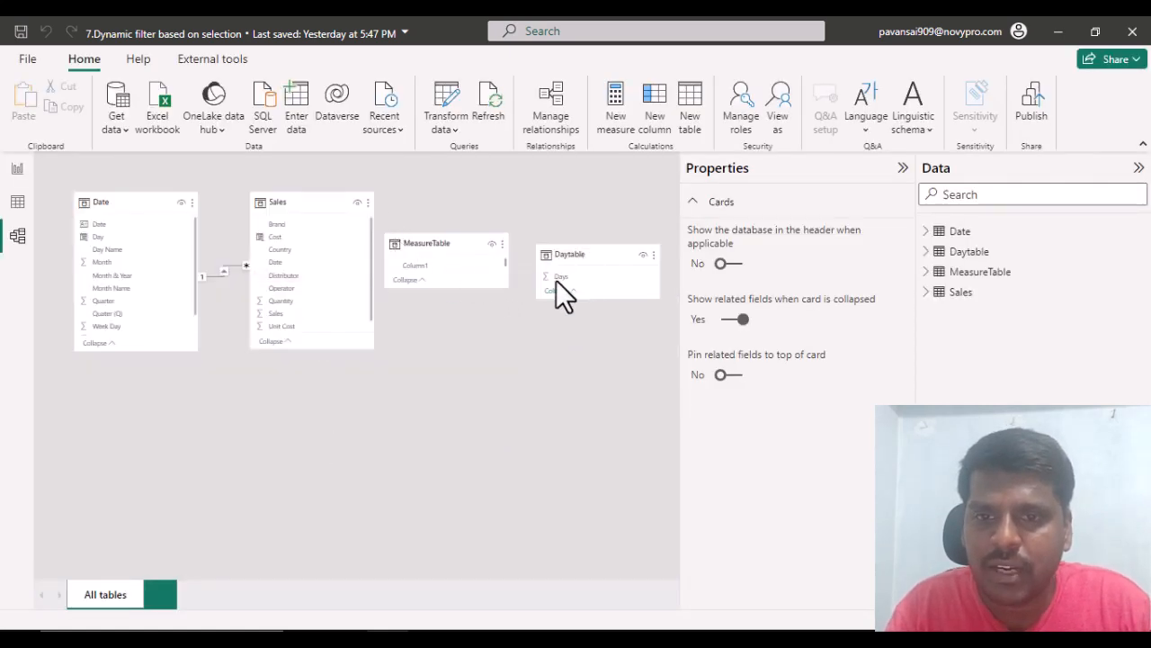
{"action": "left_click_drag", "start_coordinate": [584, 253], "coordinate": [437, 348]}
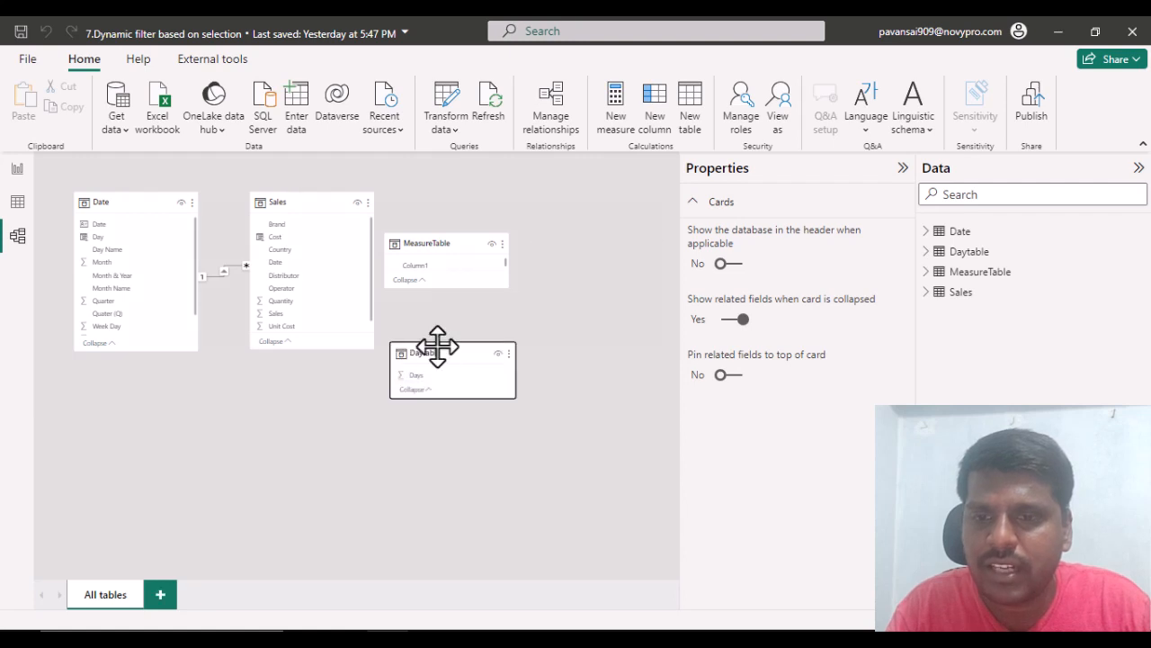
- Return to the report and replace the third slicer's Year field with Days from Daytable
{"action": "left_click", "coordinate": [14, 171]}
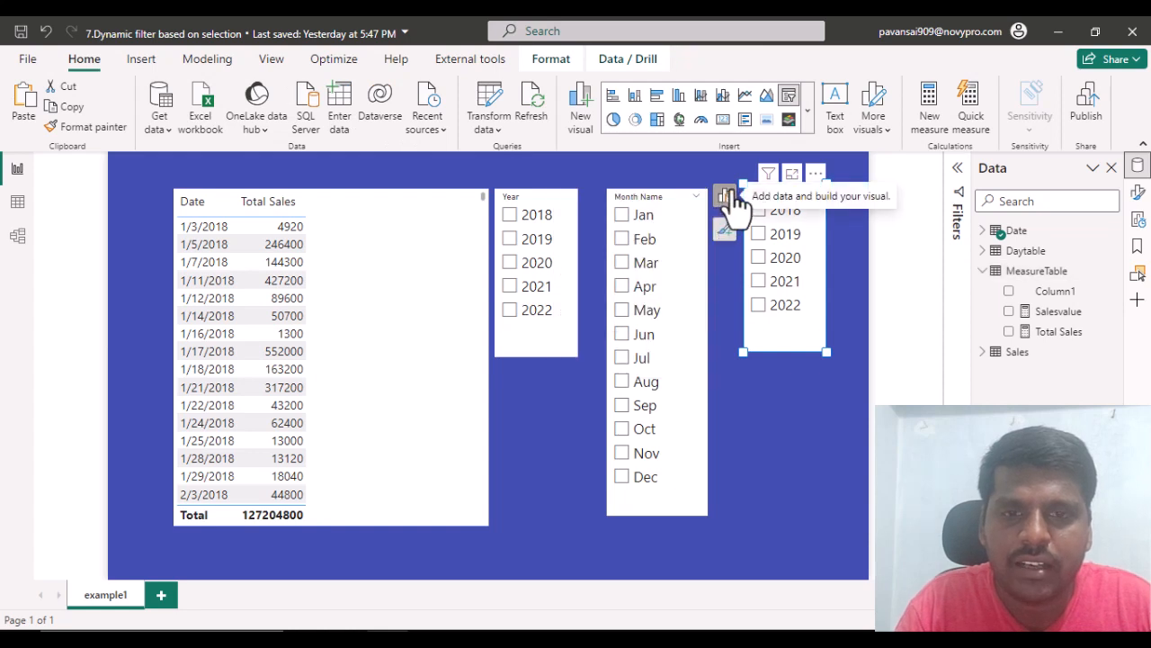
{"action": "left_click", "coordinate": [730, 202]}
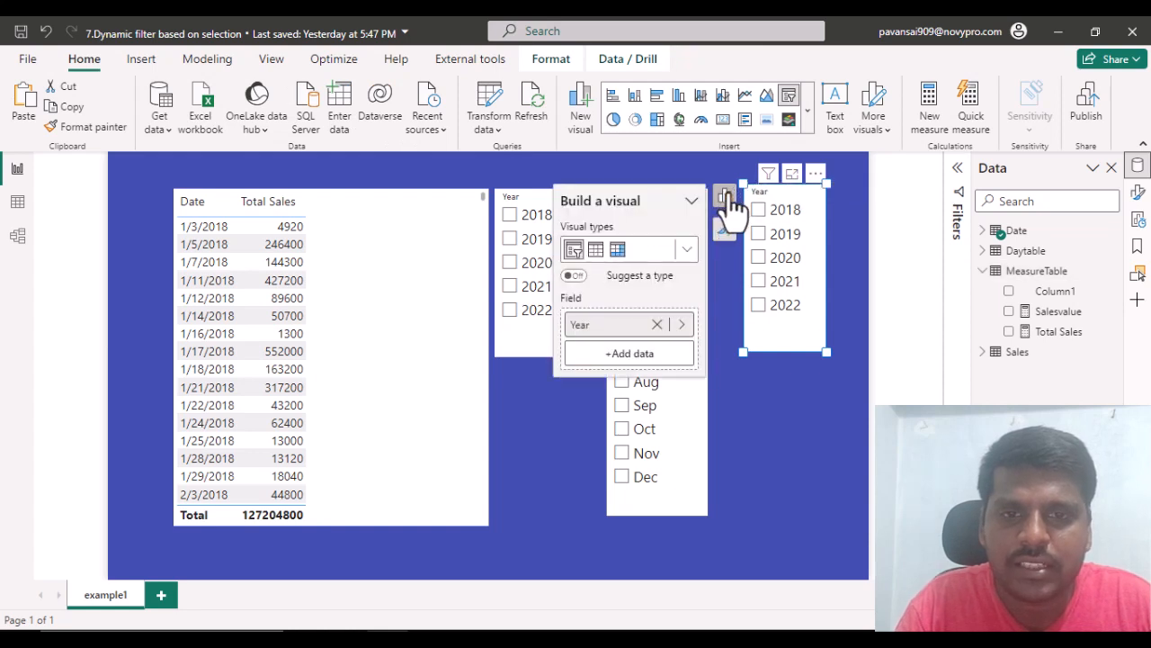
{"action": "left_click", "coordinate": [681, 325]}
{"action": "left_click", "coordinate": [770, 322]}
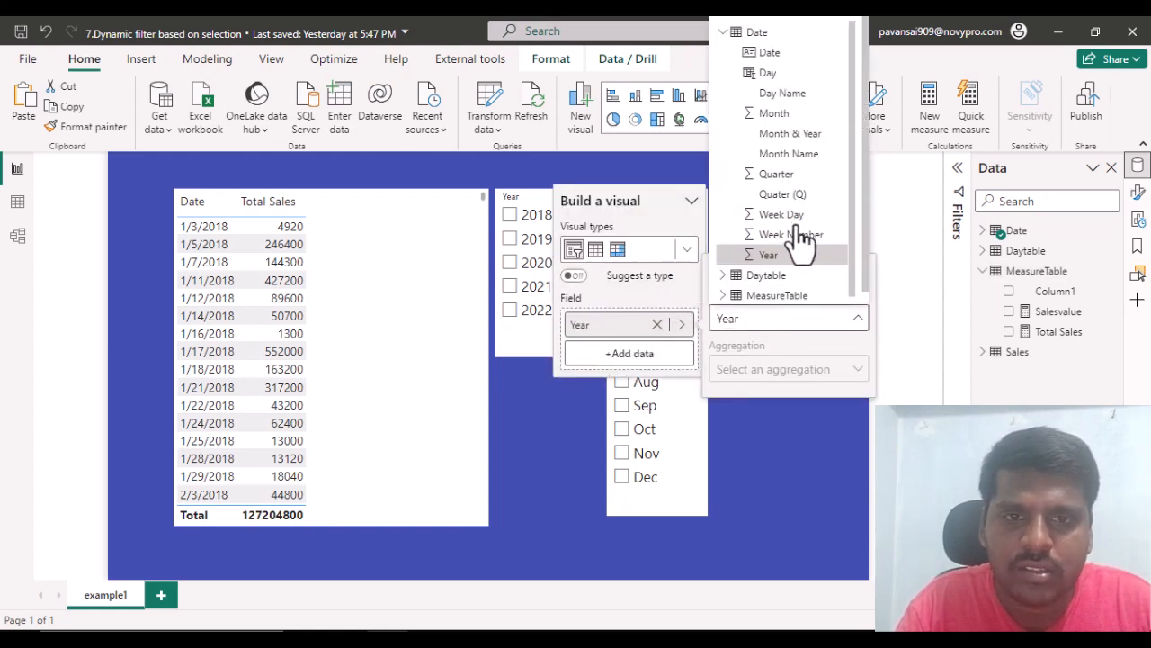
{"action": "left_click", "coordinate": [753, 262]}
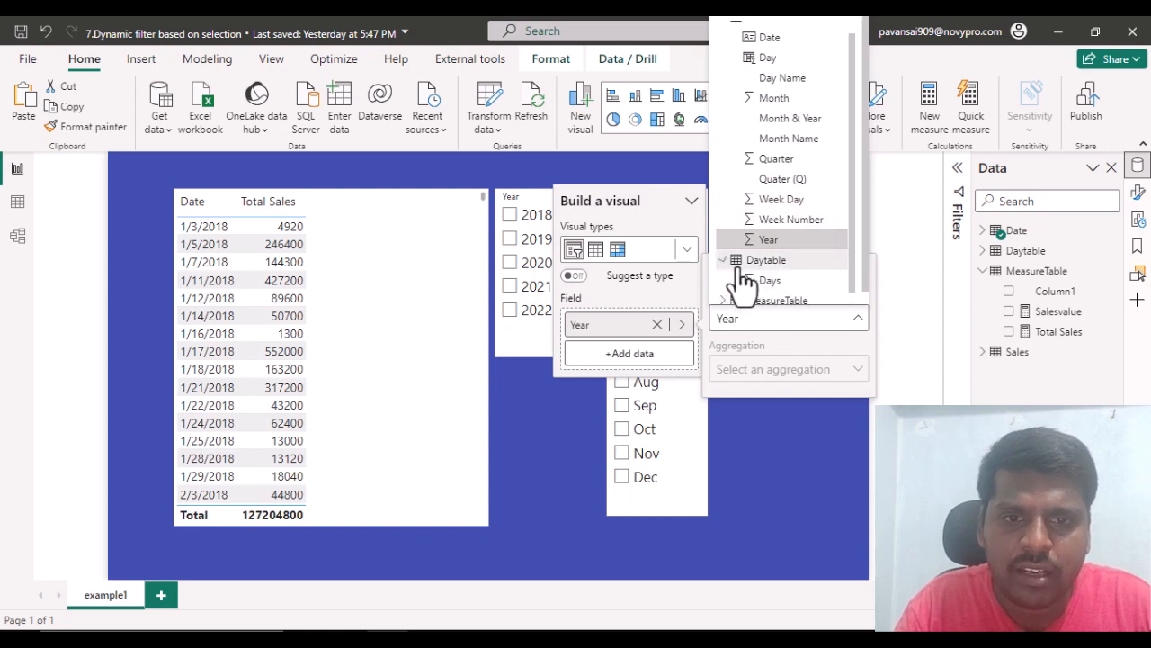
{"action": "left_click", "coordinate": [763, 280]}
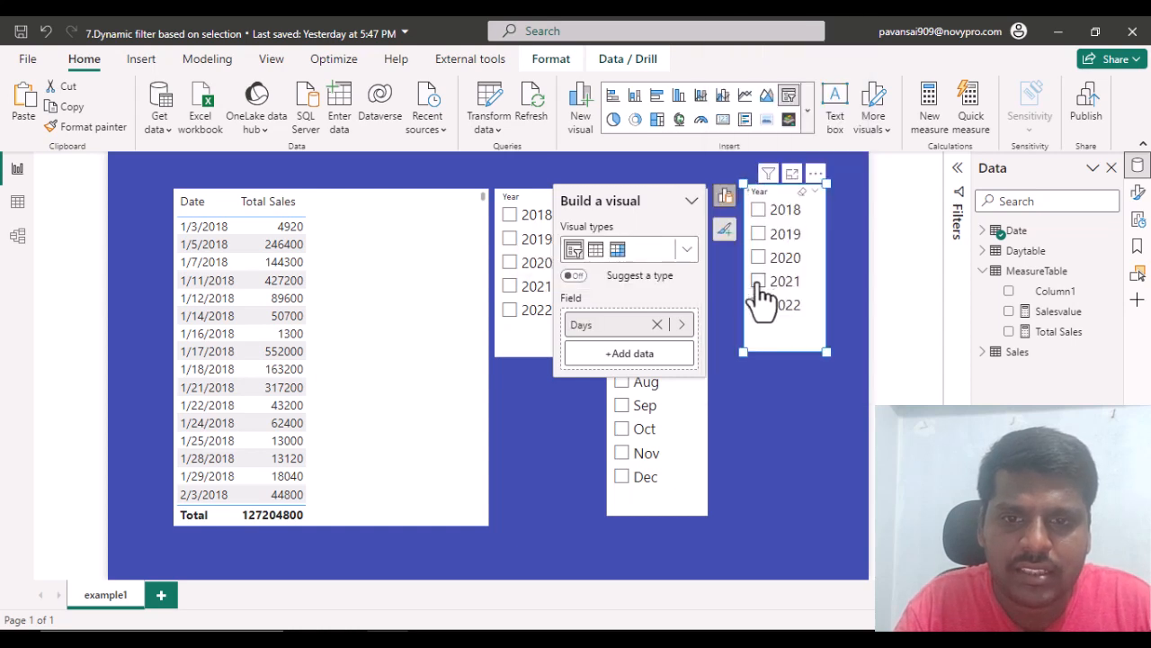
{"action": "left_click", "coordinate": [726, 197]}
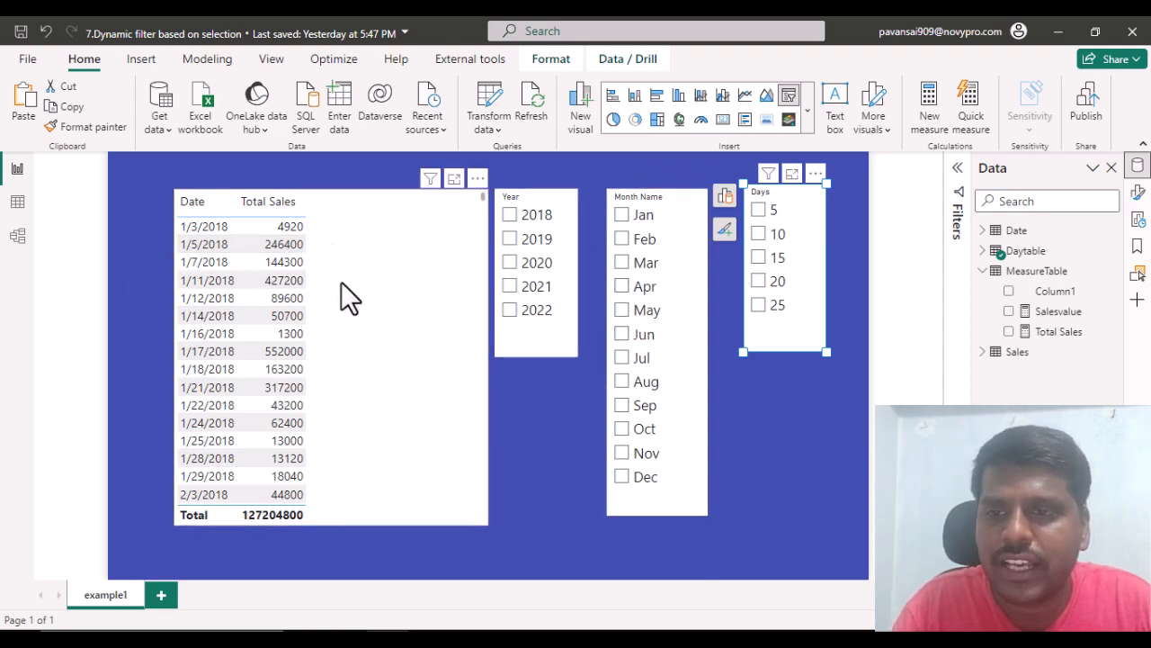
- Start a new measure named Sales Amount in MeasureTable and open a second formula line
{"action": "left_click", "coordinate": [1116, 270]}
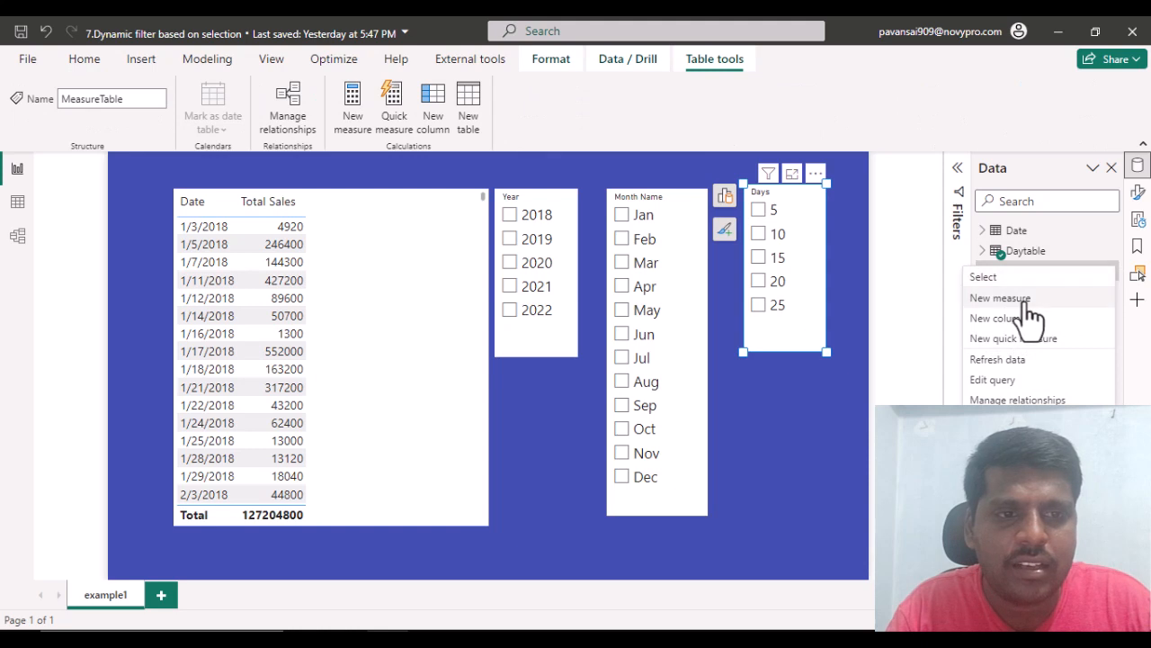
{"action": "left_click", "coordinate": [1026, 305]}
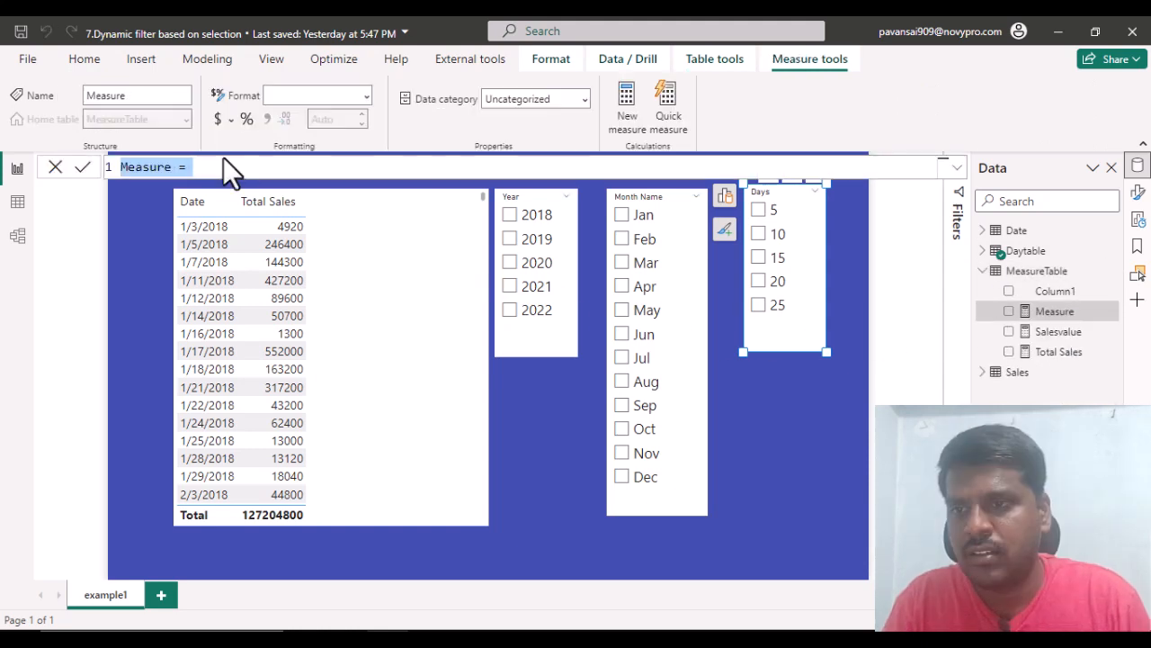
{"action": "key", "text": "BackSpace"}
{"action": "type", "text": "Sa"}
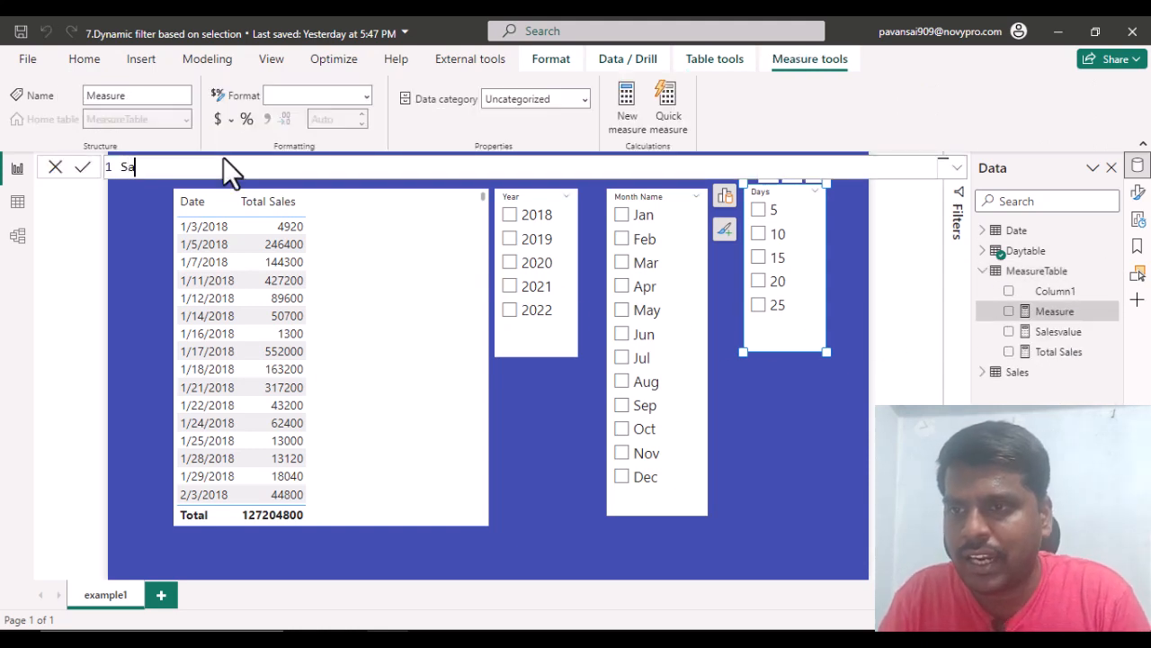
{"action": "type", "text": "les Amount="}
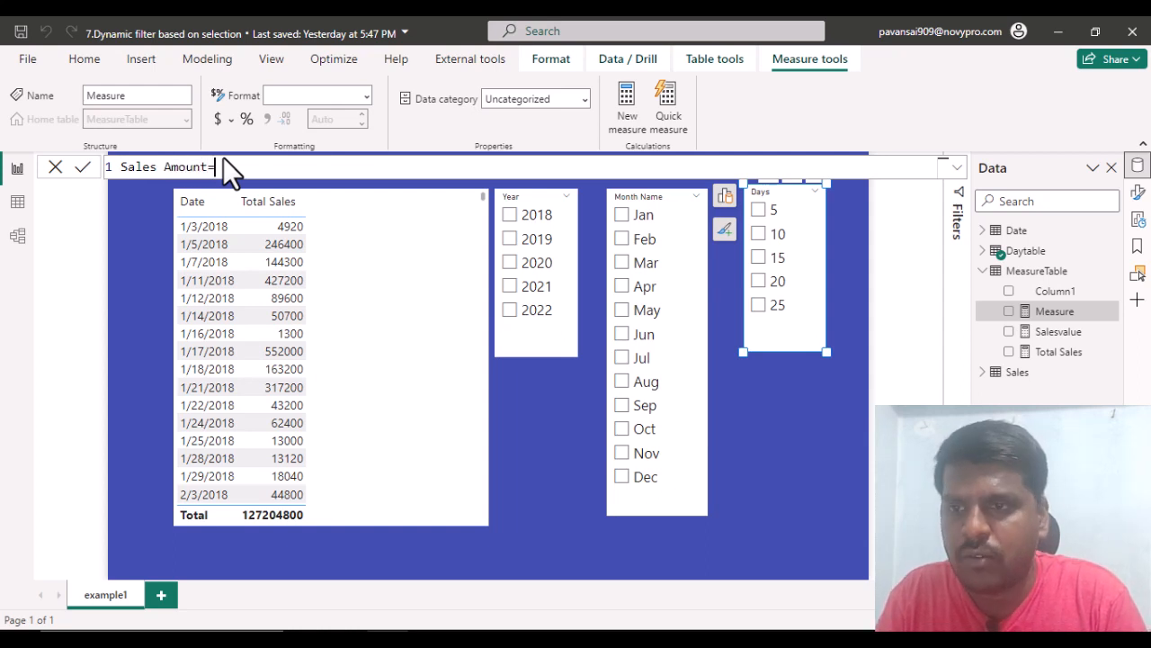
{"action": "key", "text": "shift+Return"}
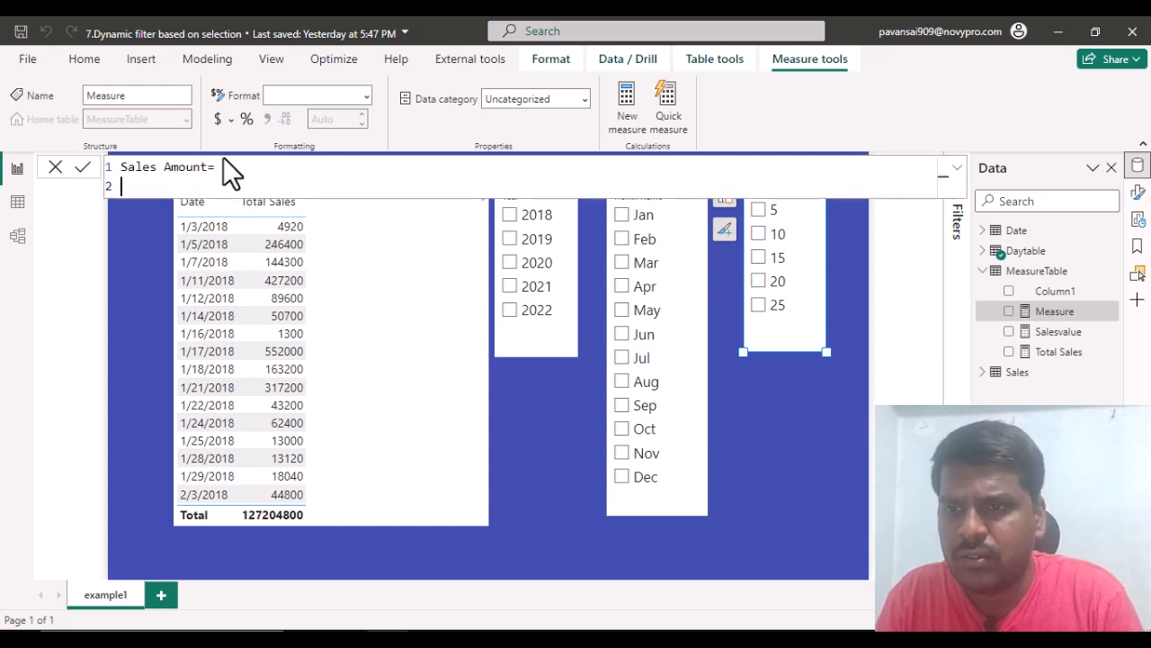
- Define the measure's first variable as VAR yearnumber = SELECTEDVALUE('Date'[Year])
{"action": "type", "text": "VAR "}
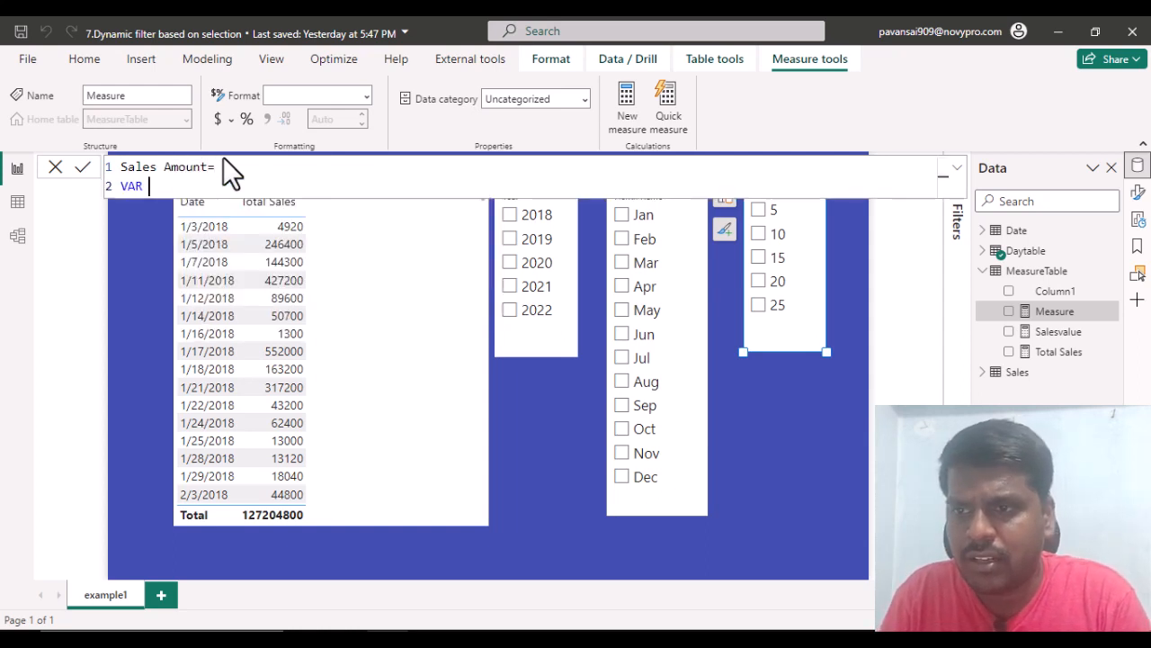
{"action": "type", "text": "yearnu"}
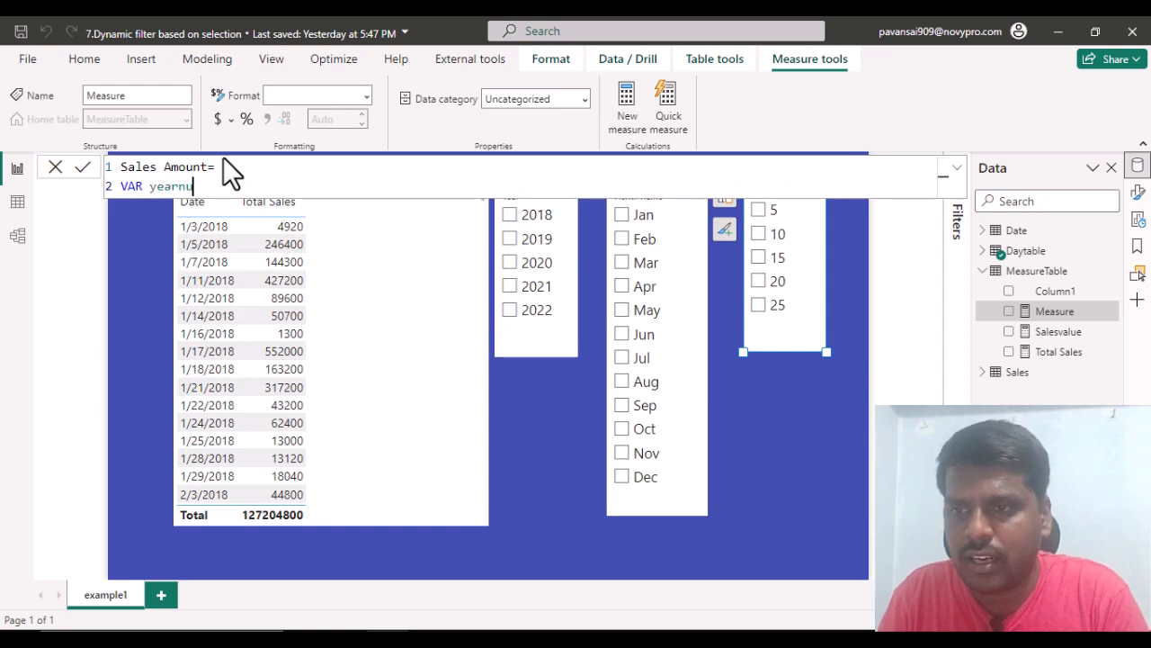
{"action": "type", "text": "mber"}
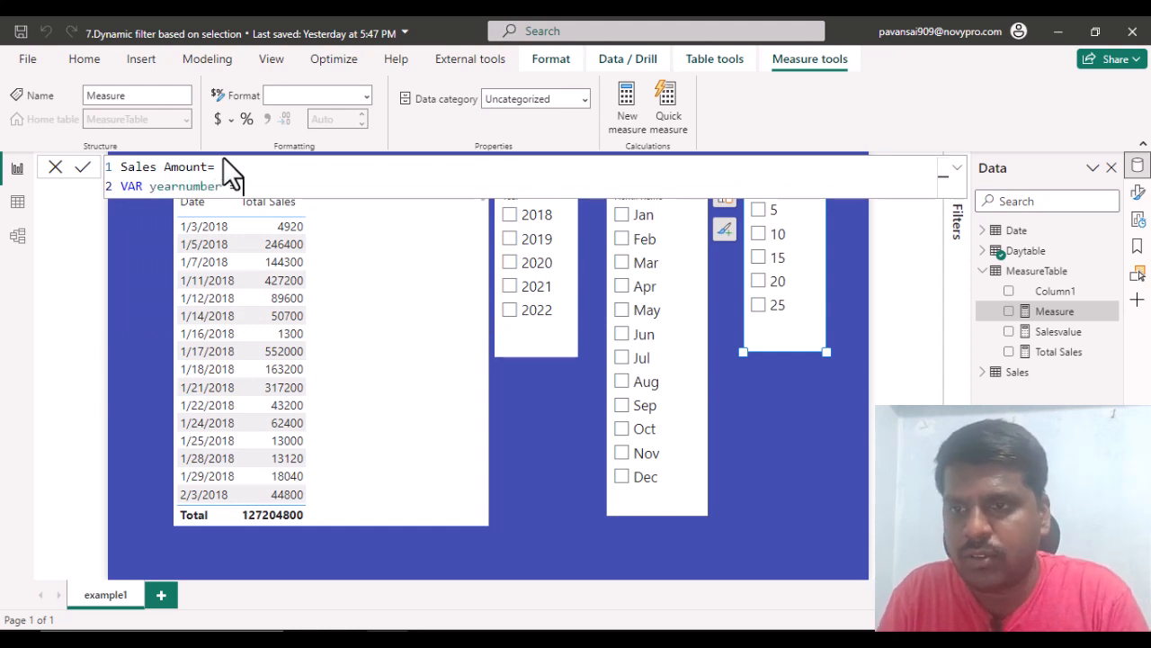
{"action": "type", "text": " = SS"}
{"action": "key", "text": "BackSpace"}
{"action": "type", "text": "e"}
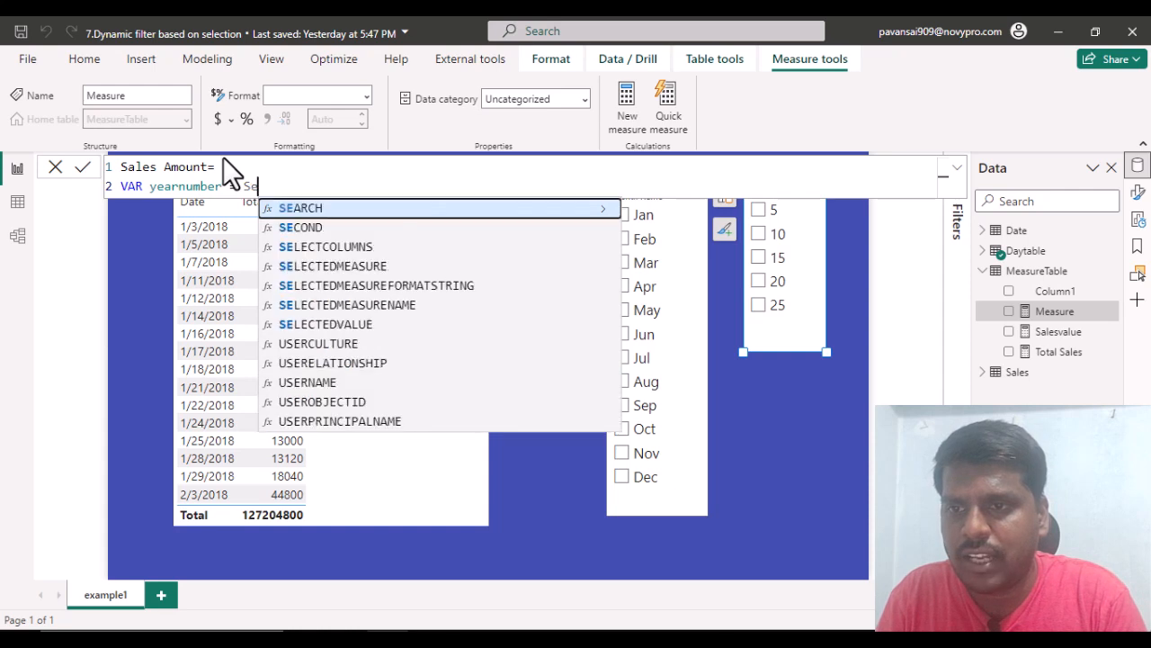
{"action": "type", "text": "lec"}
{"action": "key", "text": "Down"}
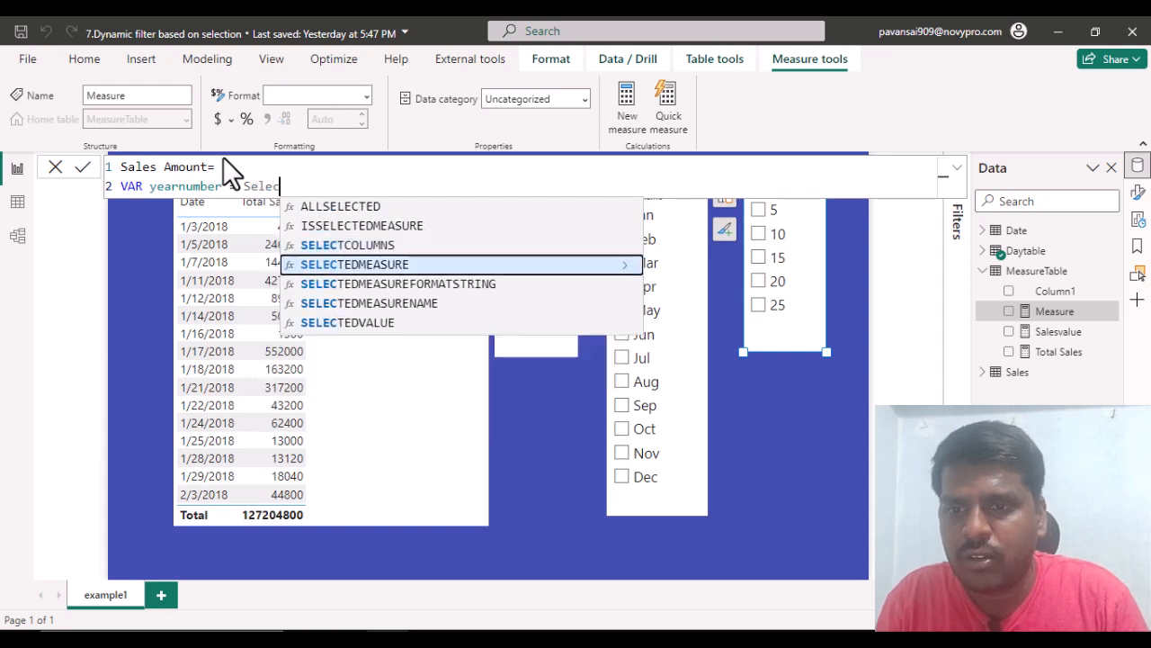
{"action": "key", "text": "Down"}
{"action": "key", "text": "Down"}
{"action": "key", "text": "Down"}
{"action": "key", "text": "Tab"}
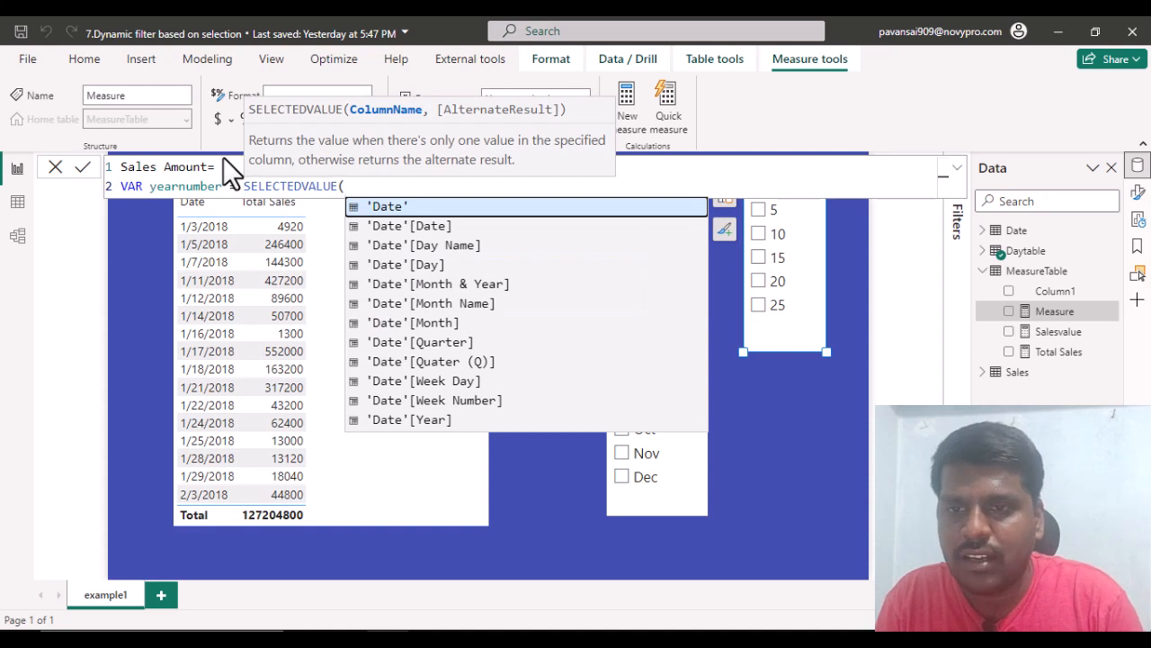
{"action": "key", "text": "Down"}
{"action": "key", "text": "Down"}
{"action": "key", "text": "Down"}
{"action": "key", "text": "Down"}
{"action": "key", "text": "Down"}
{"action": "key", "text": "Down"}
{"action": "key", "text": "Down"}
{"action": "key", "text": "Down"}
{"action": "key", "text": "Down"}
{"action": "key", "text": "Down"}
{"action": "key", "text": "Down"}
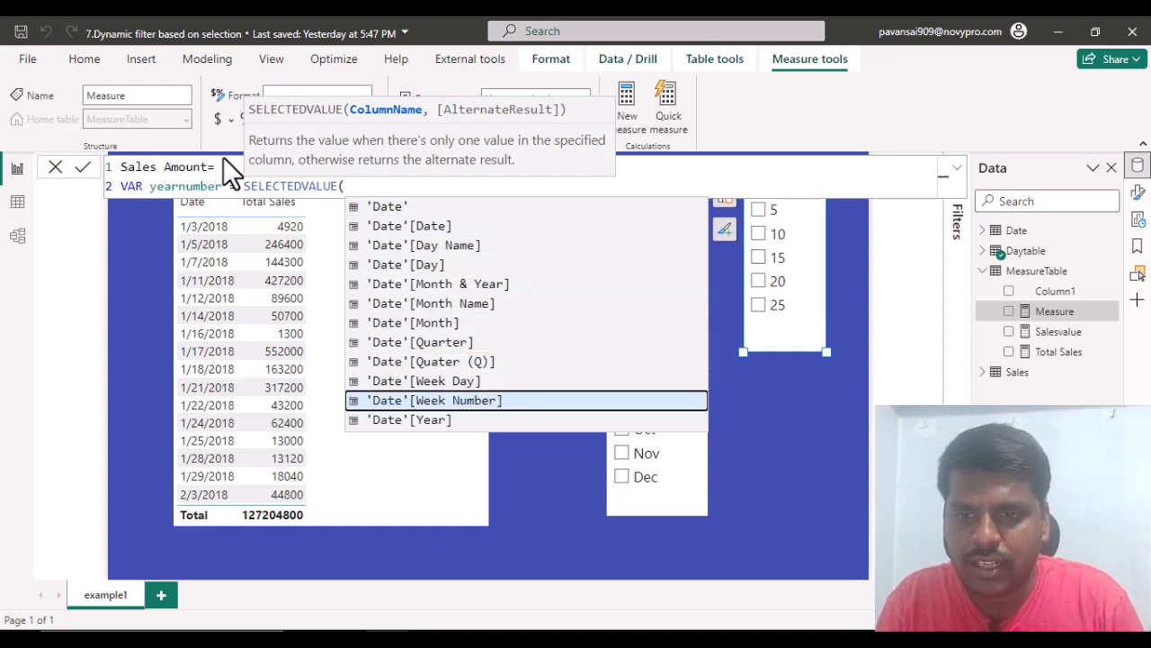
{"action": "key", "text": "Tab"}
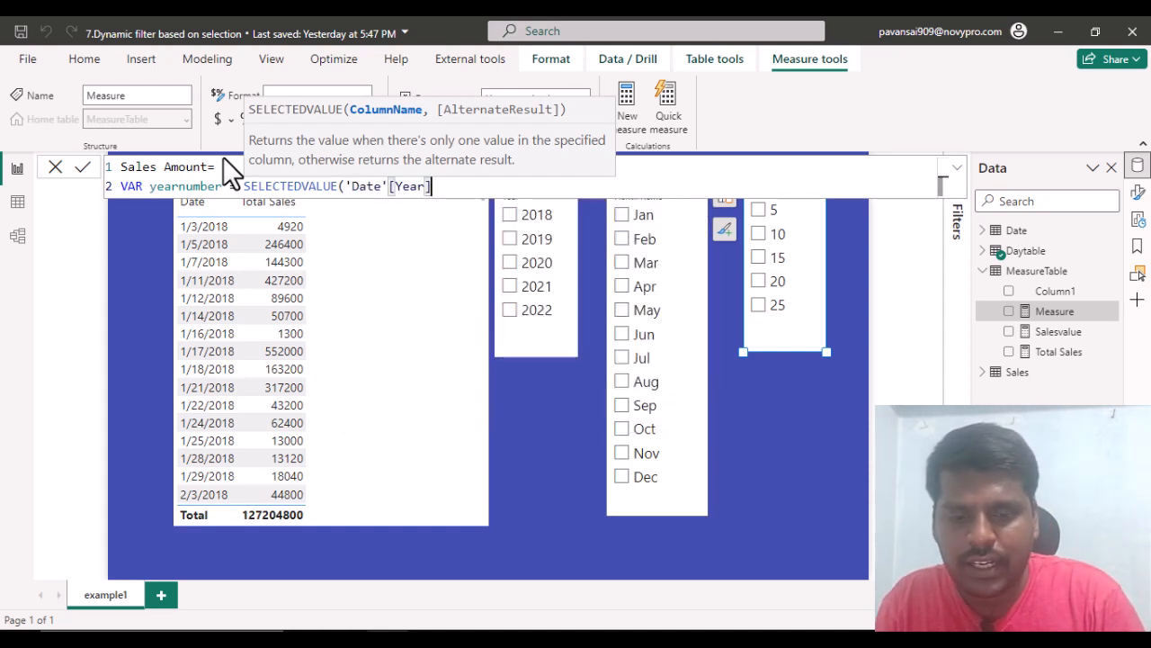
{"action": "type", "text": ")"}
{"action": "key", "text": "Return"}
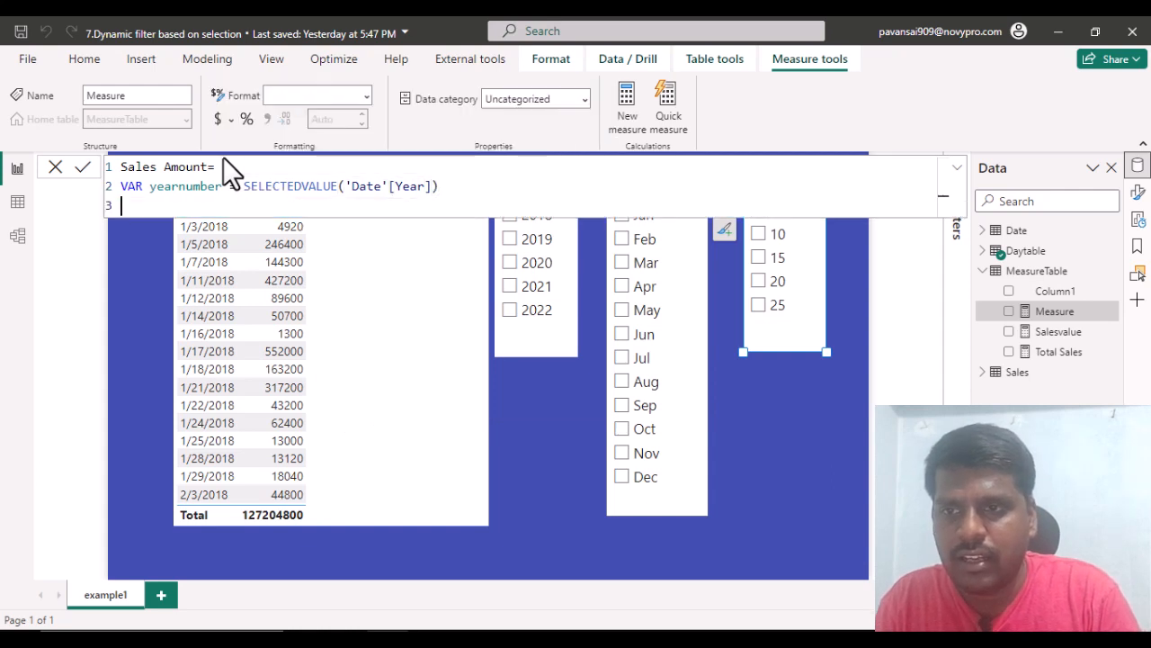
- Add a second variable to the measure: VAR monthname = SELECTEDVALUE('Date'[Month Name])
{"action": "type", "text": "VAR month"}
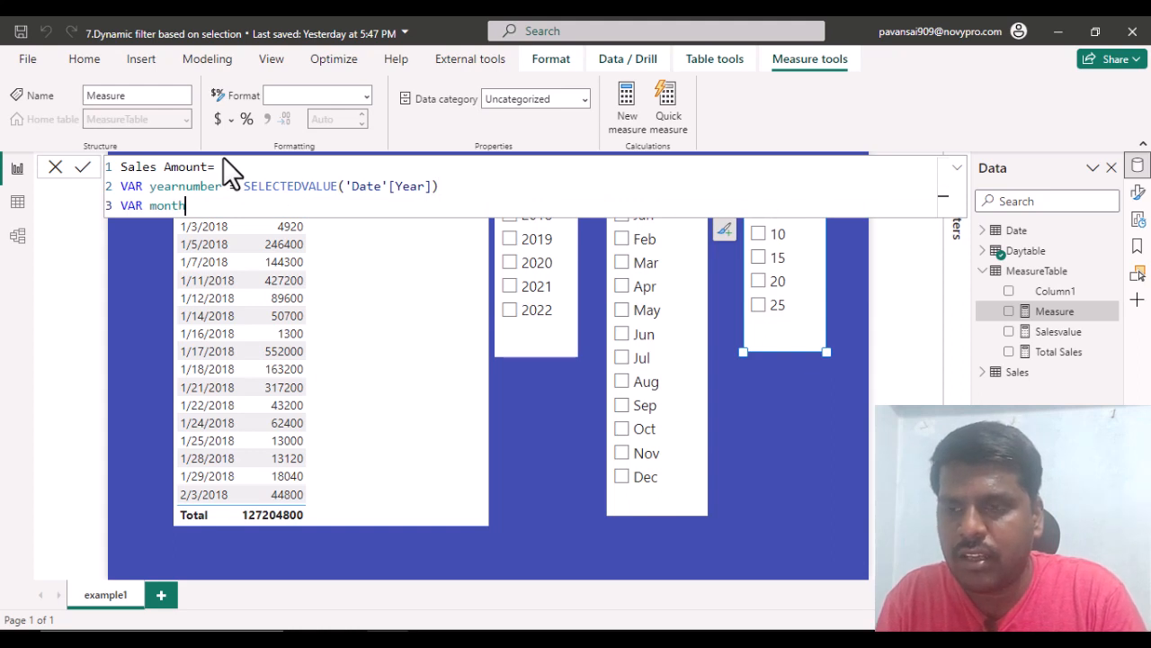
{"action": "type", "text": "name = sele"}
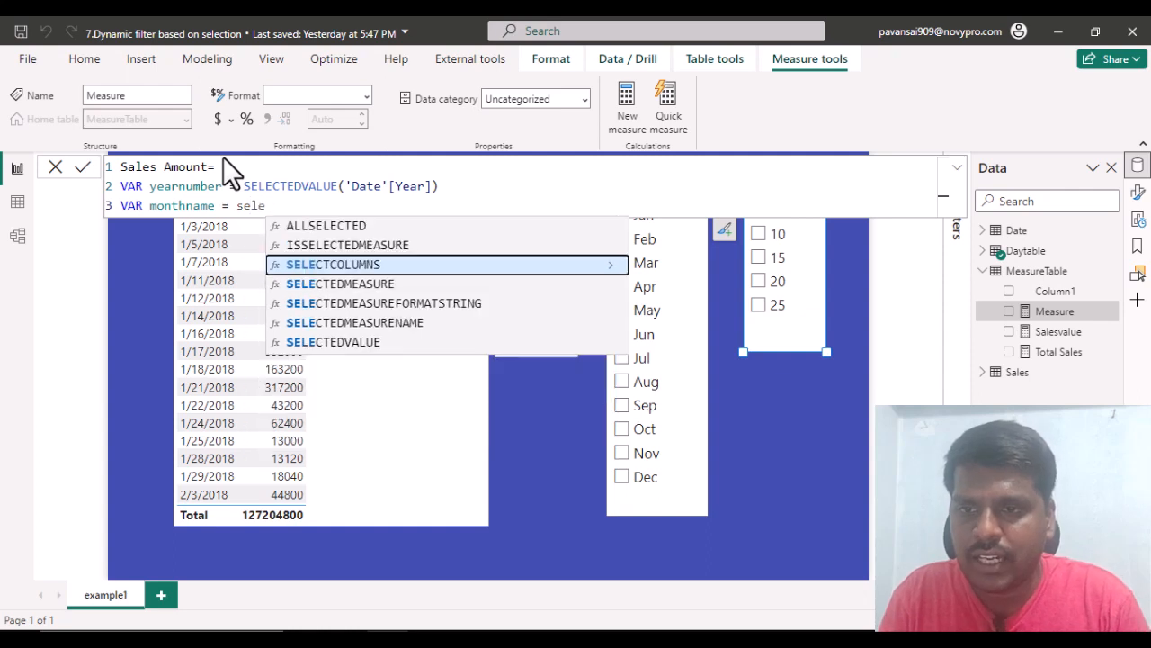
{"action": "key", "text": "Down"}
{"action": "key", "text": "Down"}
{"action": "key", "text": "Down"}
{"action": "key", "text": "Down"}
{"action": "key", "text": "Tab"}
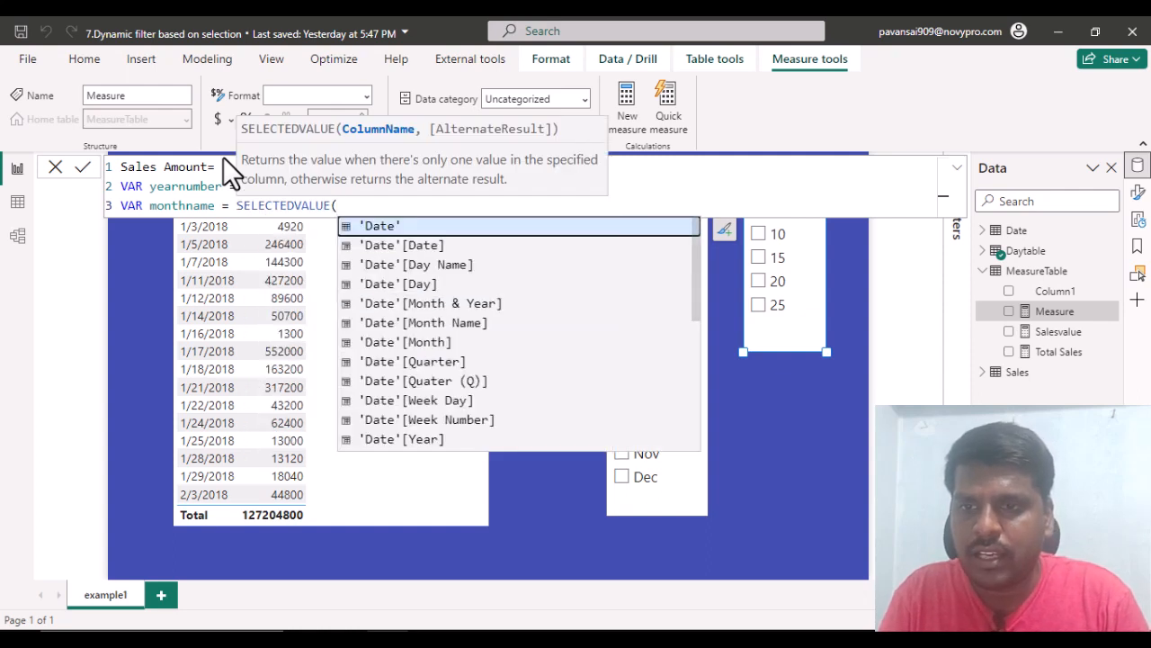
{"action": "type", "text": "date"}
{"action": "key", "text": "Down"}
{"action": "key", "text": "Down"}
{"action": "key", "text": "Down"}
{"action": "key", "text": "Down"}
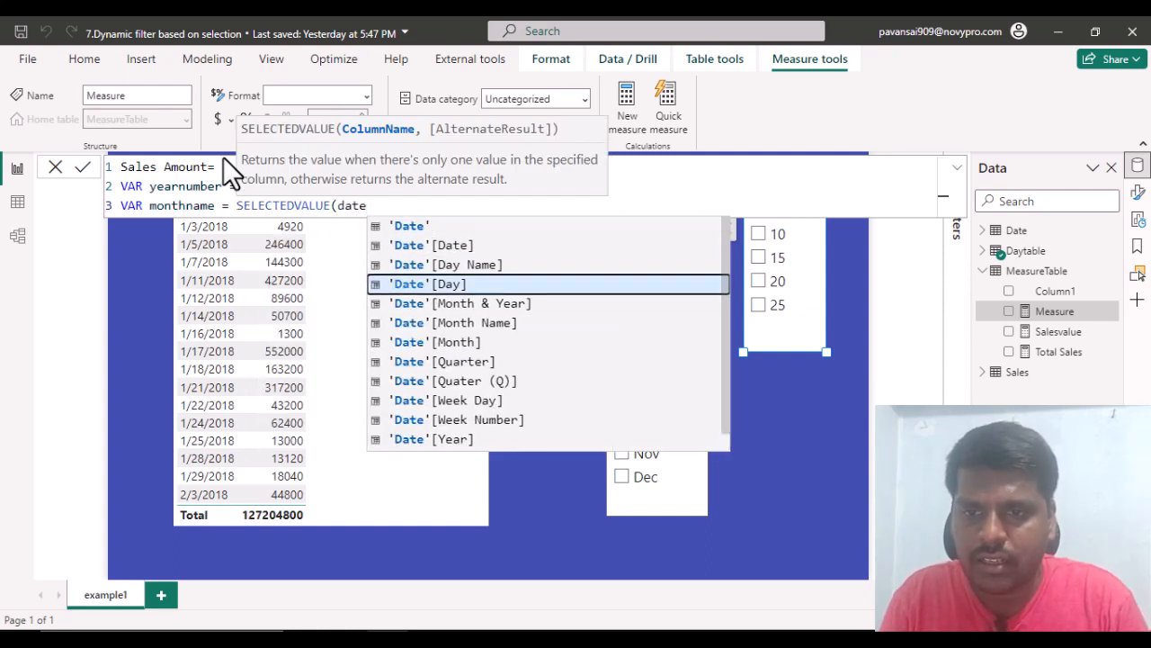
{"action": "key", "text": "Tab"}
{"action": "type", "text": ")"}
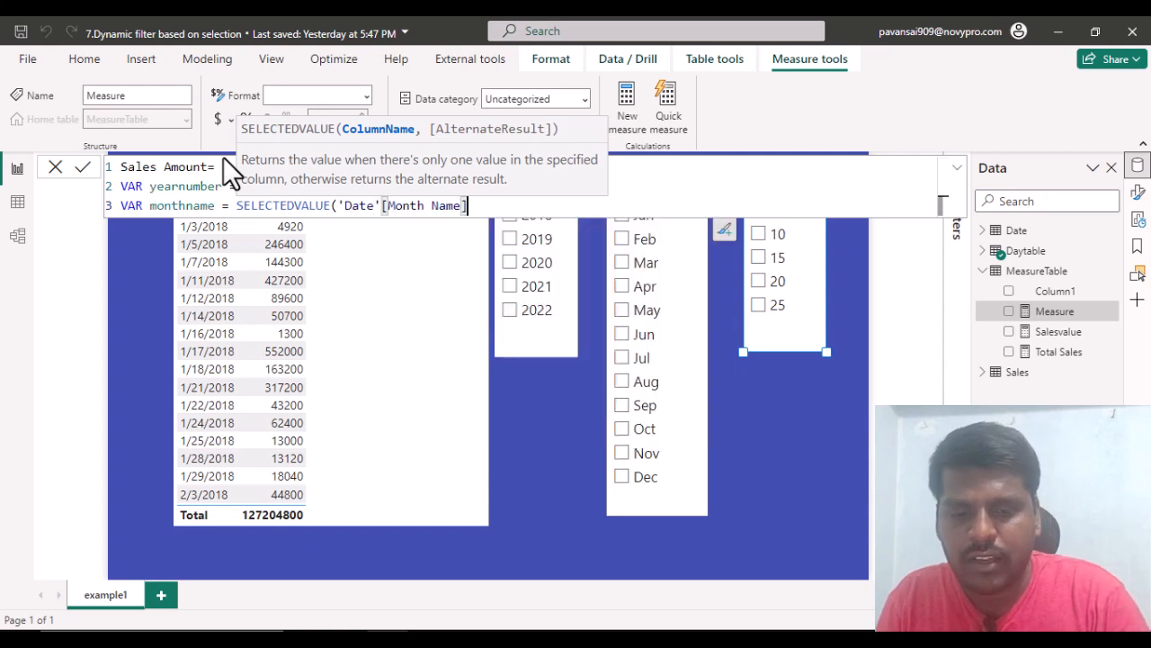
{"action": "type", "text": ")"}
{"action": "key", "text": "shift+Return"}
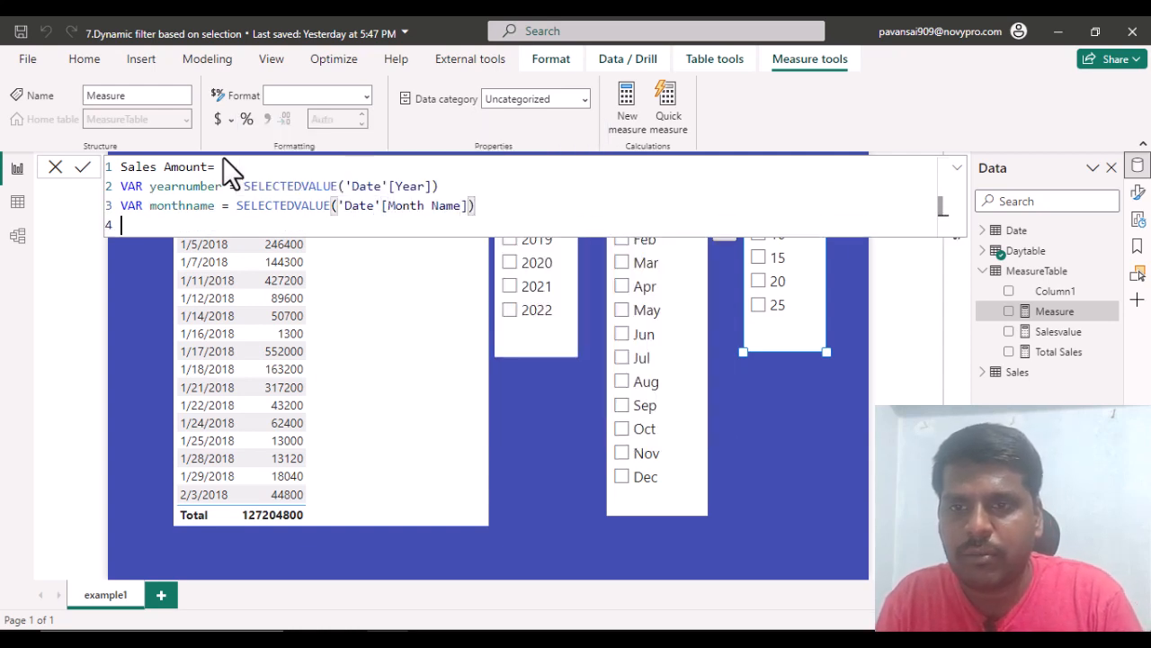
- Add a third variable to the measure: VAR dayvalue = SELECTEDVALUE(Daytable[Days])
{"action": "type", "text": "VAR day"}
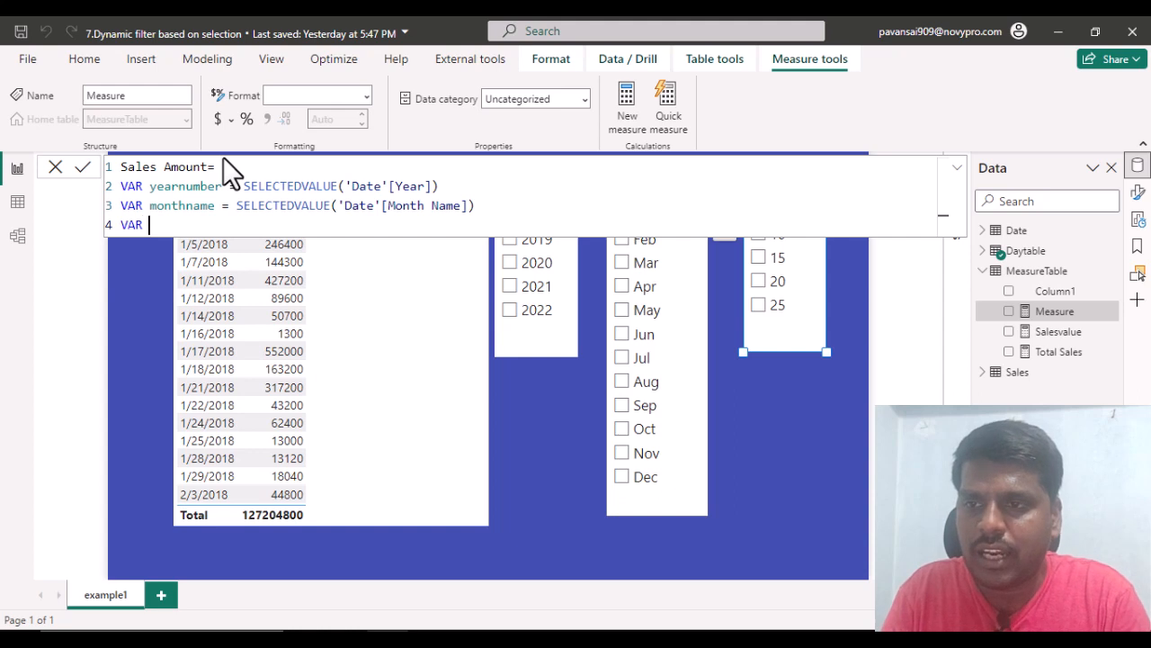
{"action": "type", "text": "value = "}
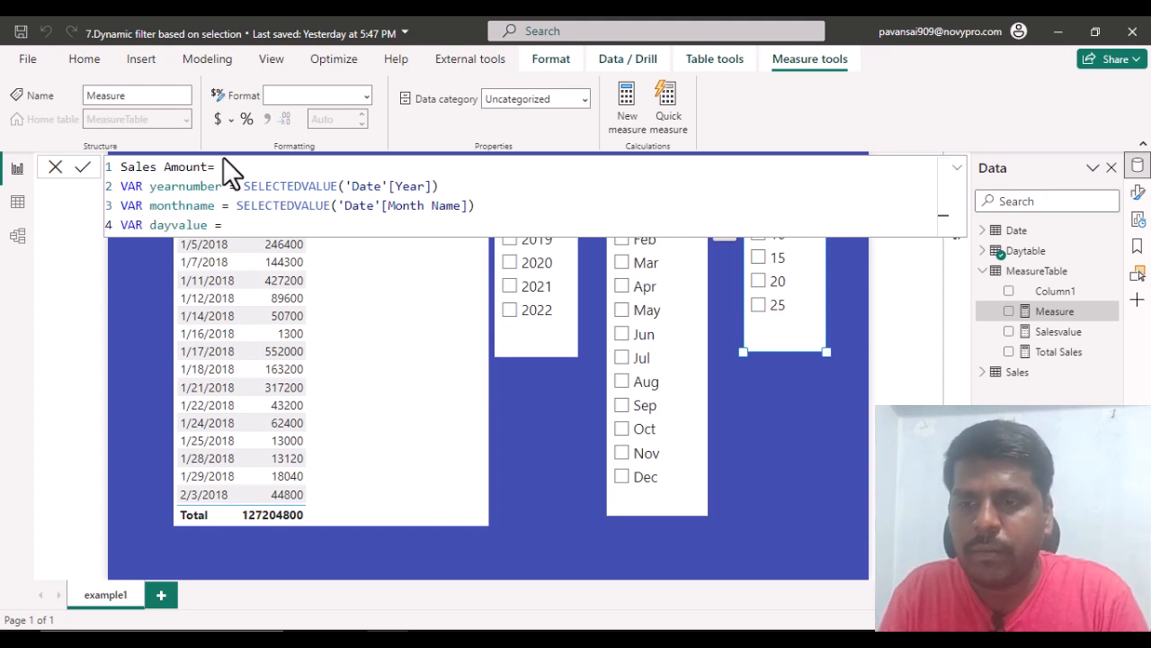
{"action": "type", "text": "se"}
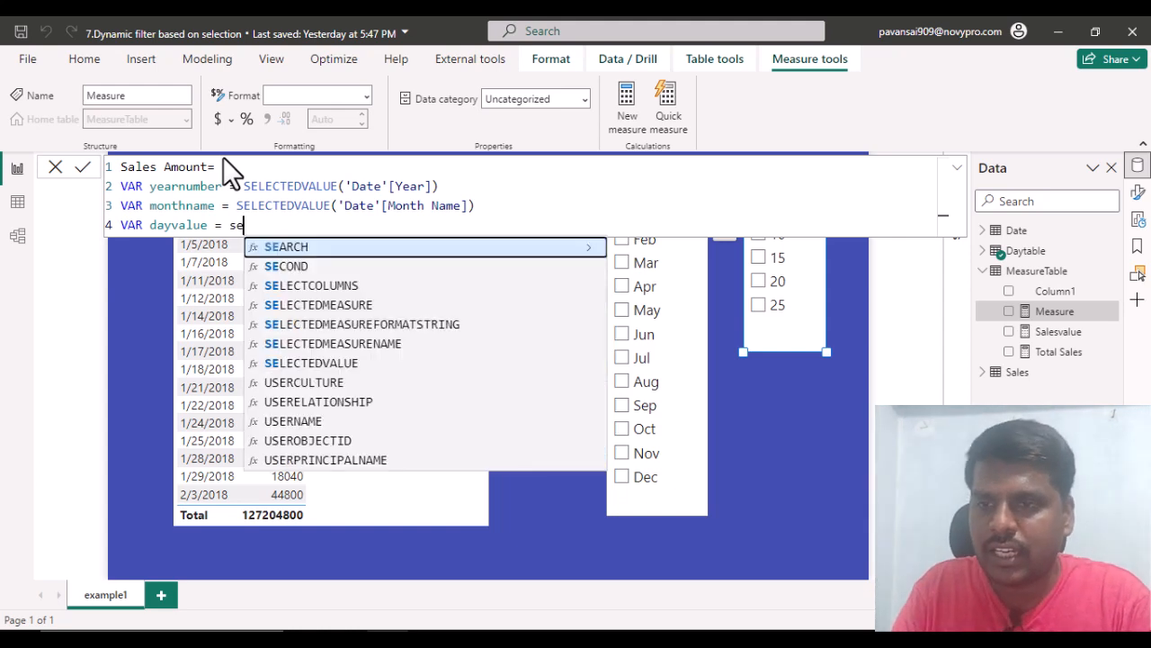
{"action": "type", "text": "lec"}
{"action": "key", "text": "Down"}
{"action": "key", "text": "Down"}
{"action": "key", "text": "Down"}
{"action": "key", "text": "Down"}
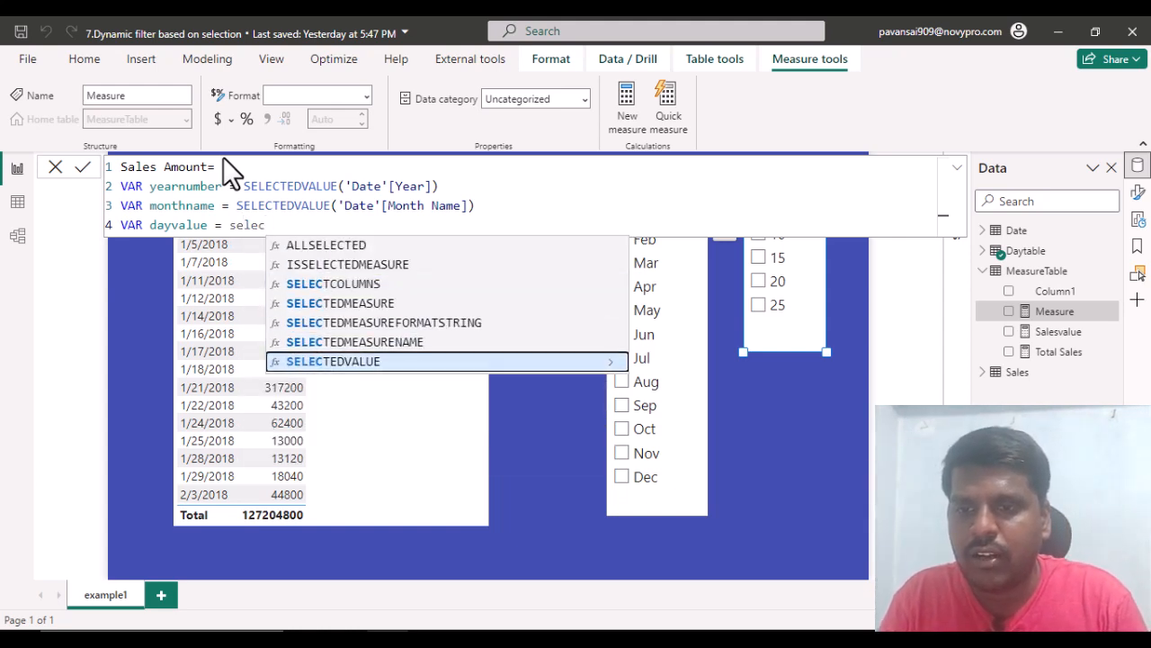
{"action": "key", "text": "Tab"}
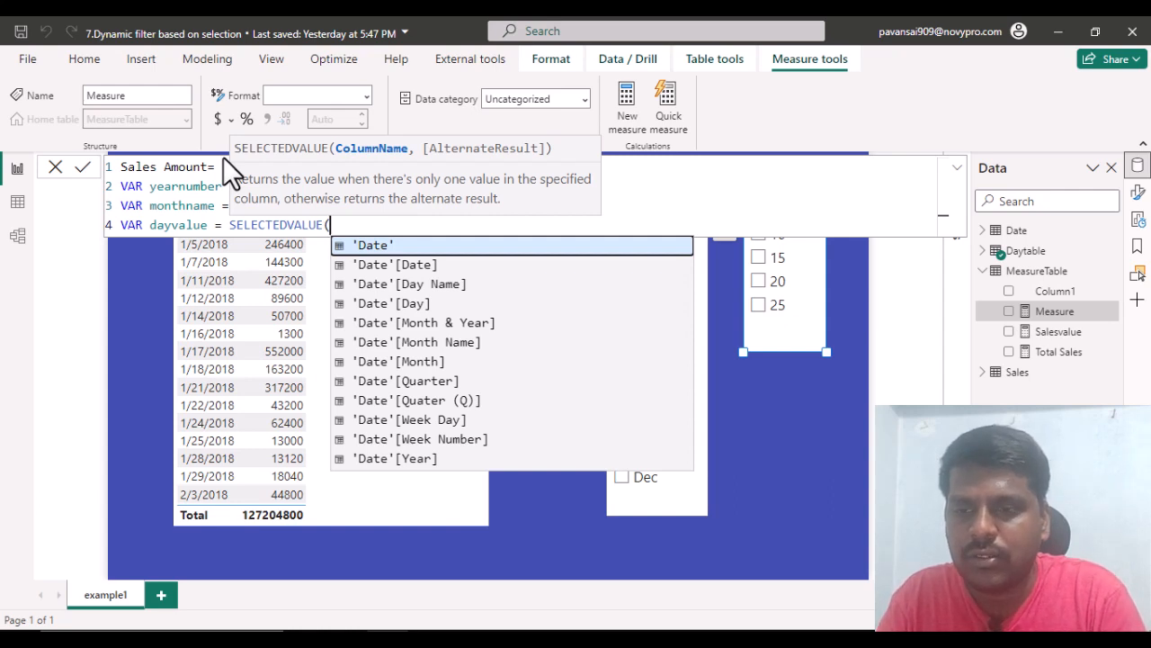
{"action": "type", "text": "daytab"}
{"action": "key", "text": "Down"}
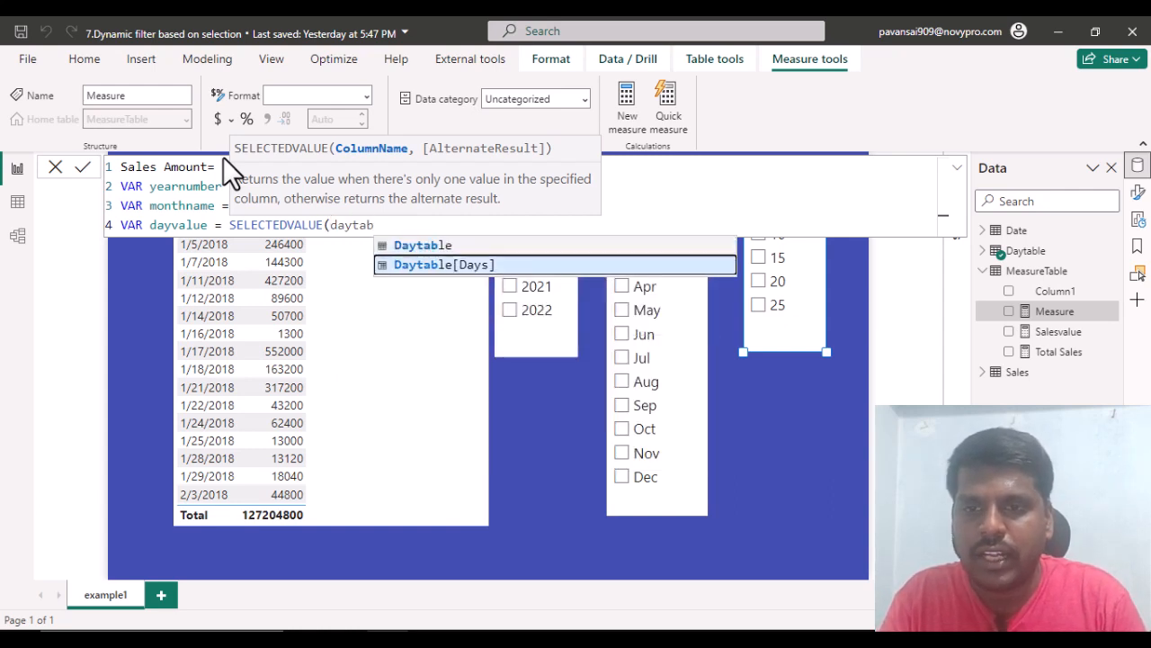
{"action": "key", "text": "Tab"}
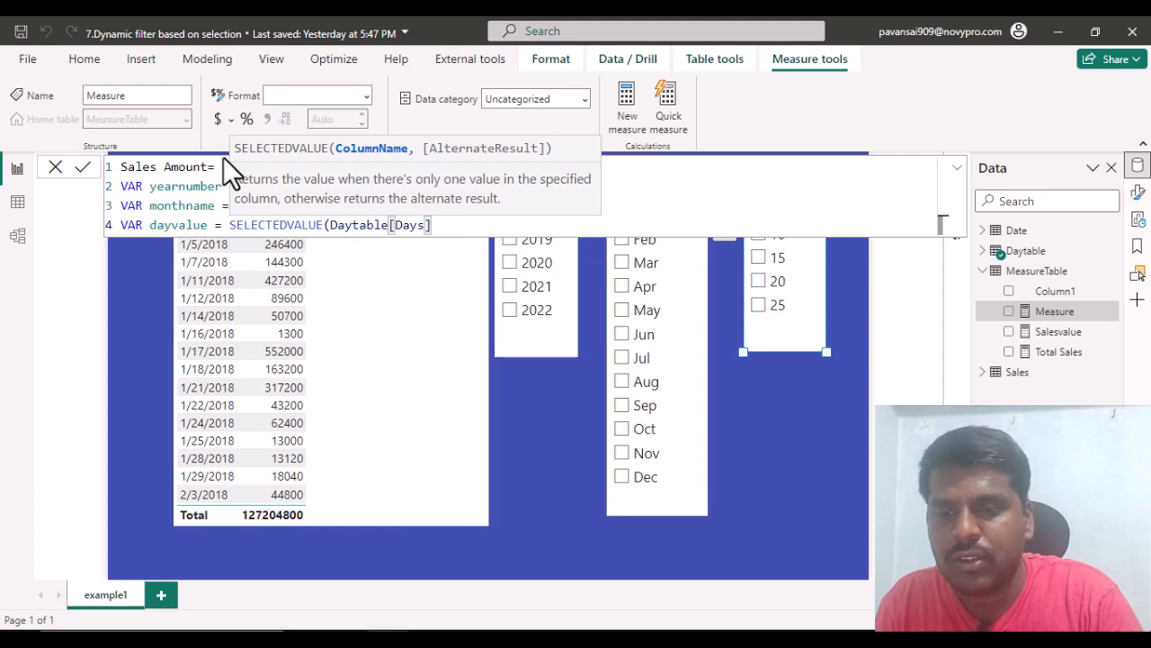
{"action": "type", "text": ")"}
{"action": "key", "text": "Return"}
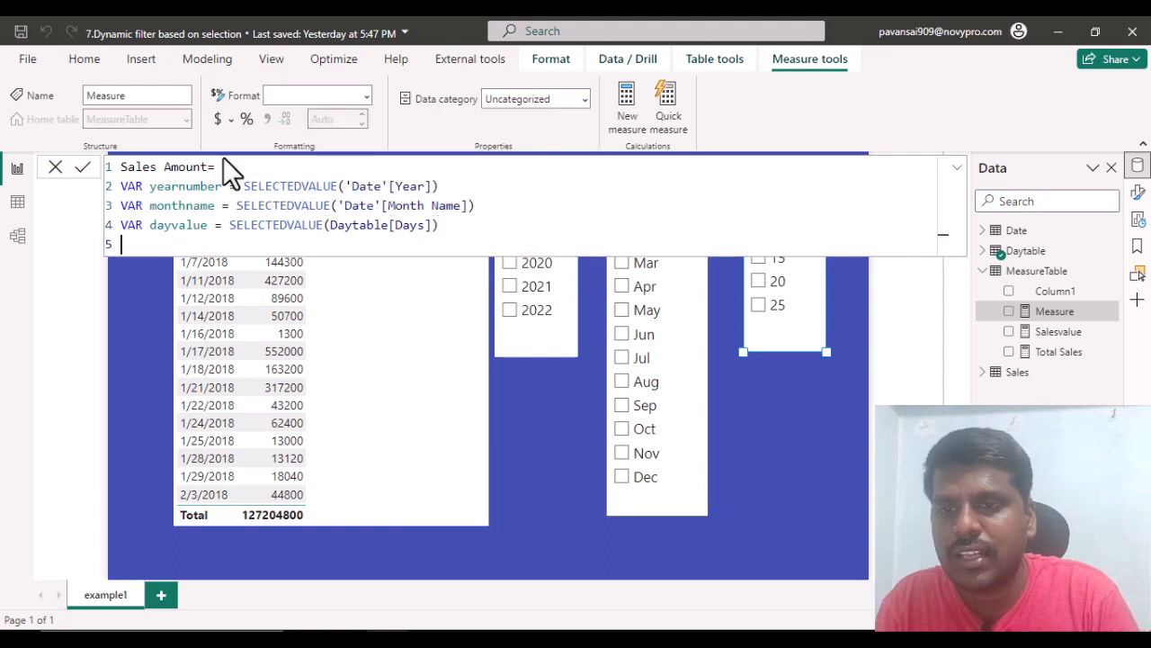
- Add a fourth variable, VAR Output, that starts a CALCULATE function with [Total Sales] as its expression
{"action": "type", "text": "VAR "}
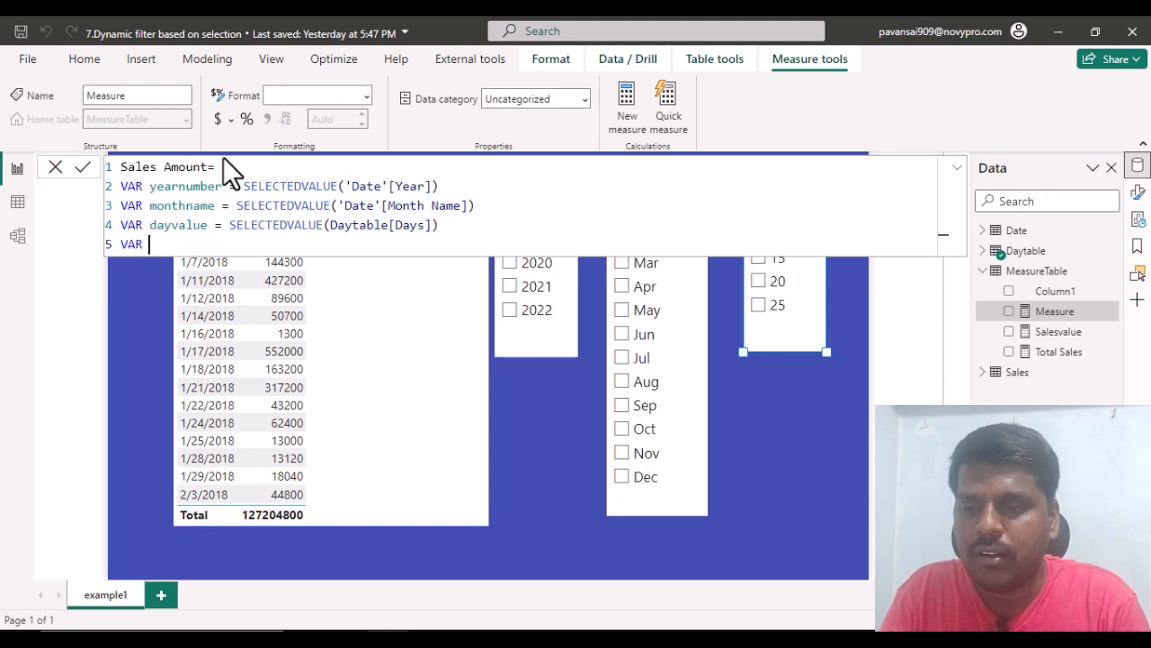
{"action": "type", "text": "O"}
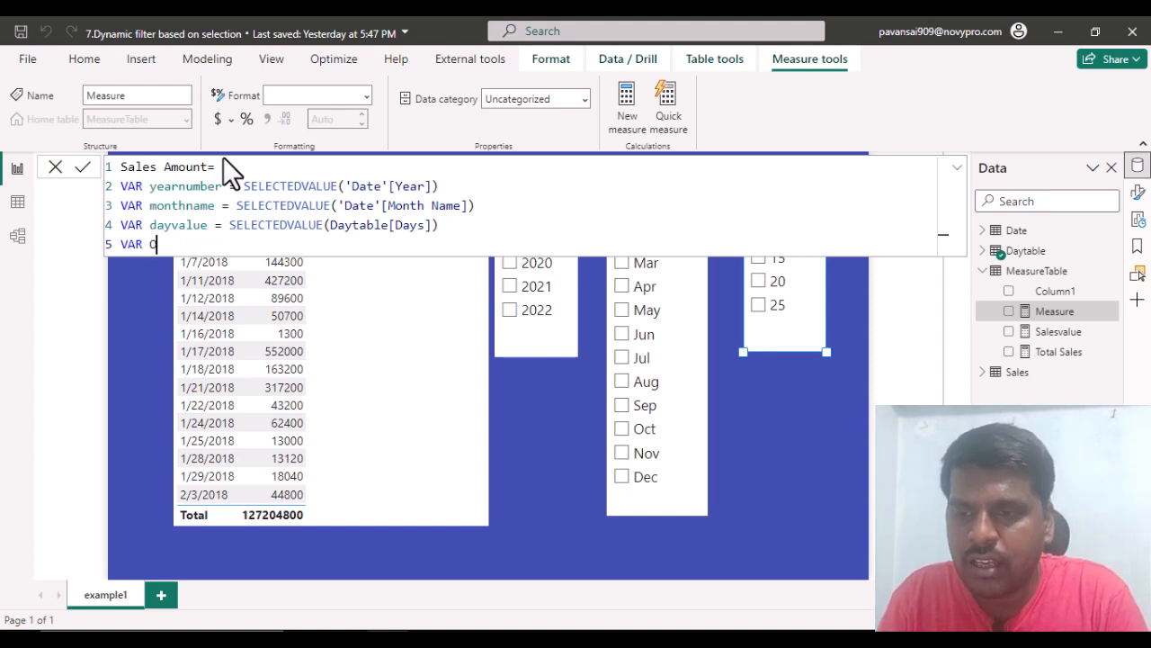
{"action": "type", "text": "utput ="}
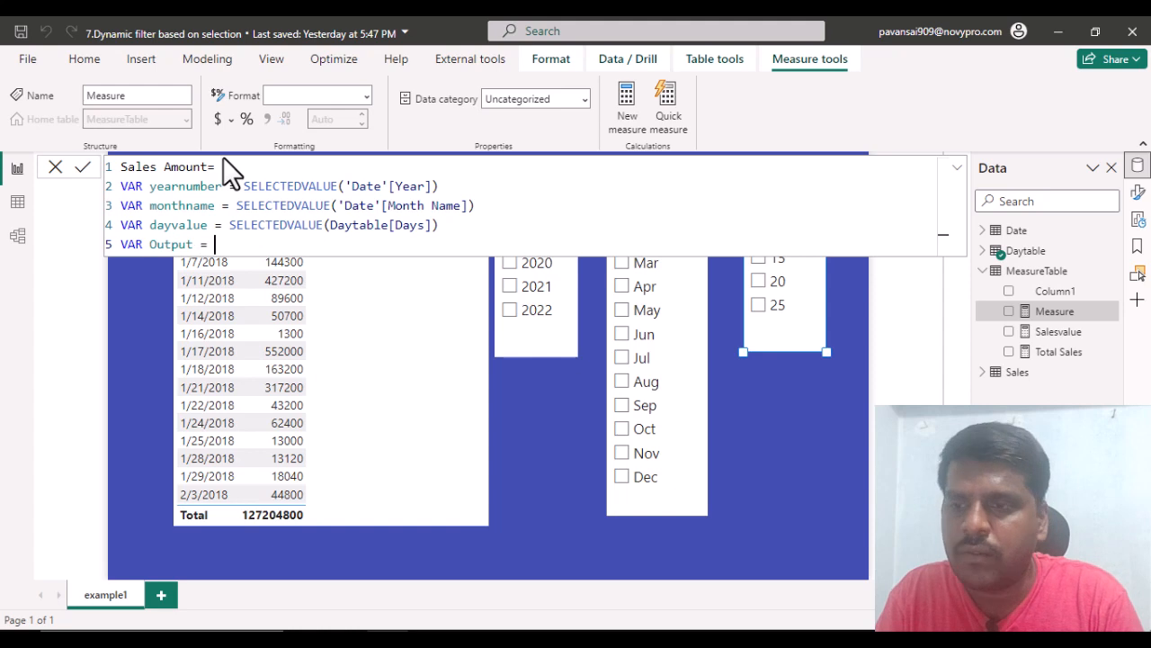
{"action": "key", "text": "Return"}
{"action": "type", "text": "C"}
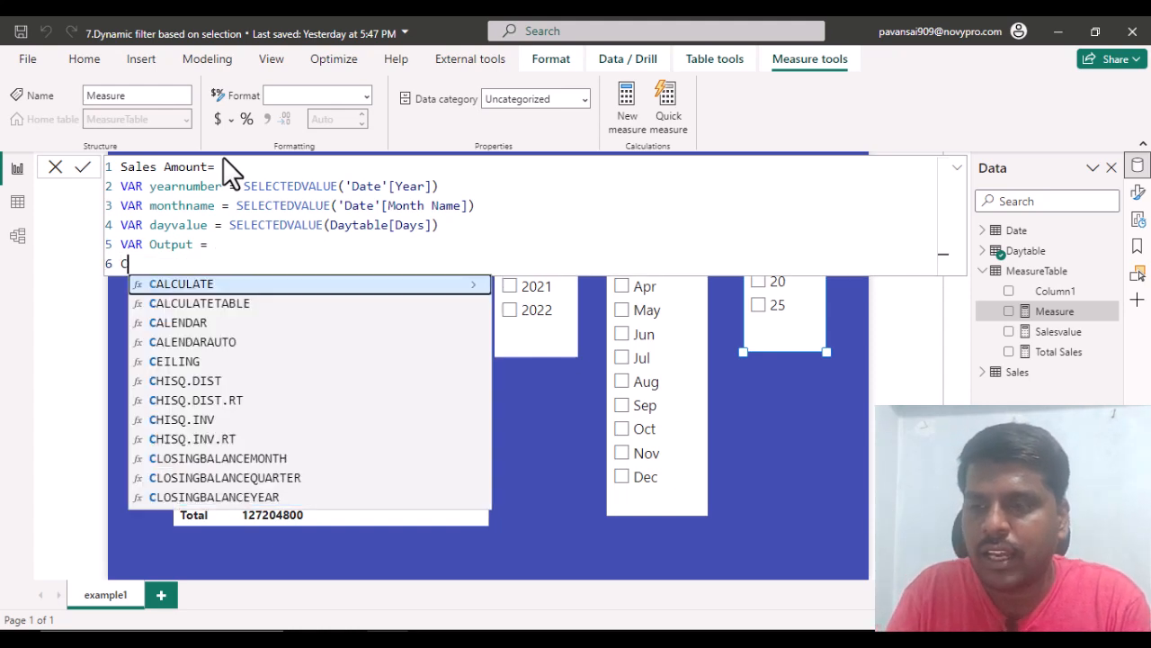
{"action": "key", "text": "Tab"}
{"action": "key", "text": "Return"}
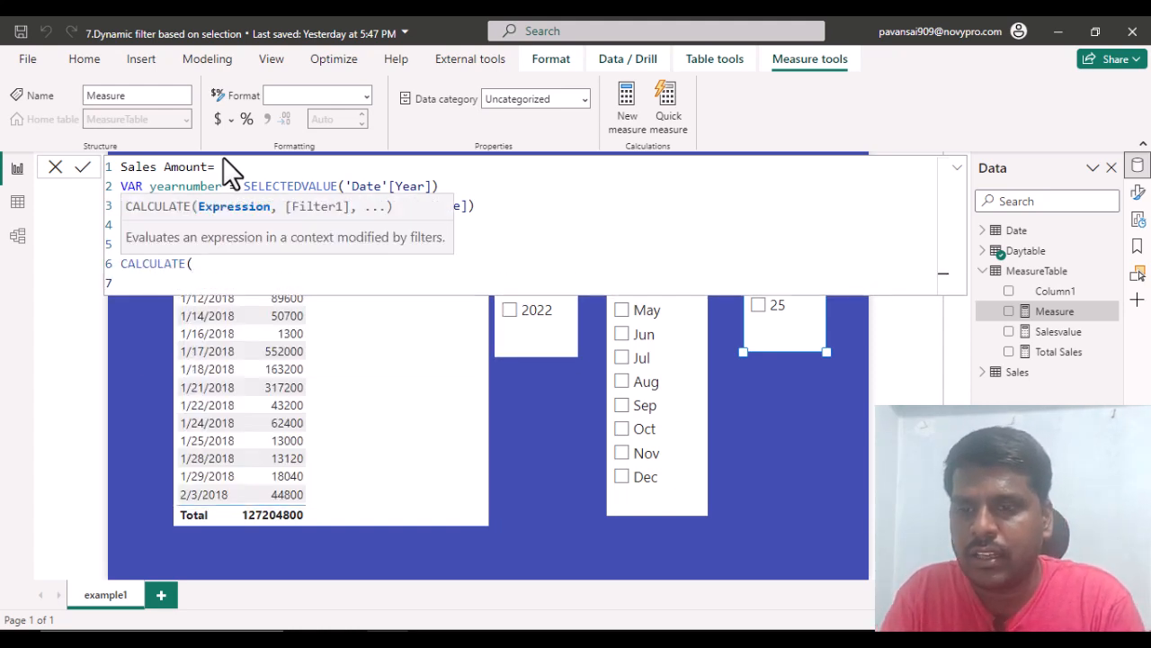
{"action": "type", "text": "tot"}
{"action": "key", "text": "Tab"}
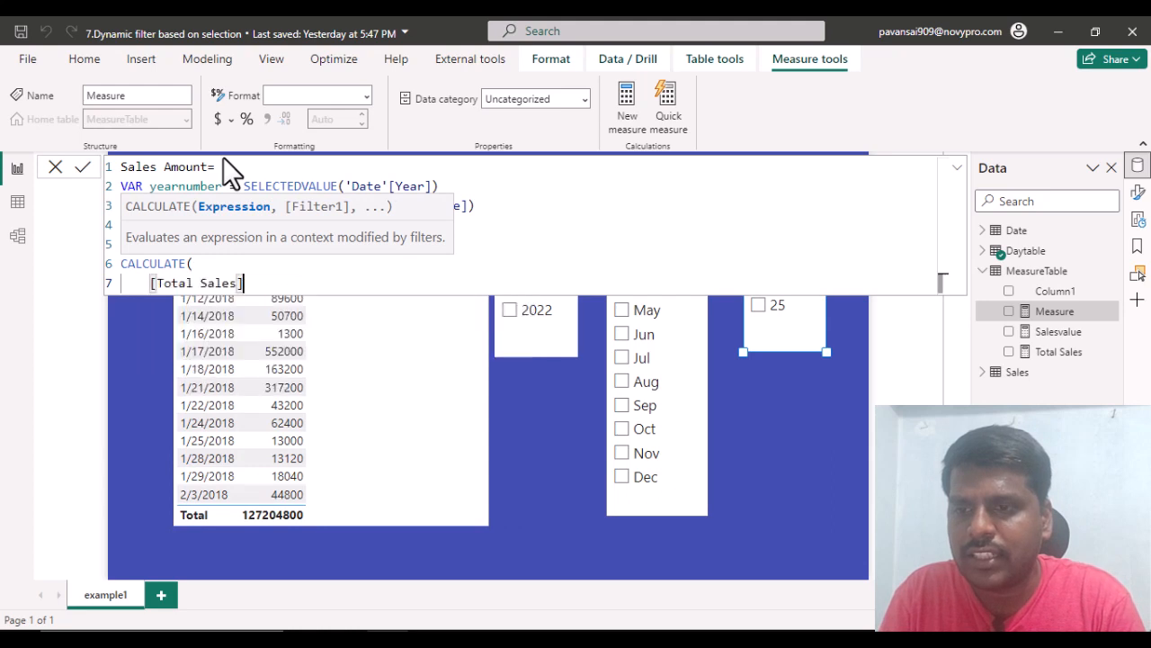
- Begin a FILTER function on a new line as the filter argument of CALCULATE
{"action": "type", "text": ","}
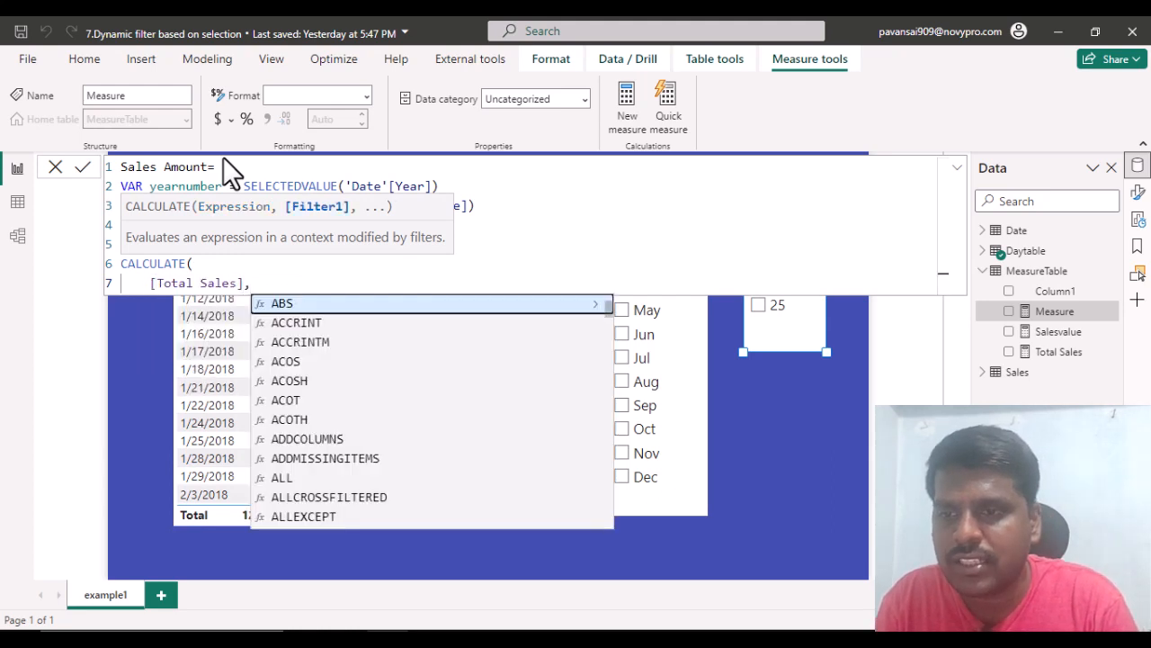
{"action": "key", "text": "shift+Return"}
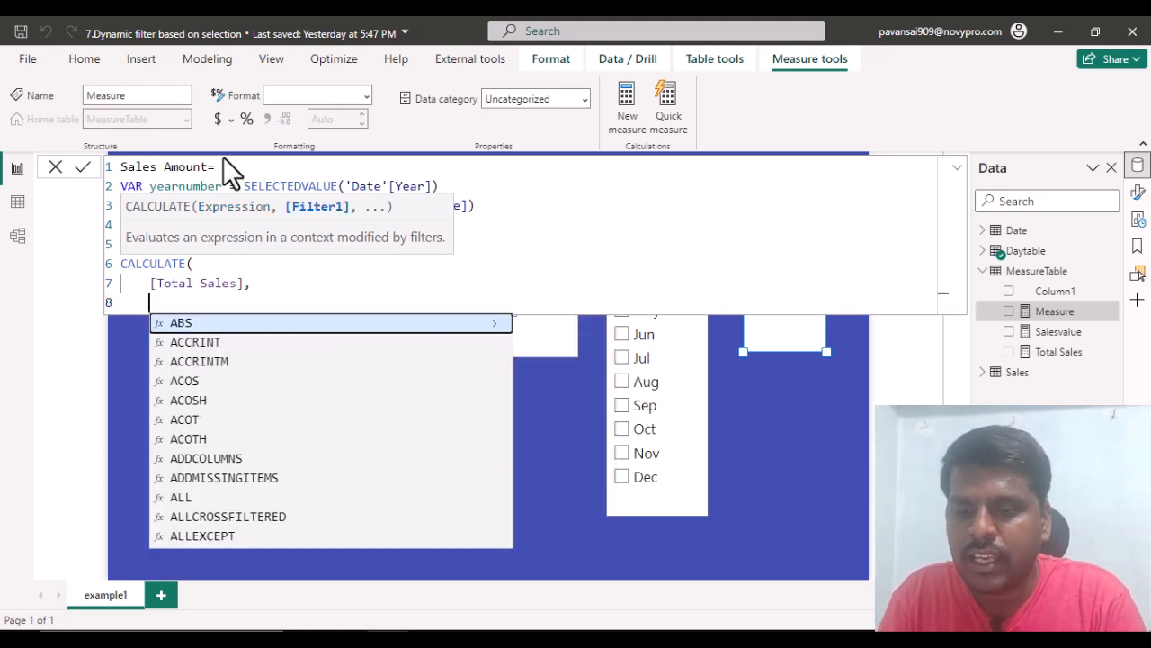
{"action": "type", "text": "Fil"}
{"action": "key", "text": "Tab"}
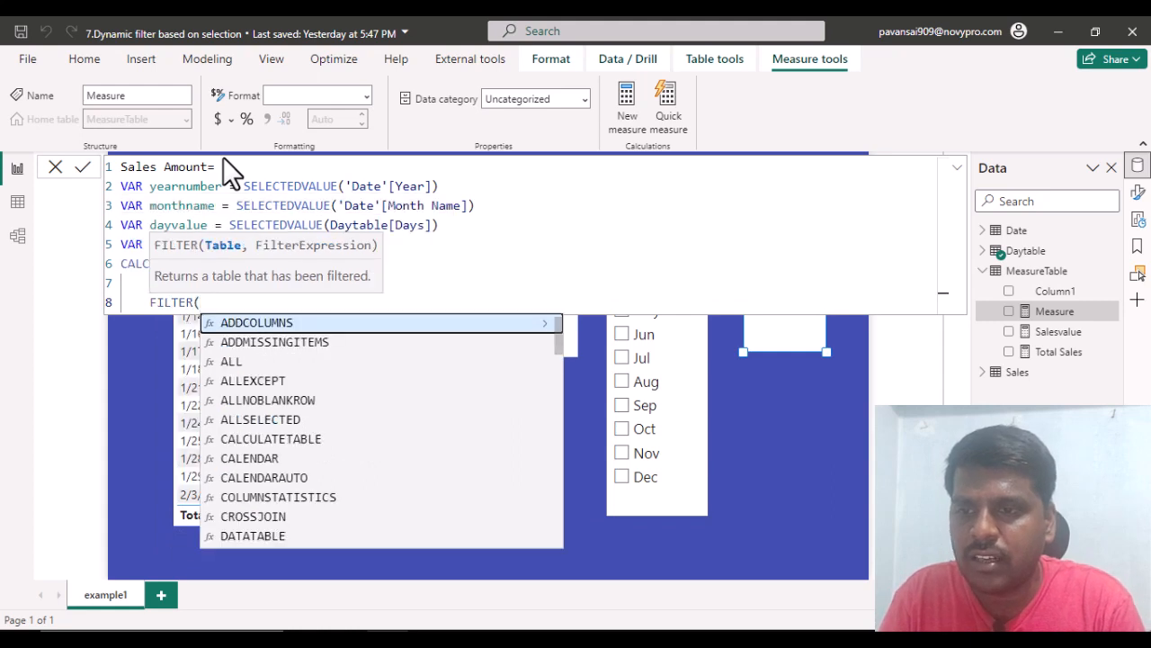
{"action": "key", "text": "shift+Return"}
{"action": "type", "text": "Sales"}
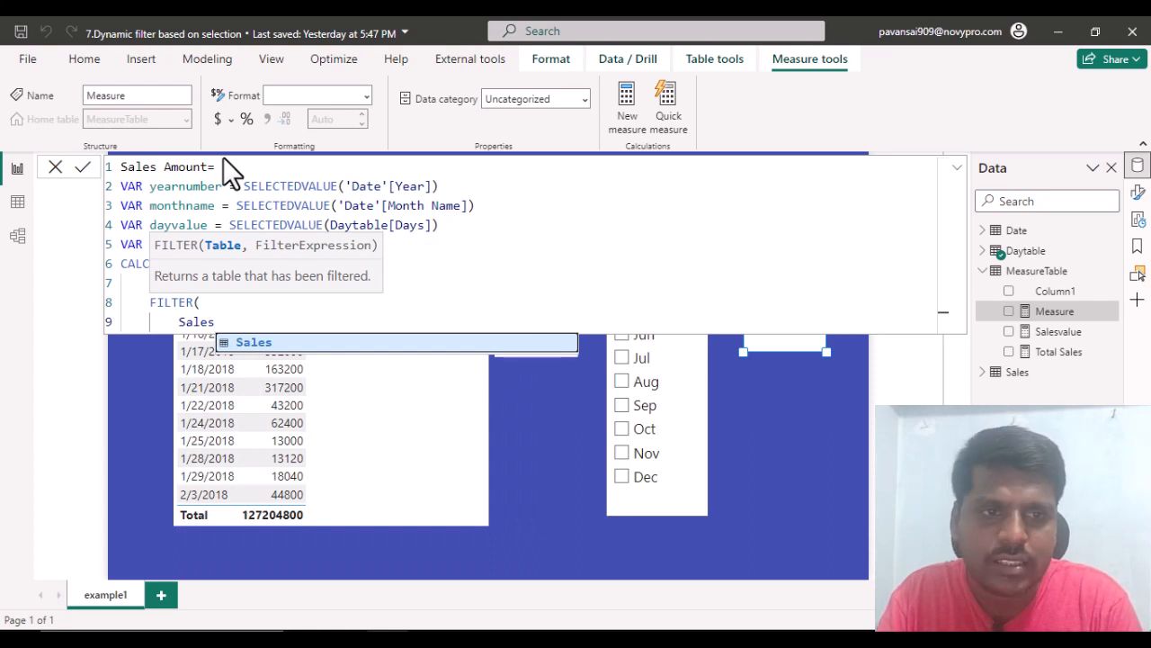
{"action": "key", "text": "BackSpace"}
{"action": "key", "text": "BackSpace"}
{"action": "key", "text": "BackSpace"}
{"action": "key", "text": "BackSpace"}
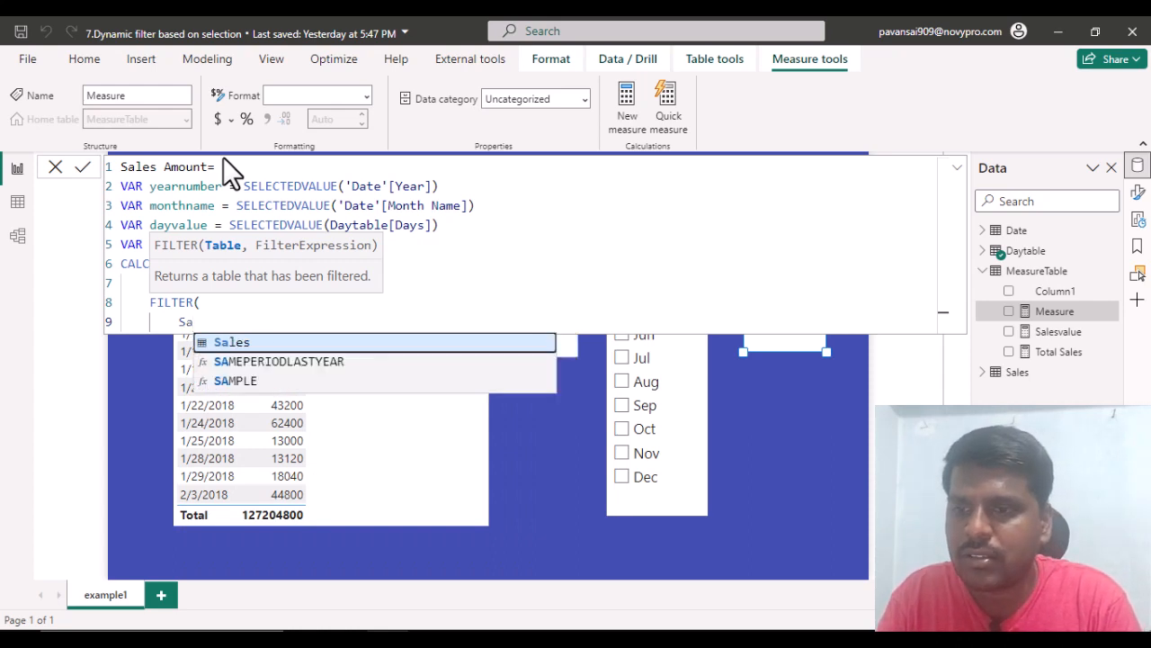
{"action": "key", "text": "BackSpace"}
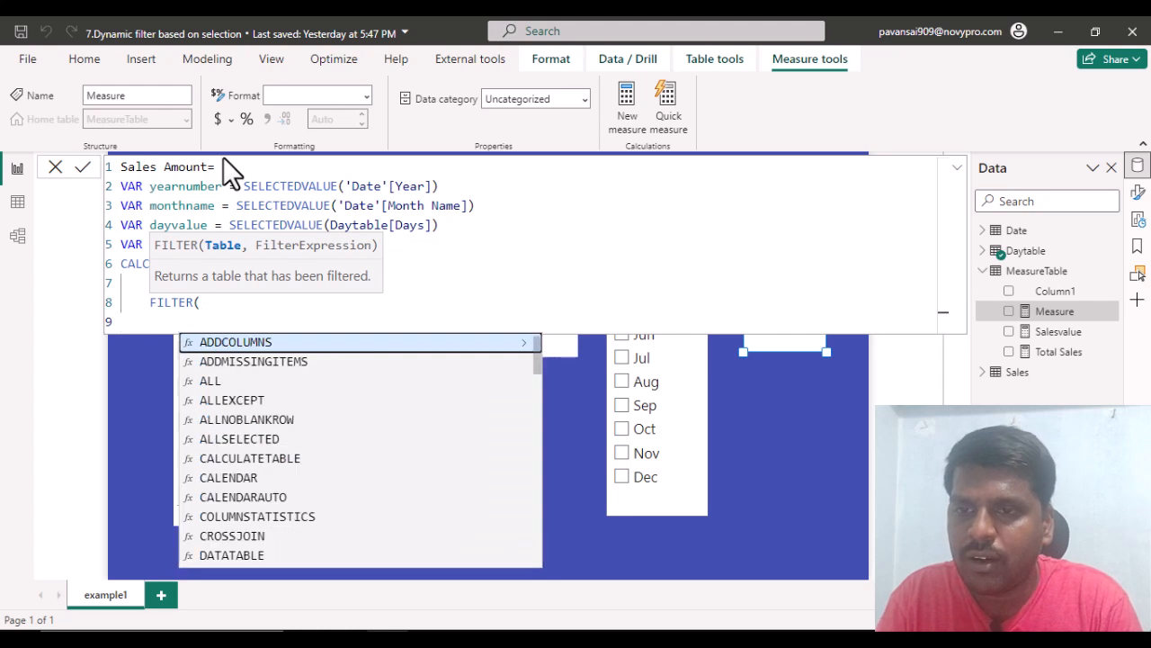
- Enter 'Date' as the FILTER function's table argument and open a line for the filter expression
{"action": "type", "text": "Date,"}
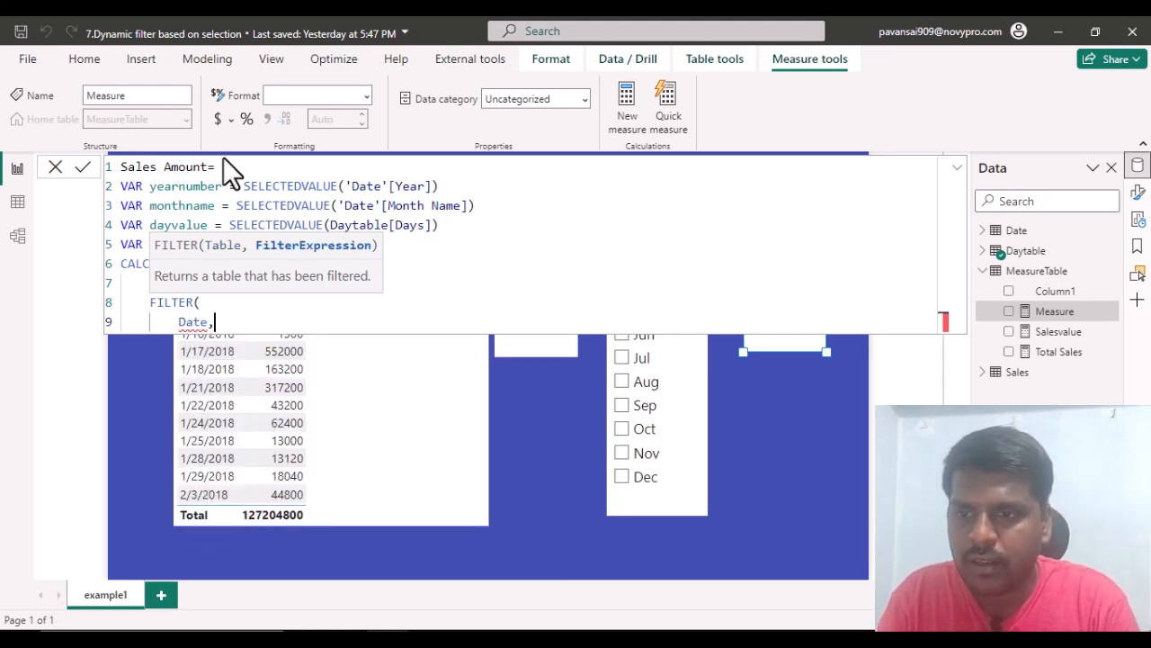
{"action": "key", "text": "BackSpace"}
{"action": "key", "text": "BackSpace"}
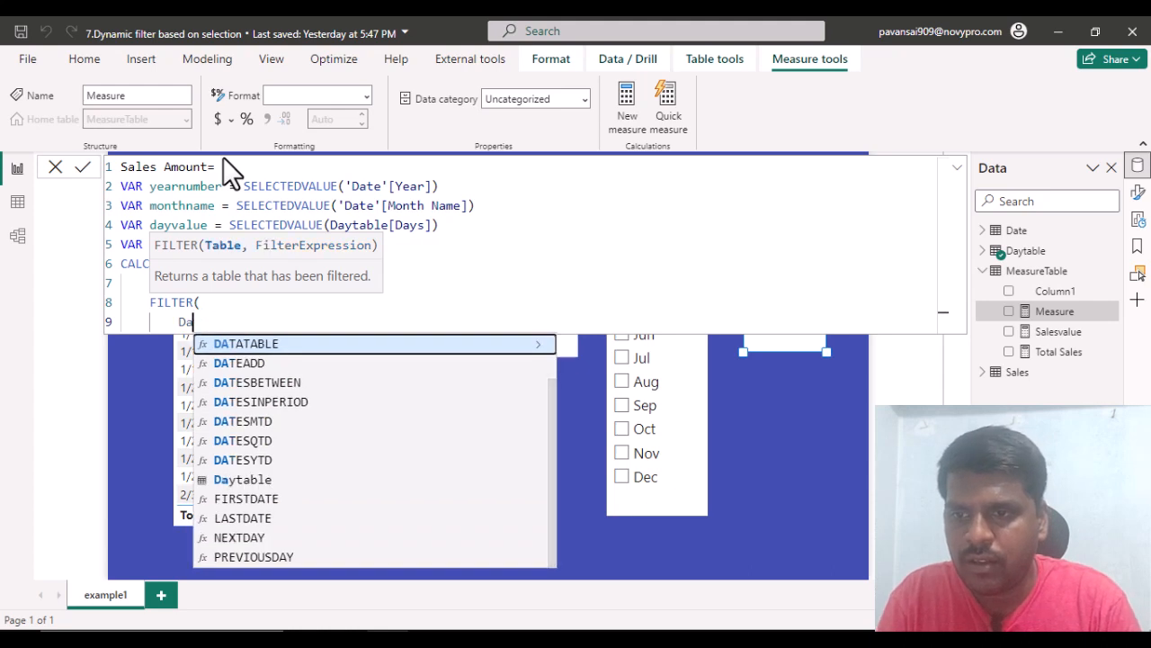
{"action": "type", "text": "e"}
{"action": "key", "text": "Tab"}
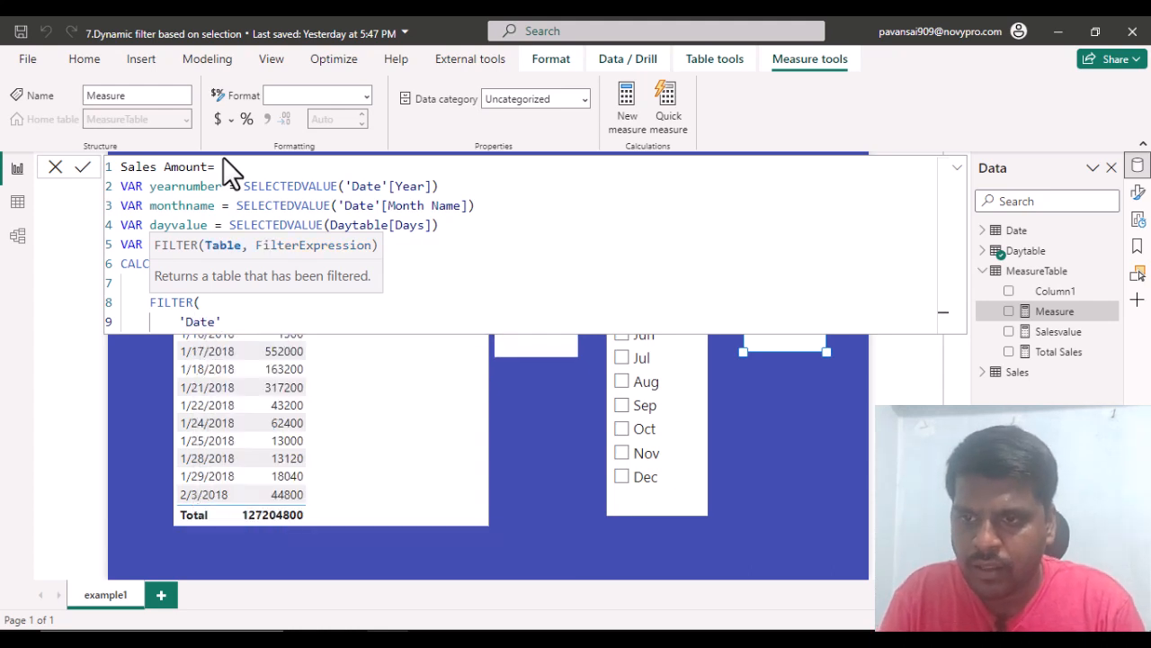
{"action": "type", "text": ","}
{"action": "key", "text": "Return"}
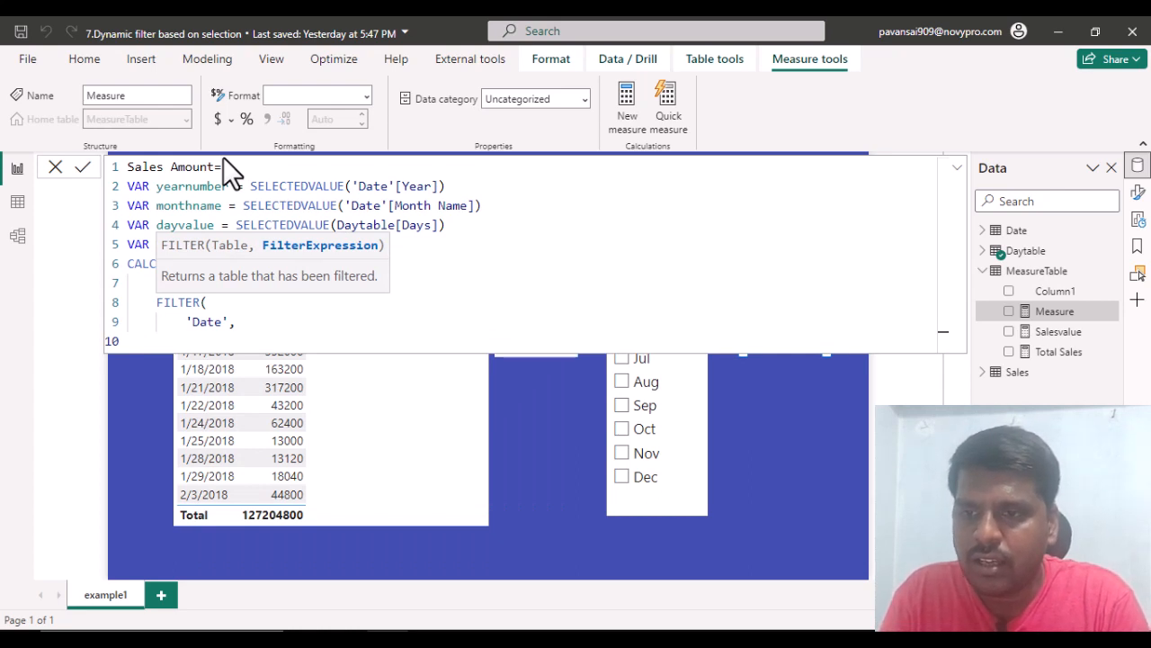
- Write the first filter condition as 'Date'[Year] = yearnumber && and continue on a new line
{"action": "type", "text": "year"}
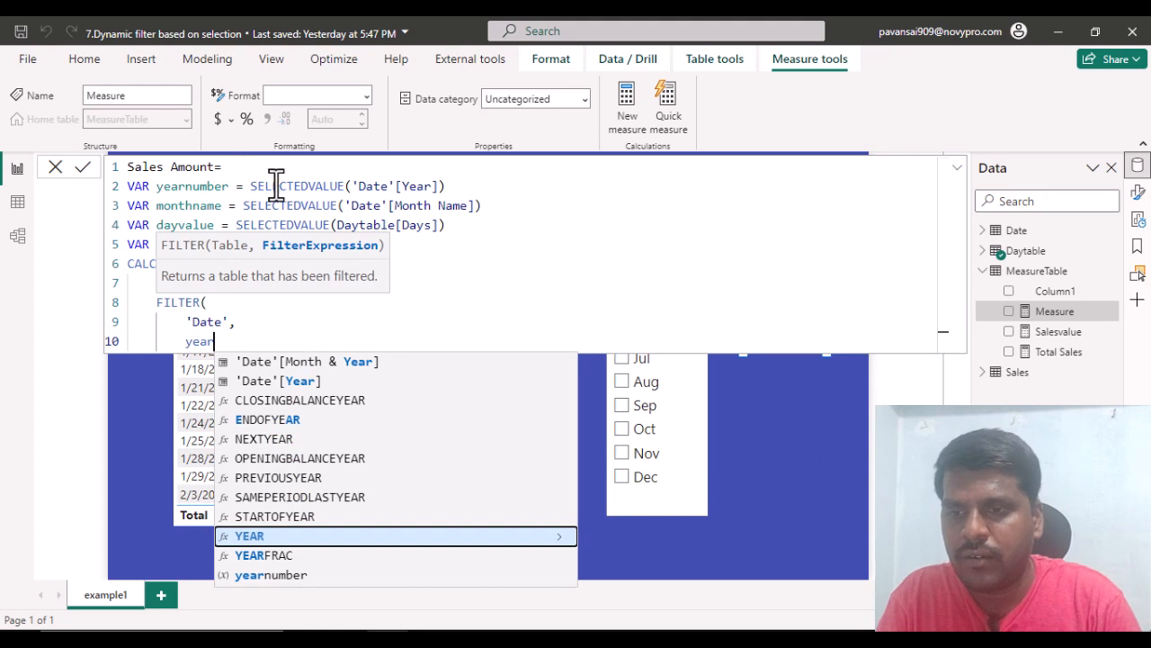
{"action": "key", "text": "Up"}
{"action": "key", "text": "Up"}
{"action": "key", "text": "Up"}
{"action": "key", "text": "Up"}
{"action": "key", "text": "Up"}
{"action": "key", "text": "Up"}
{"action": "key", "text": "Up"}
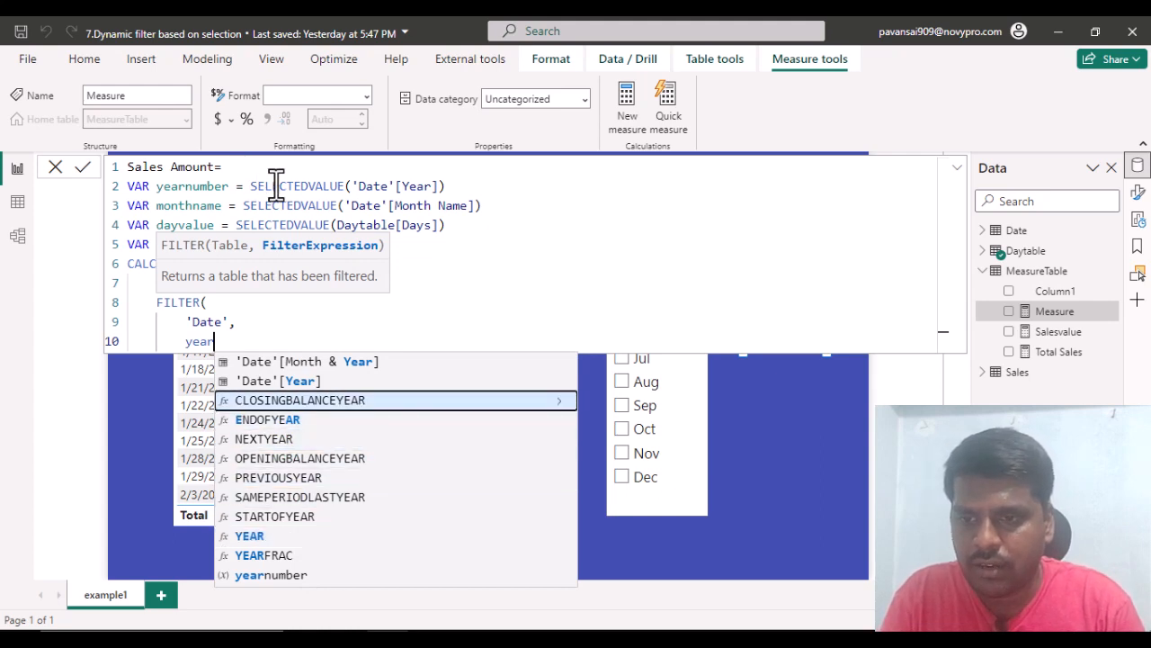
{"action": "key", "text": "Tab"}
{"action": "type", "text": "= "}
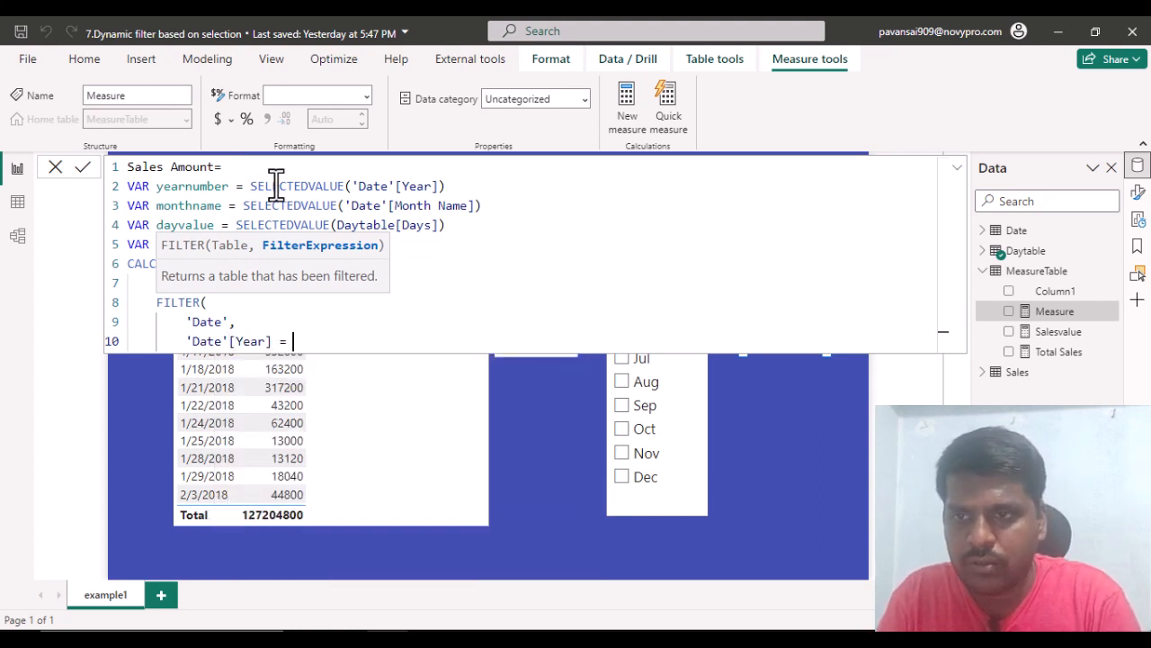
{"action": "type", "text": "ye"}
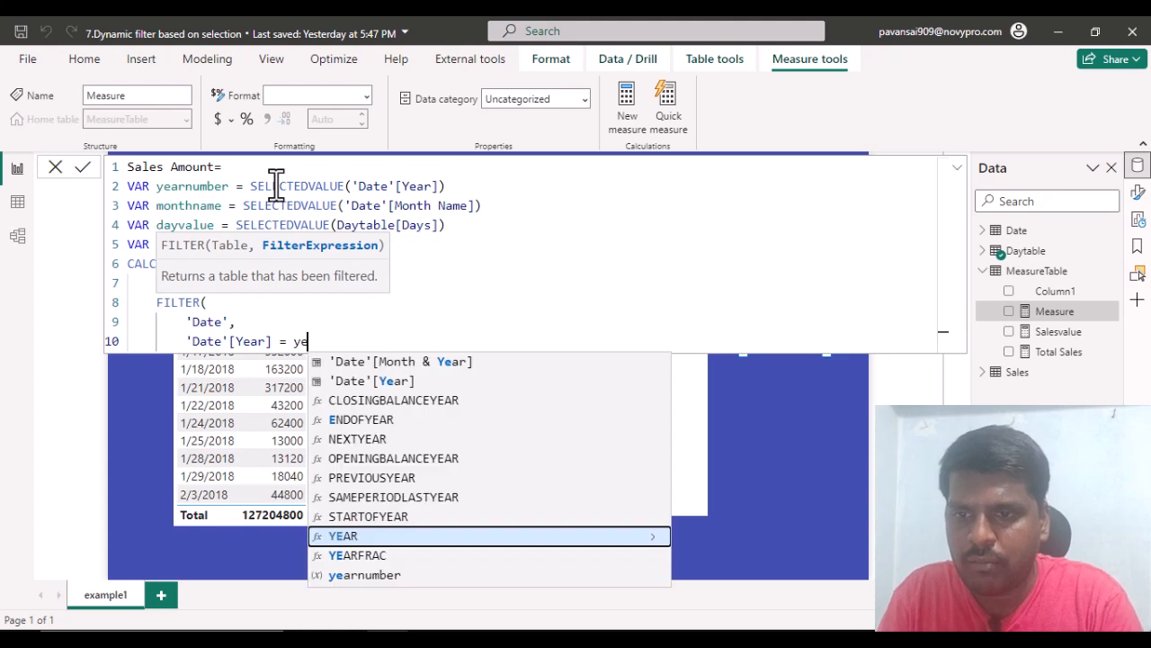
{"action": "type", "text": "arnumber"}
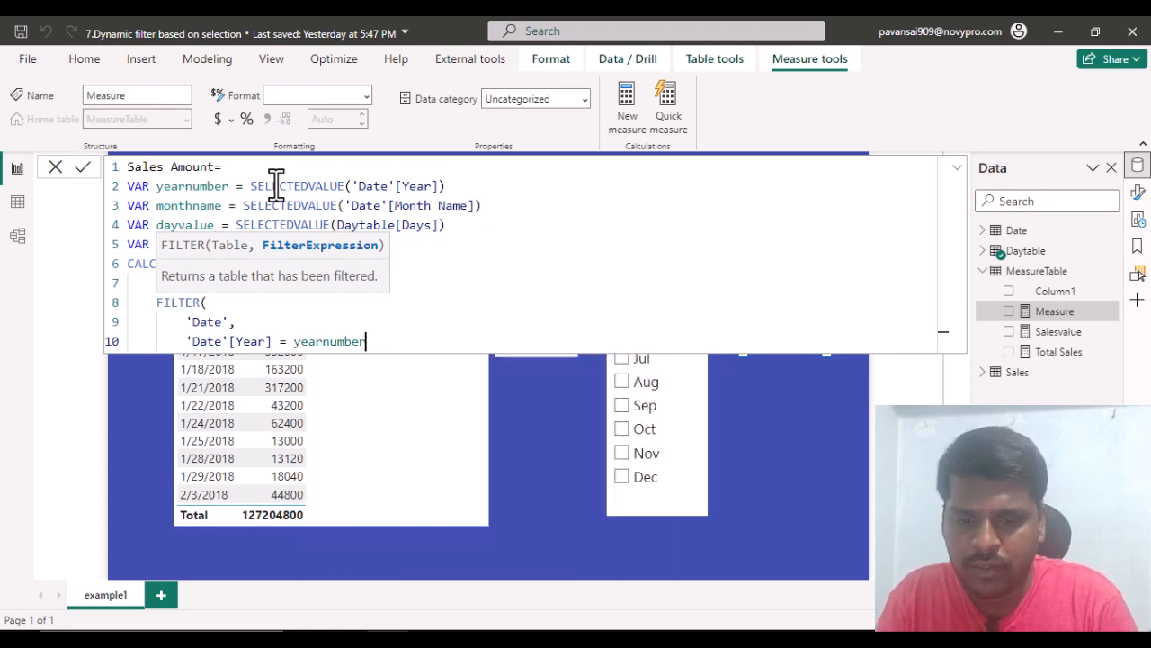
{"action": "type", "text": " &&"}
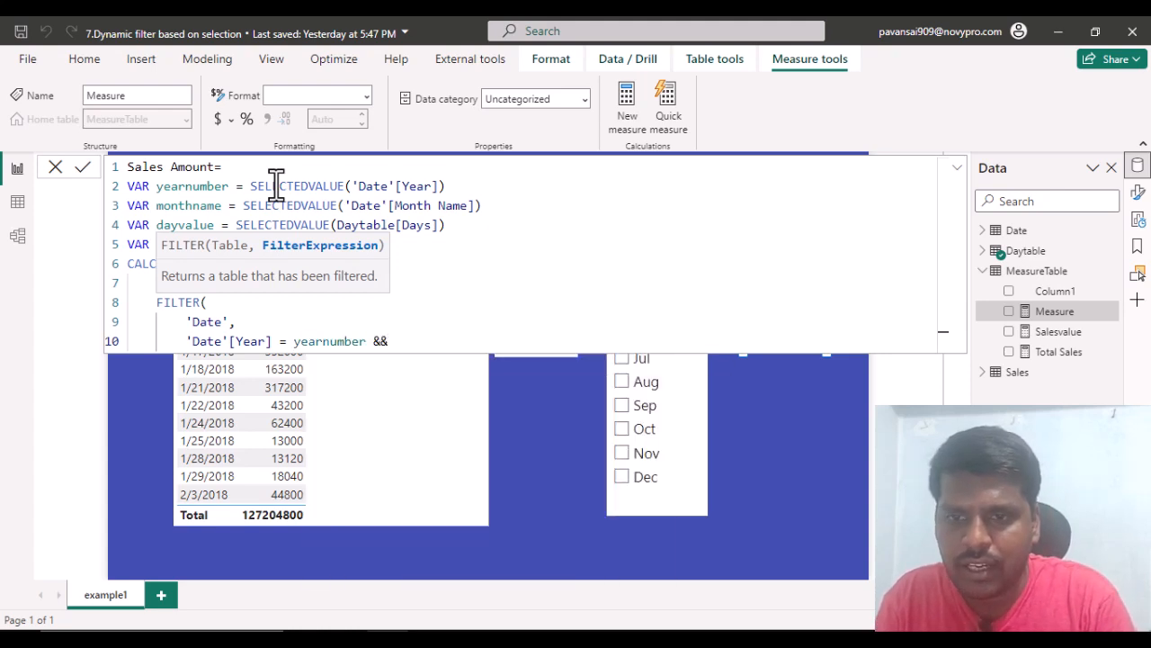
{"action": "key", "text": "shift+Return"}
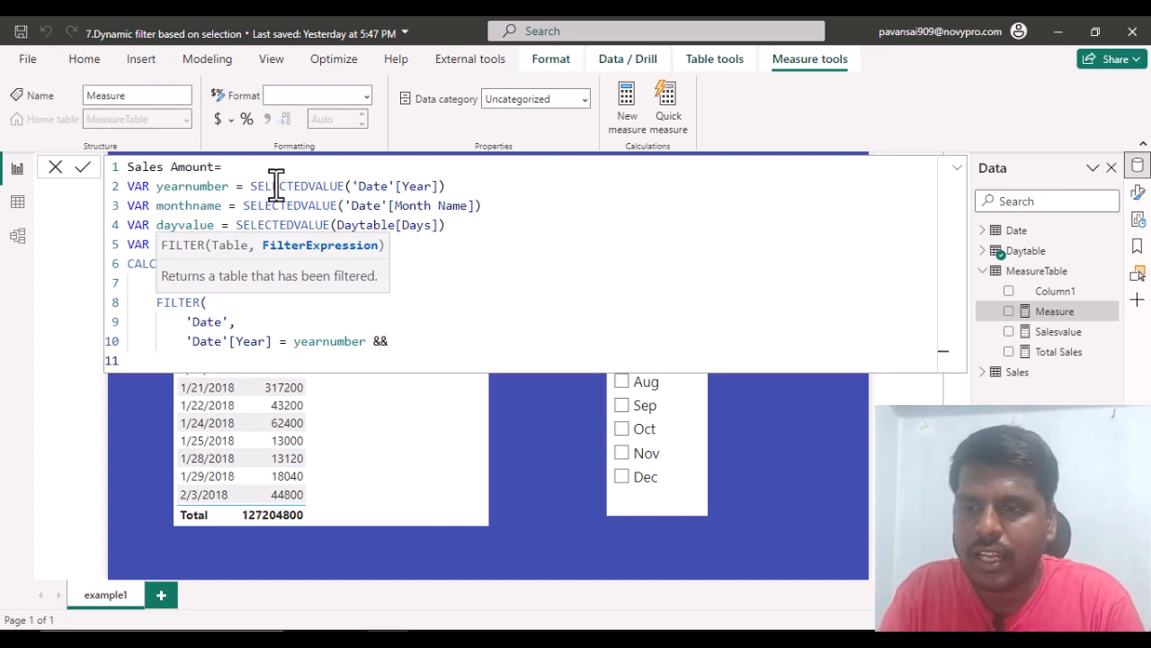
{"action": "type", "text": "da"}
{"action": "key", "text": "BackSpace"}
{"action": "key", "text": "BackSpace"}
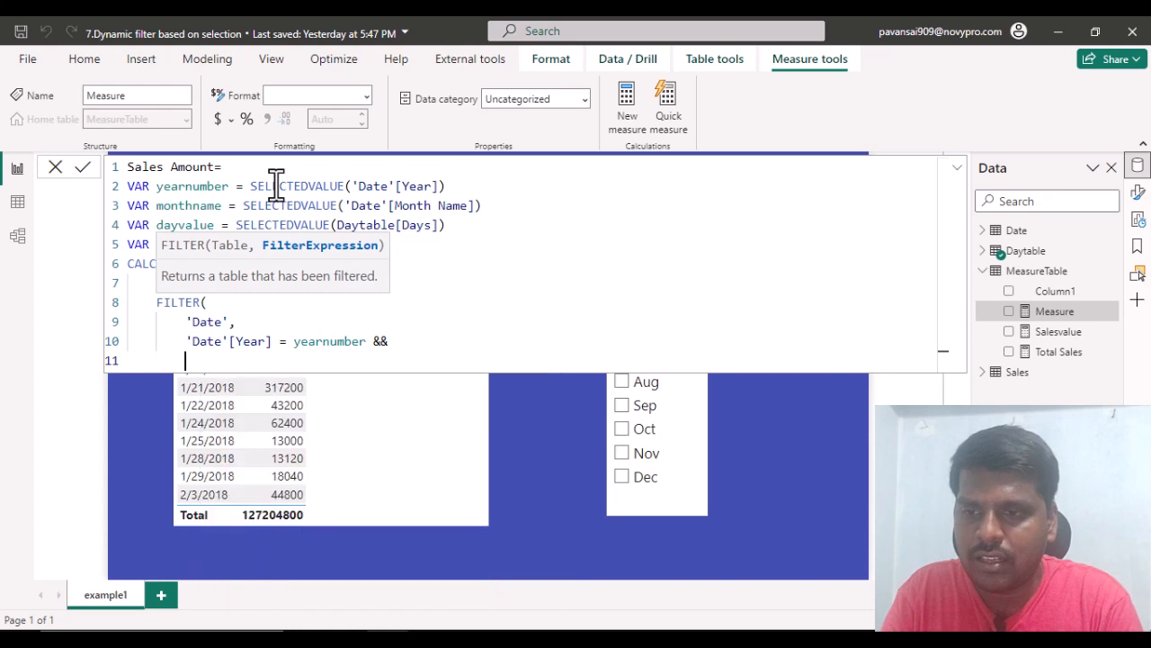
- Write the second filter condition as 'Date'[Month Name] = monthname && and continue on a new line
{"action": "type", "text": "mon"}
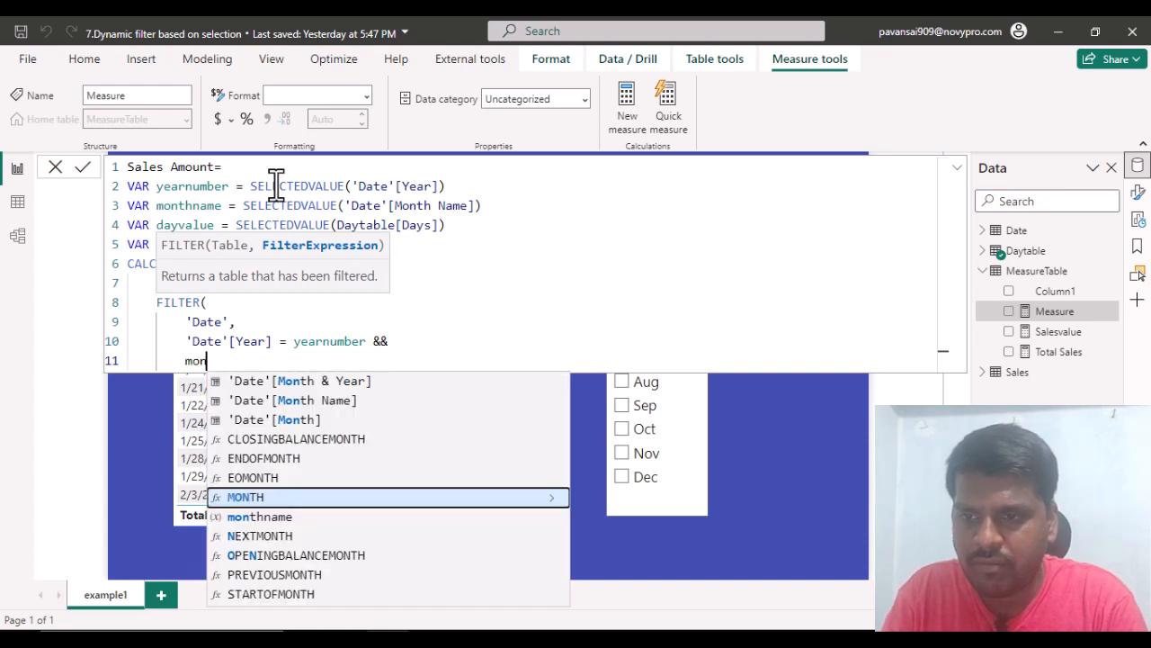
{"action": "type", "text": "thname"}
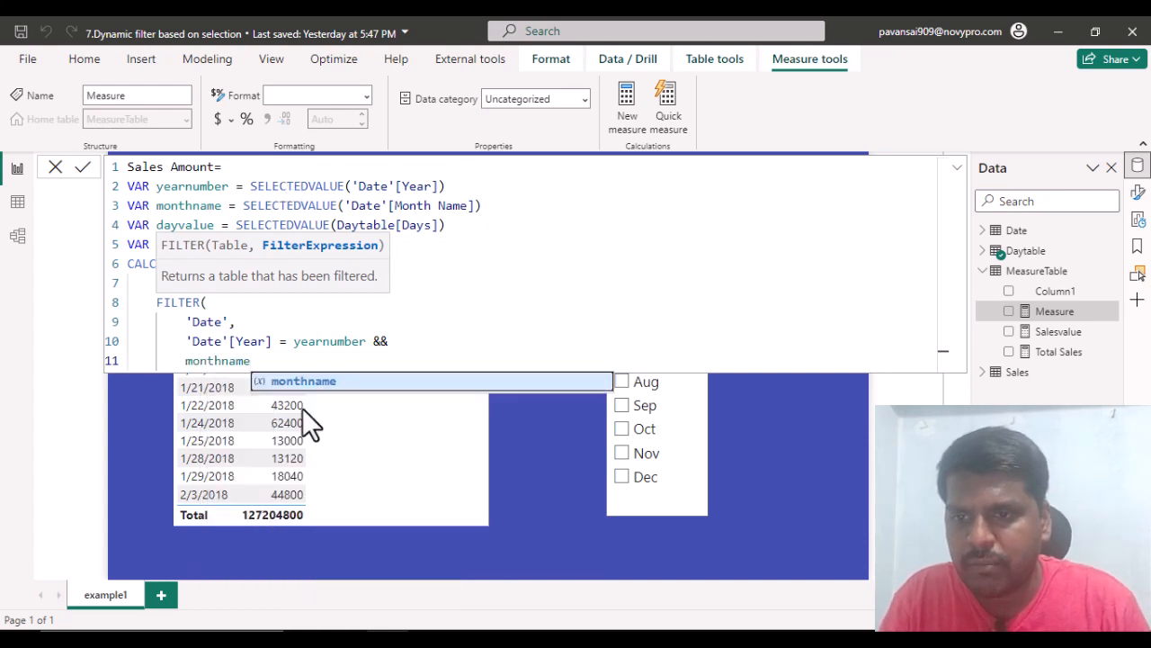
{"action": "left_click", "coordinate": [187, 360]}
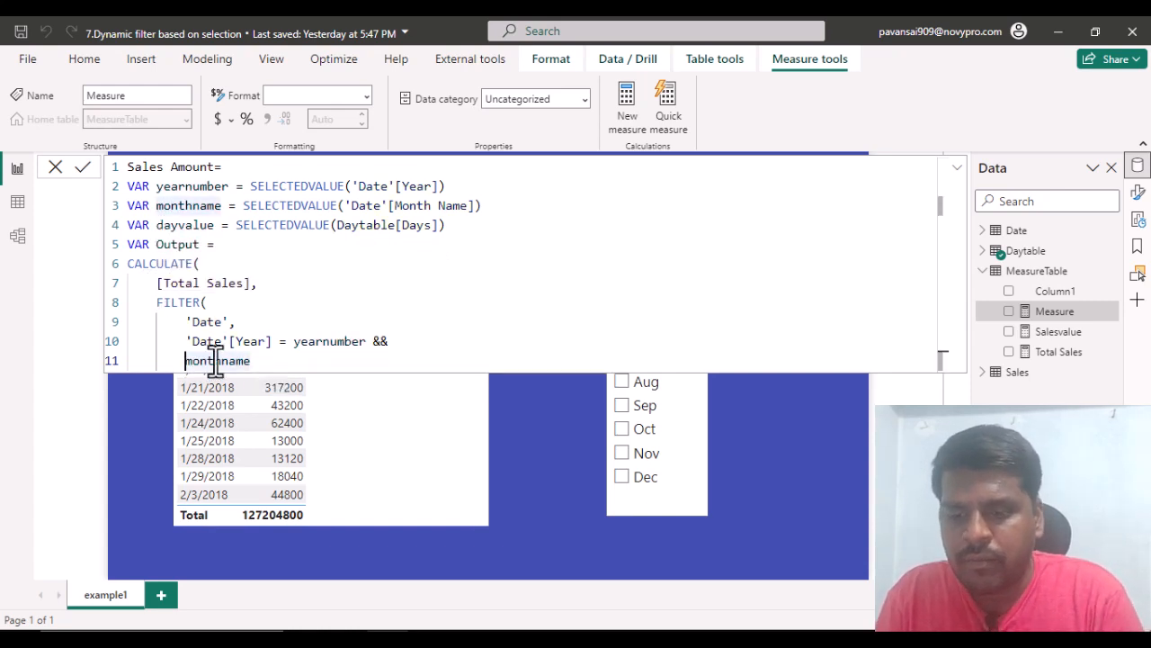
{"action": "type", "text": "month"}
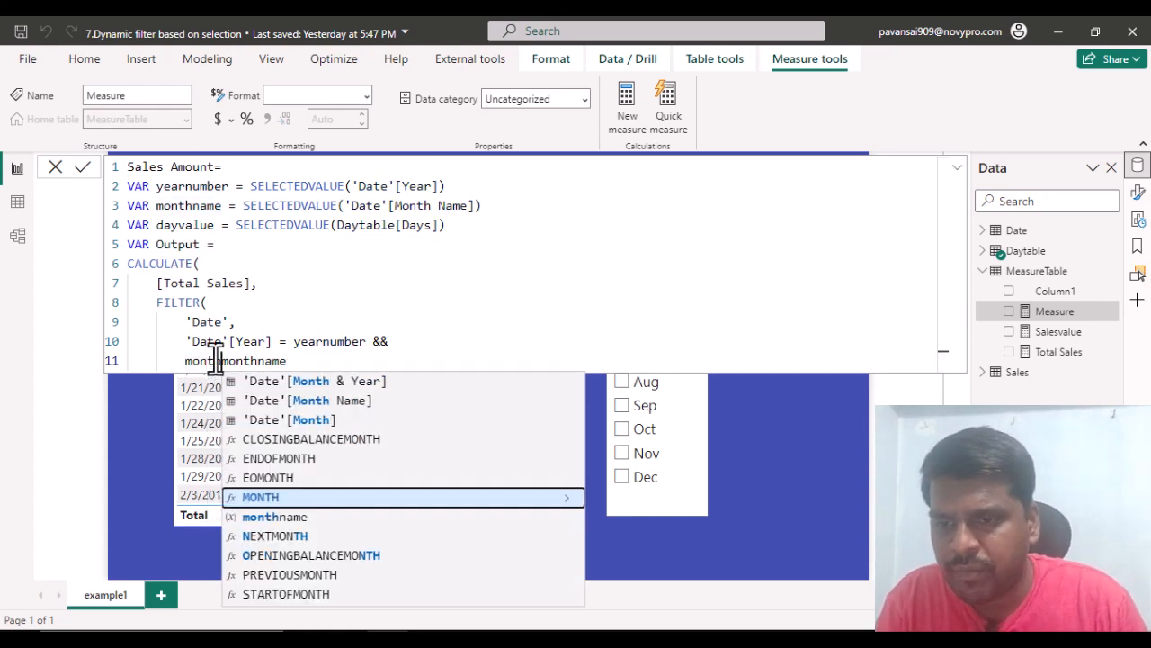
{"action": "left_click", "coordinate": [332, 401]}
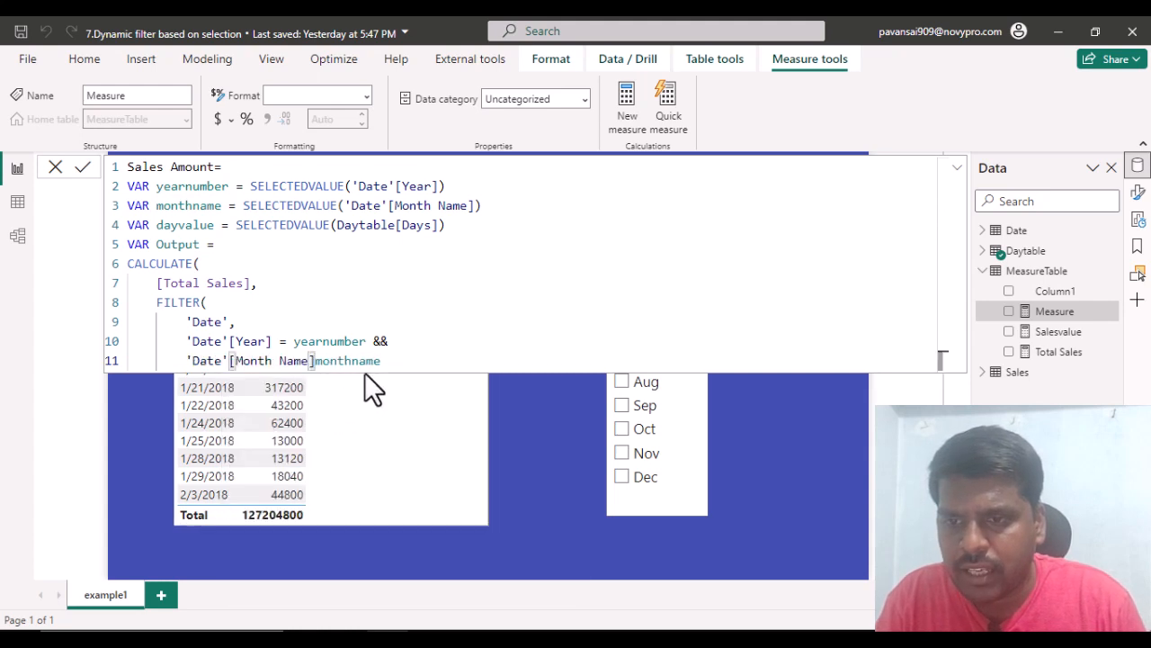
{"action": "type", "text": "="}
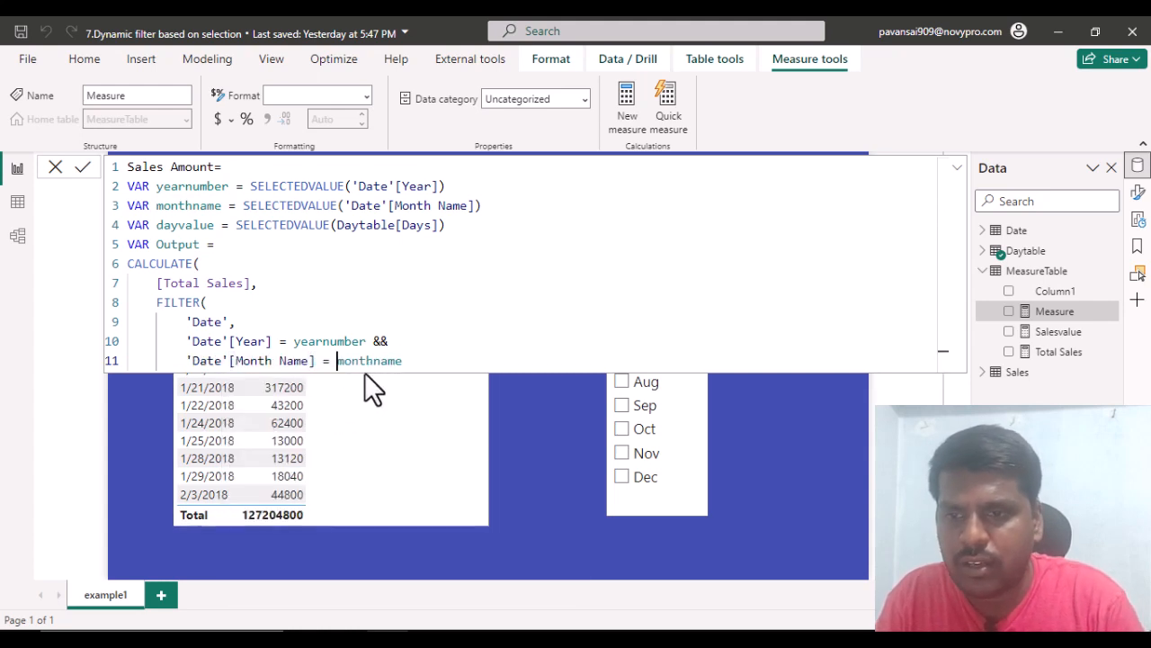
{"action": "left_click", "coordinate": [414, 363]}
{"action": "type", "text": "&&"}
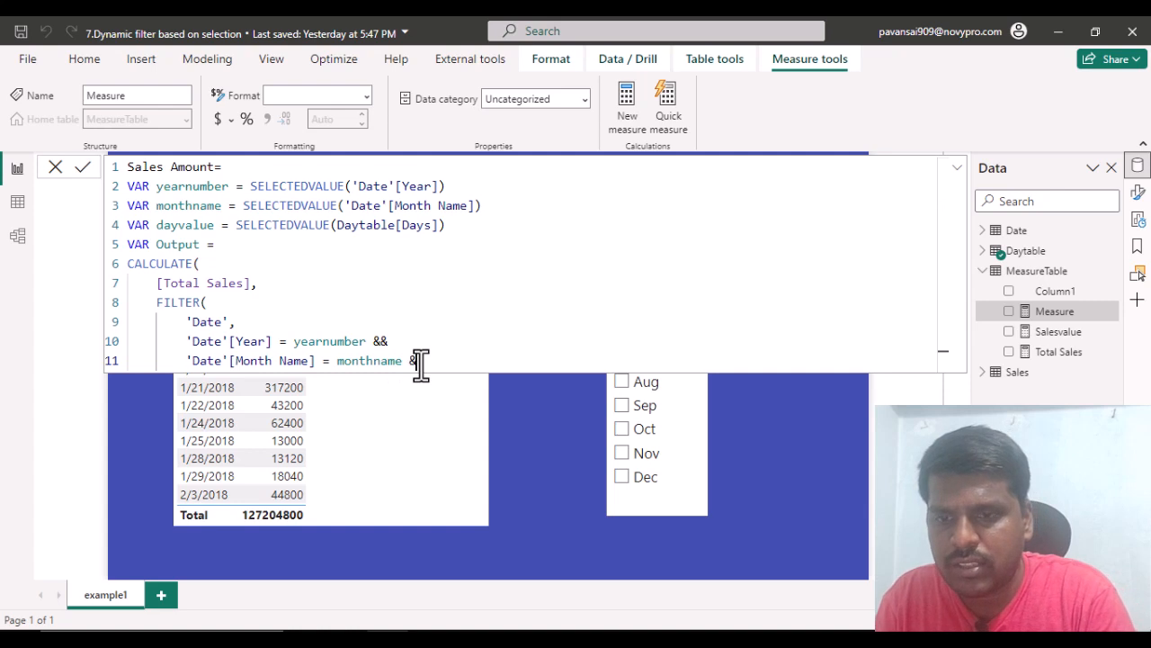
{"action": "key", "text": "shift+Return"}
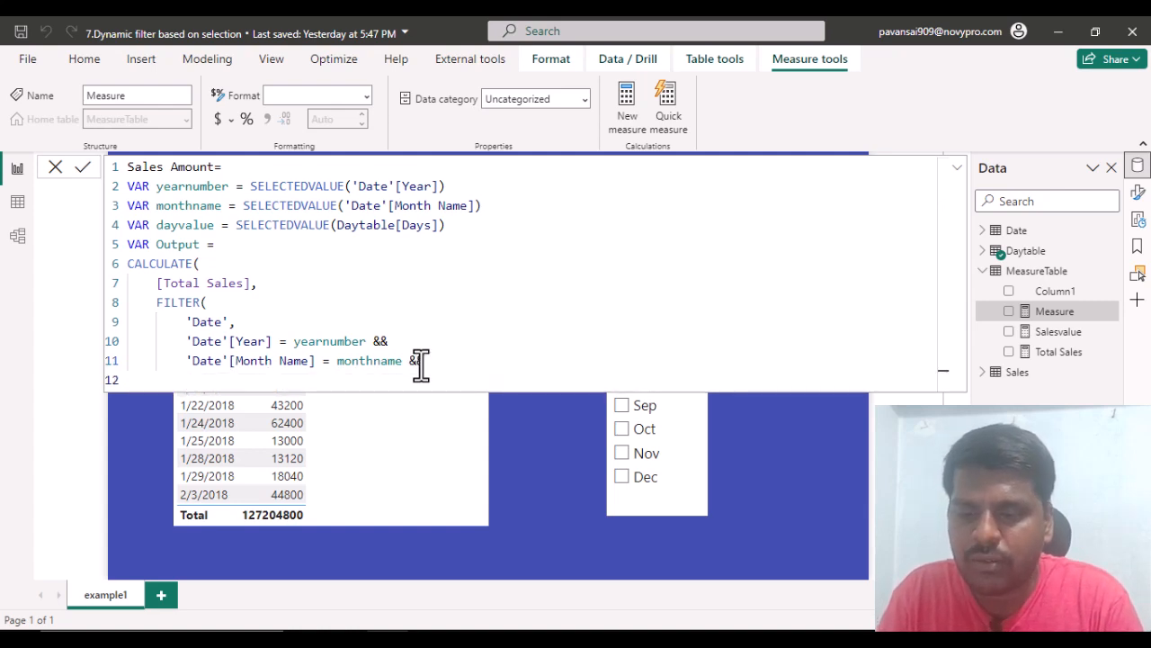
- Add the lower day limit 'Date'[Day] >= 1 && as the third filter condition
{"action": "type", "text": "date"}
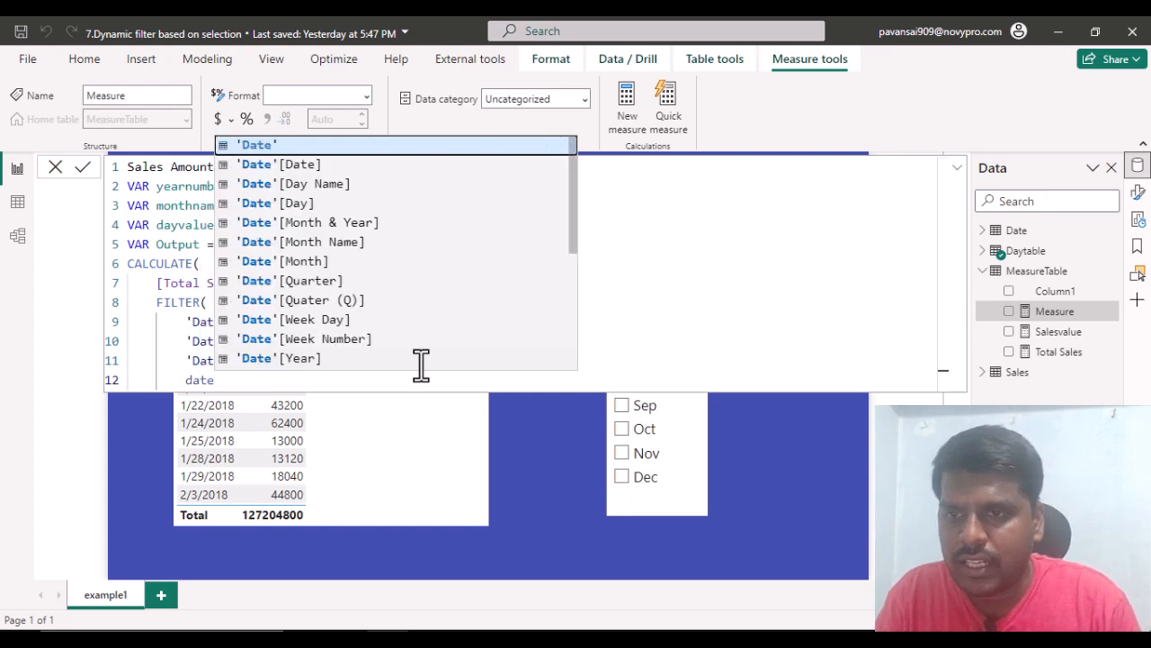
{"action": "left_click", "coordinate": [297, 205]}
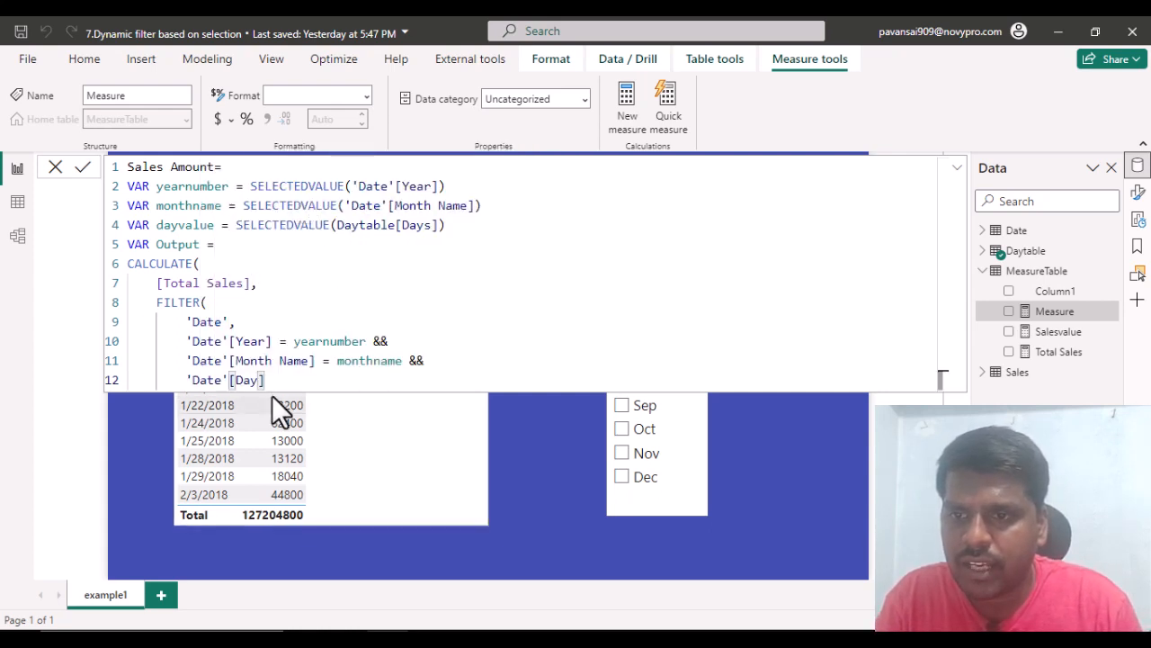
{"action": "type", "text": "="}
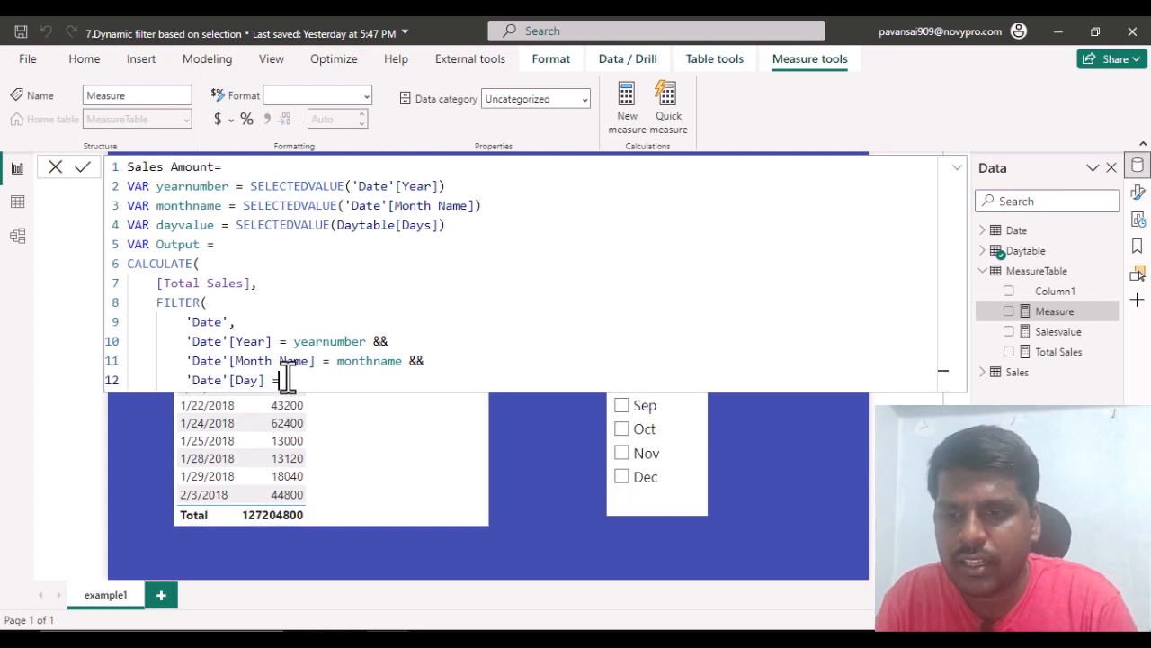
{"action": "key", "text": "BackSpace"}
{"action": "type", "text": ">="}
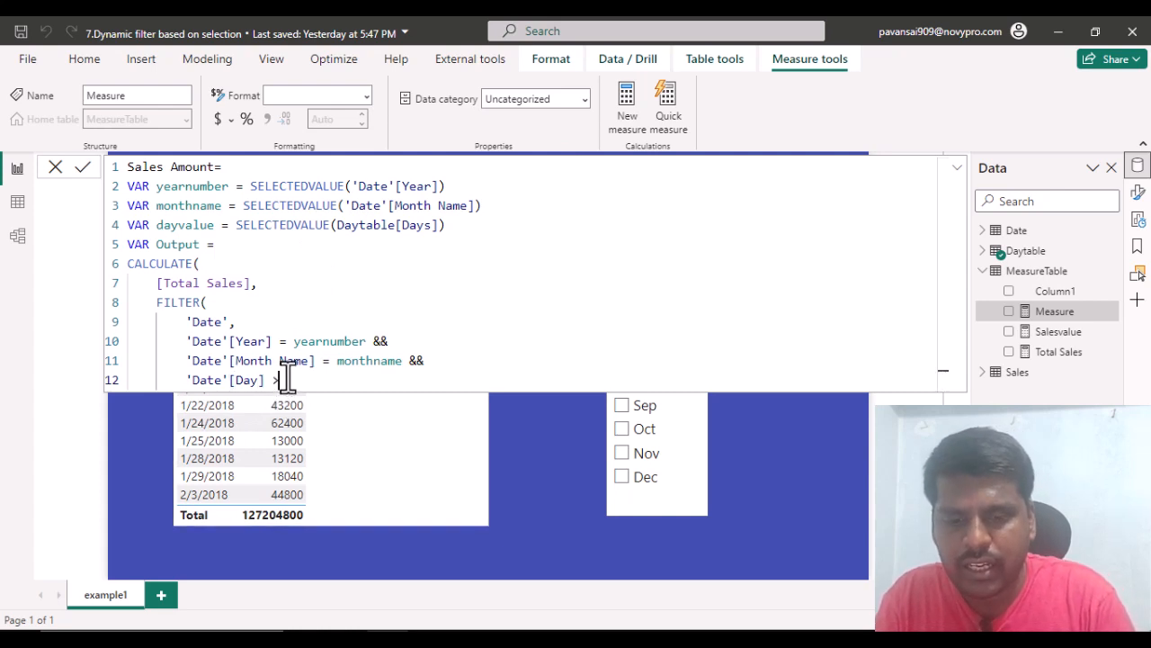
{"action": "type", "text": " 1"}
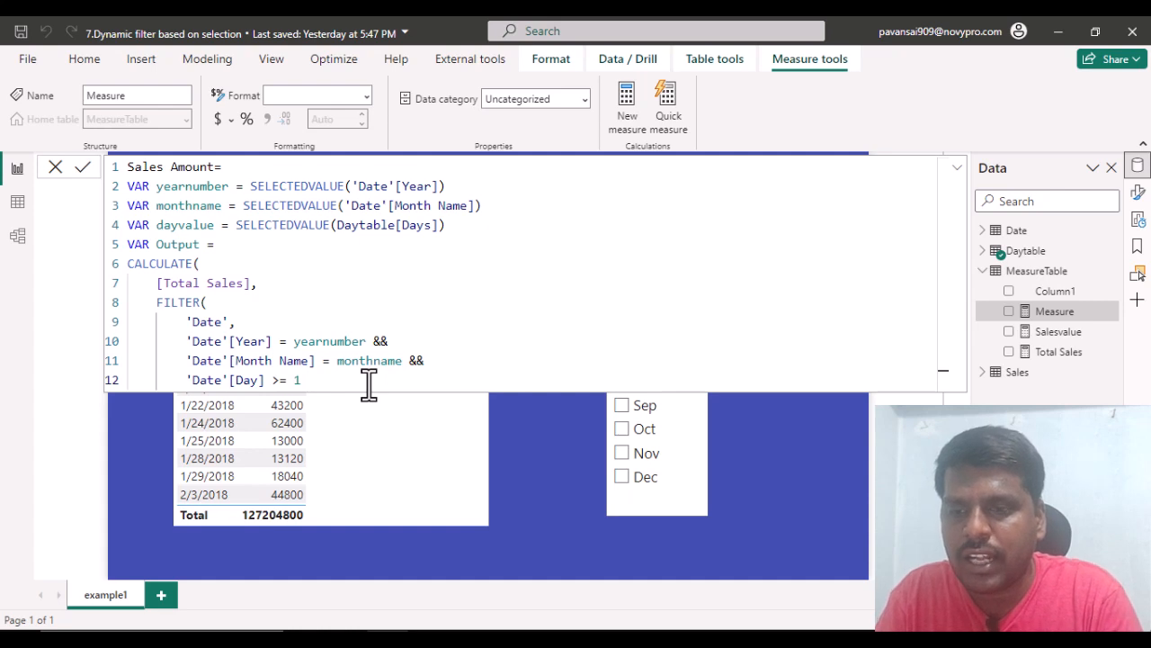
{"action": "type", "text": "&&"}
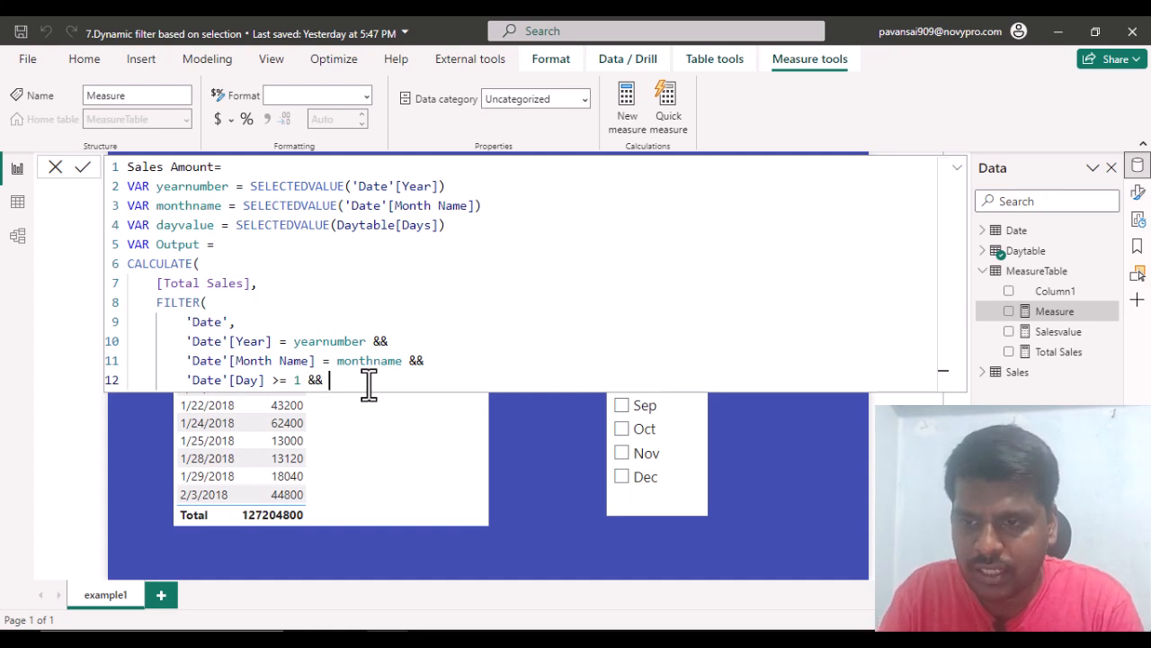
- Complete the day range on the same line with 'Date'[Day] <= dayvalue, spacing the operator evenly
{"action": "type", "text": " da"}
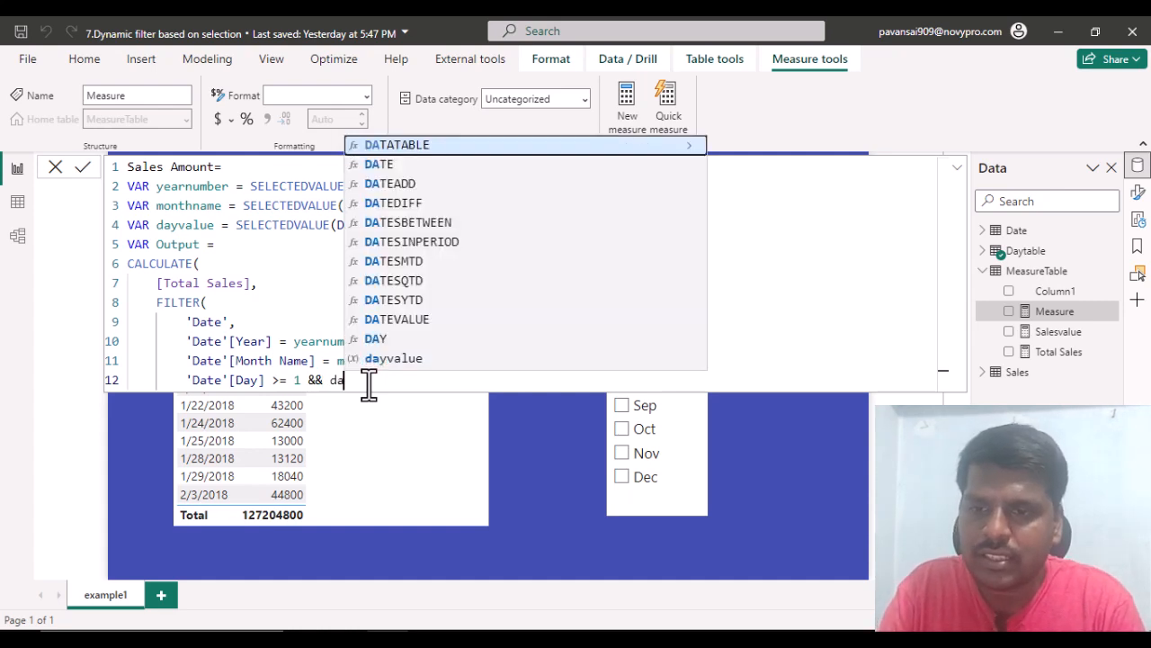
{"action": "type", "text": "te"}
{"action": "key", "text": "Down"}
{"action": "key", "text": "Down"}
{"action": "key", "text": "Down"}
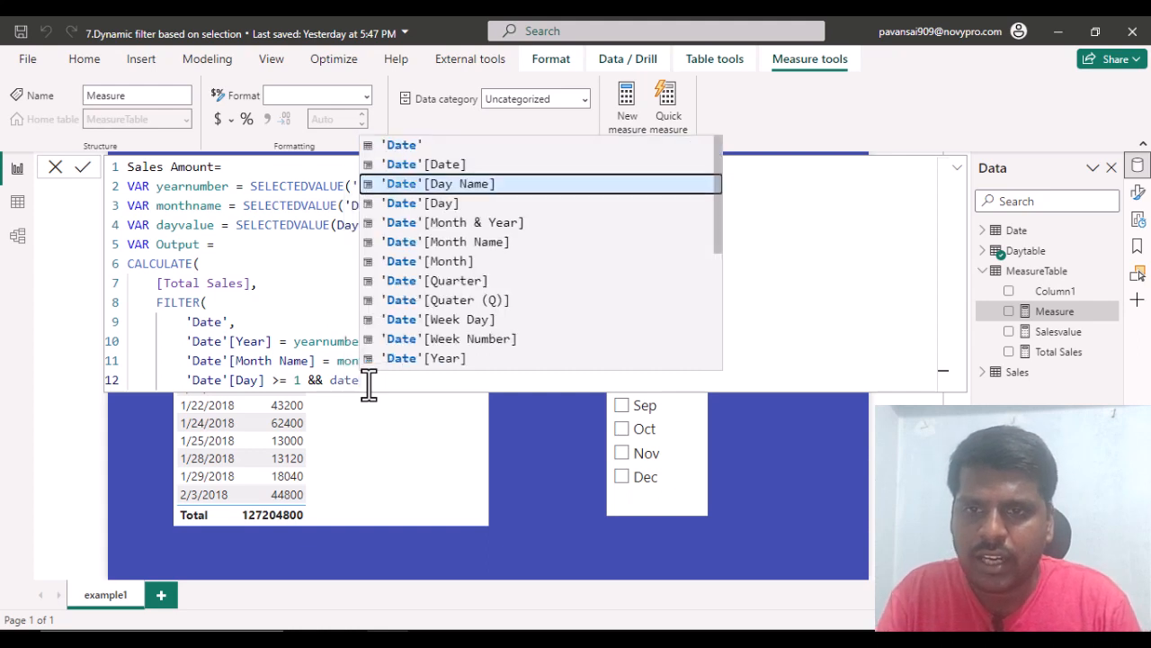
{"action": "key", "text": "Tab"}
{"action": "type", "text": "<="}
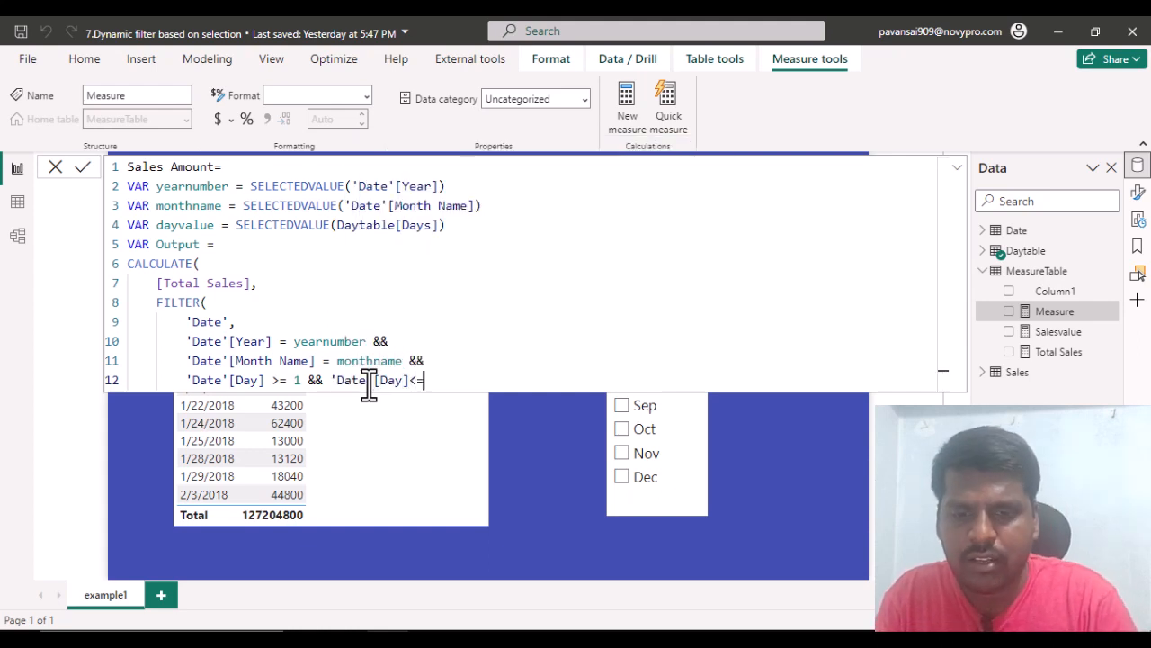
{"action": "type", "text": "da"}
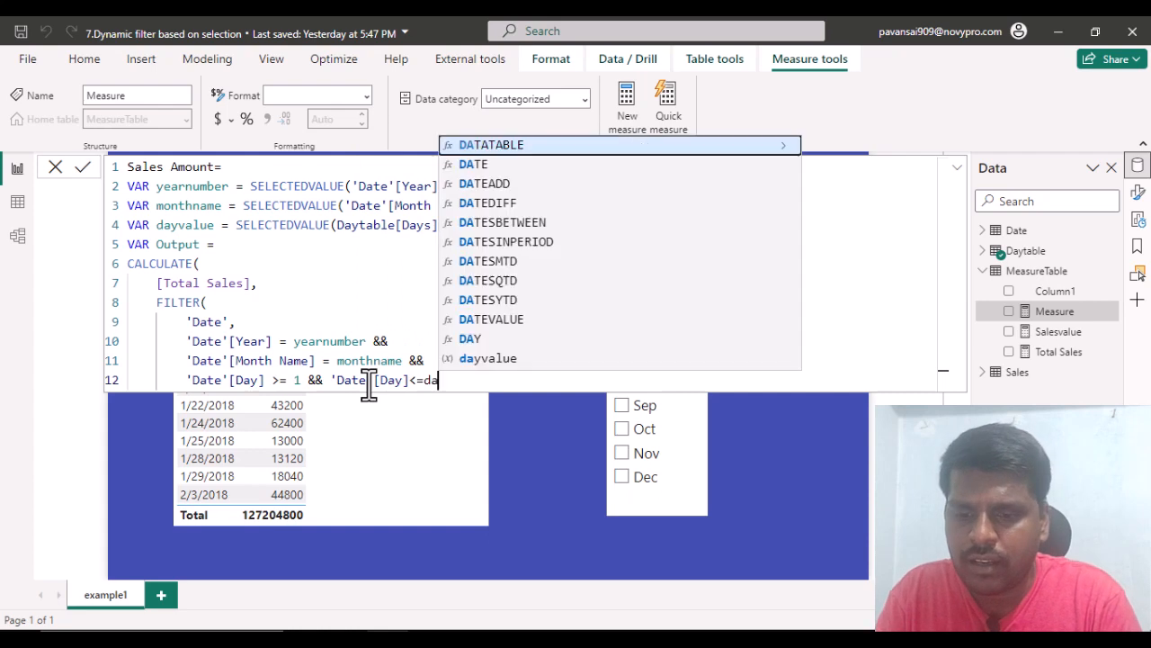
{"action": "type", "text": "yvalue"}
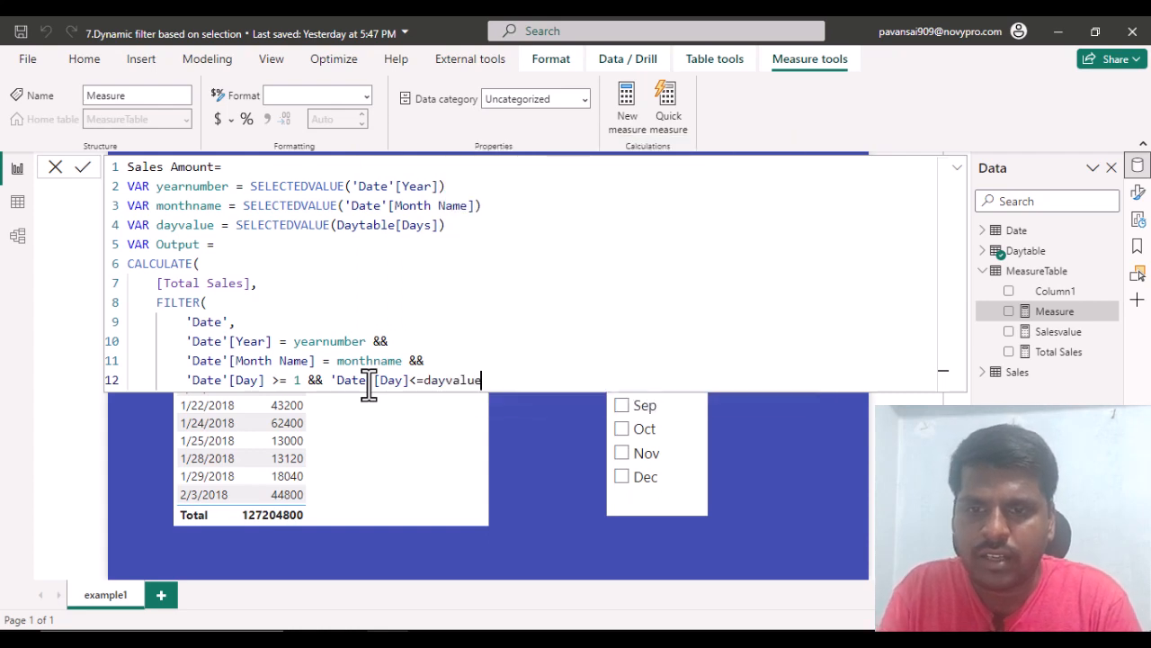
{"action": "left_click", "coordinate": [410, 380]}
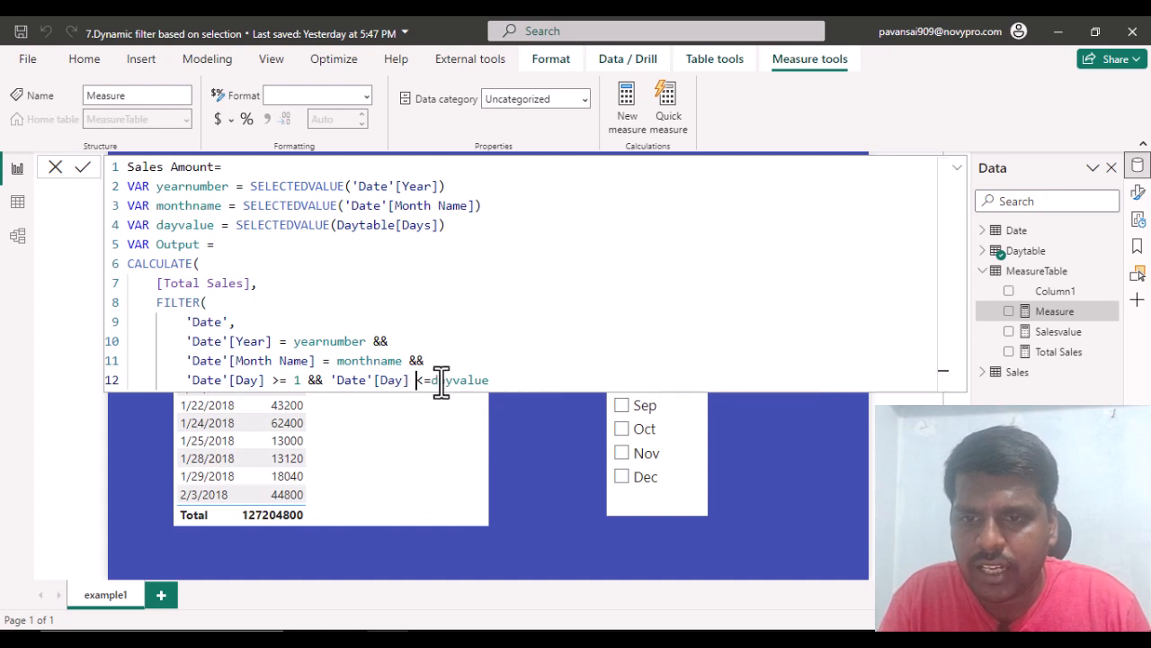
{"action": "left_click", "coordinate": [436, 380]}
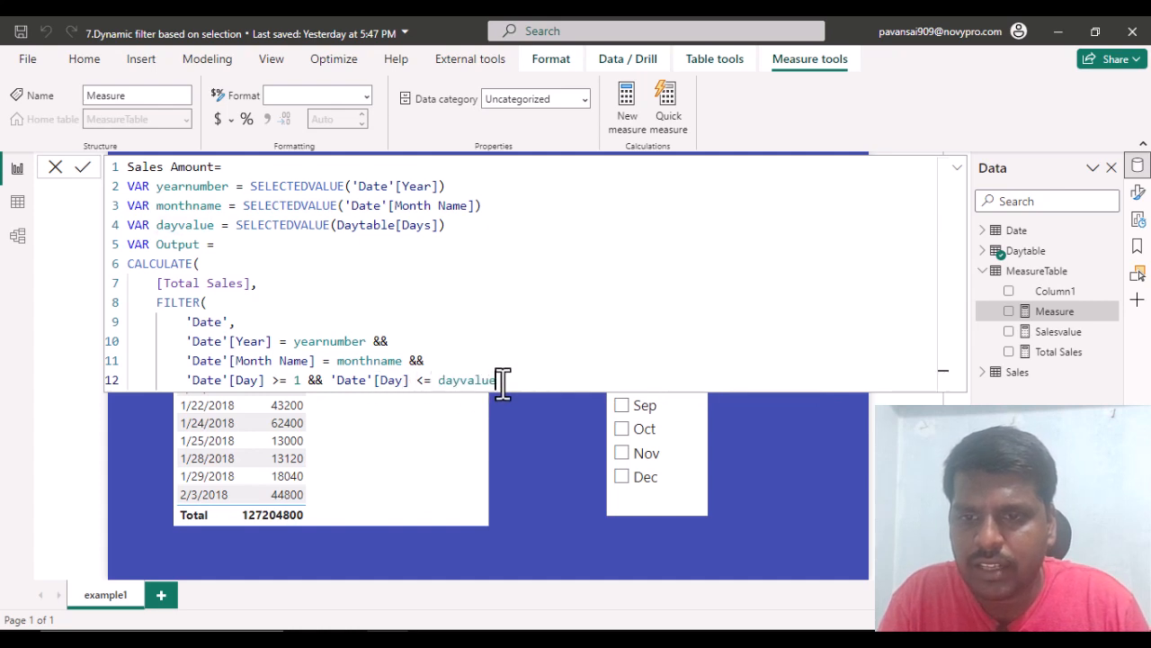
- Close the FILTER and CALCULATE functions with parentheses on separate lines and try to commit the measure
{"action": "key", "text": "shift+Return"}
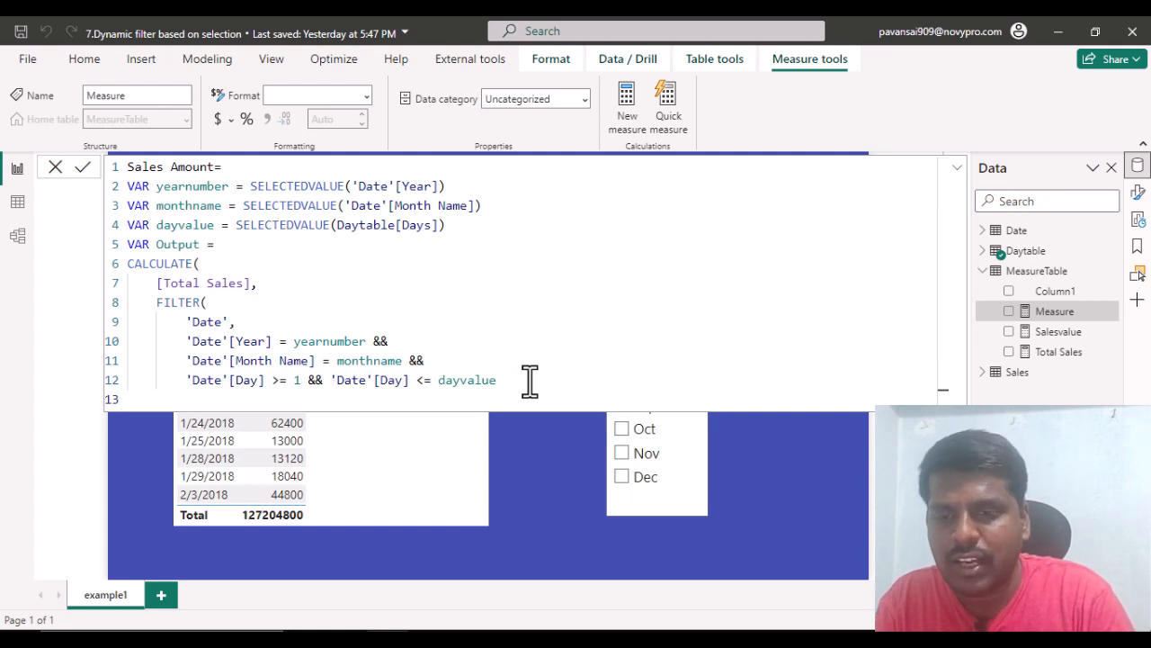
{"action": "type", "text": ")"}
{"action": "key", "text": "shift+Return"}
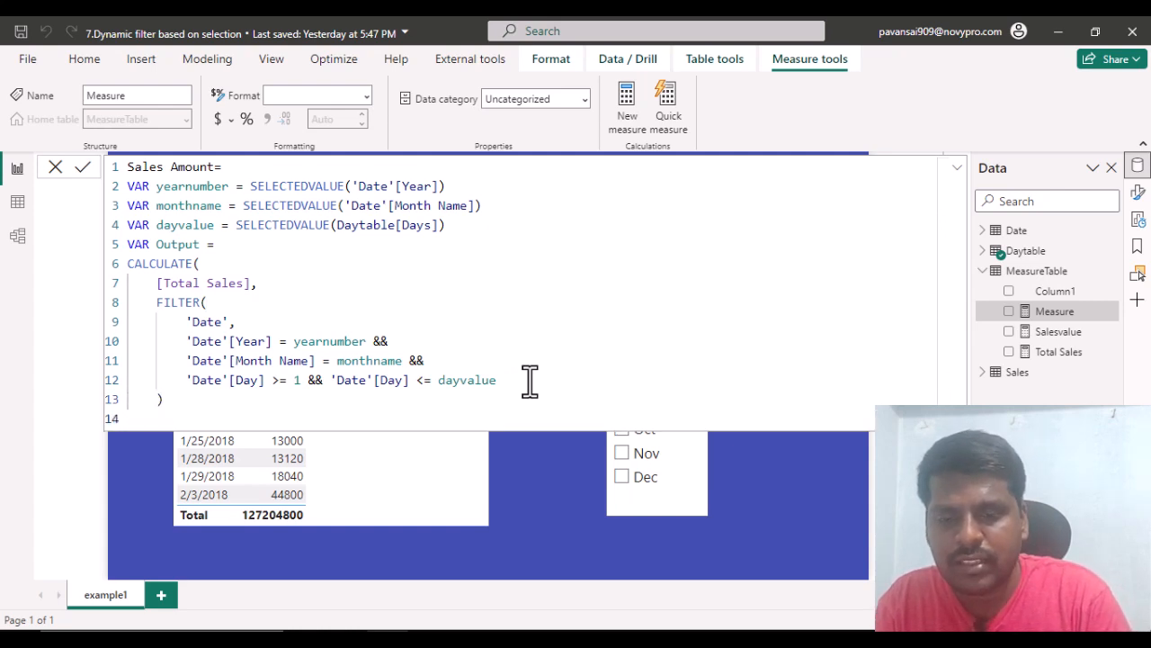
{"action": "type", "text": ")"}
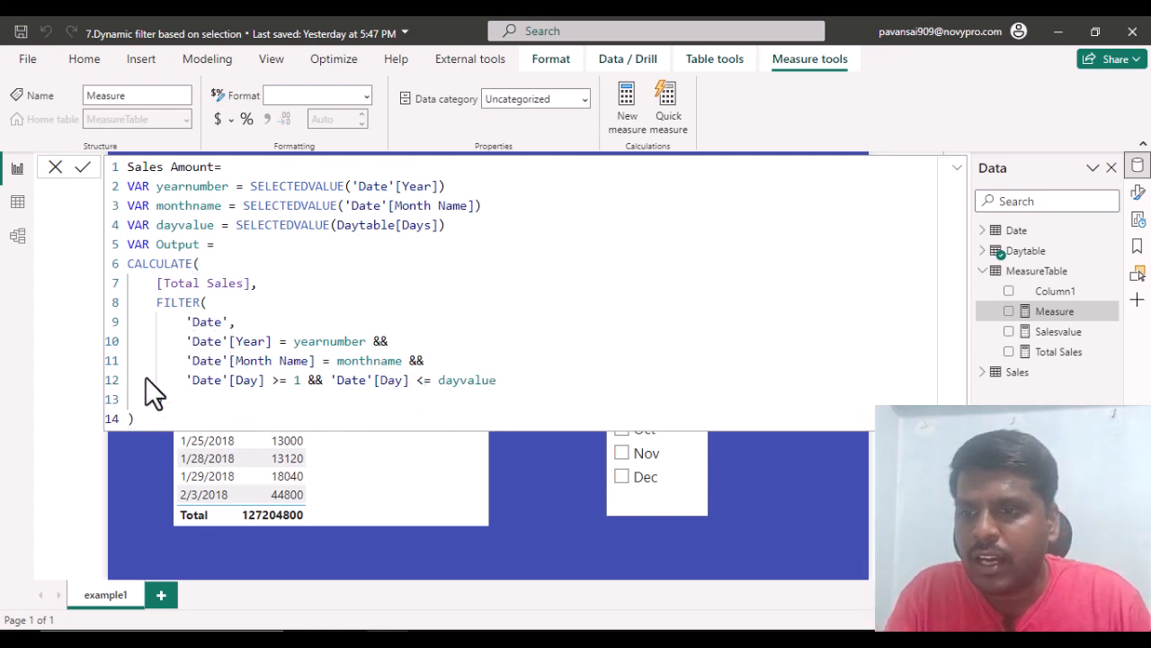
{"action": "key", "text": "Return"}
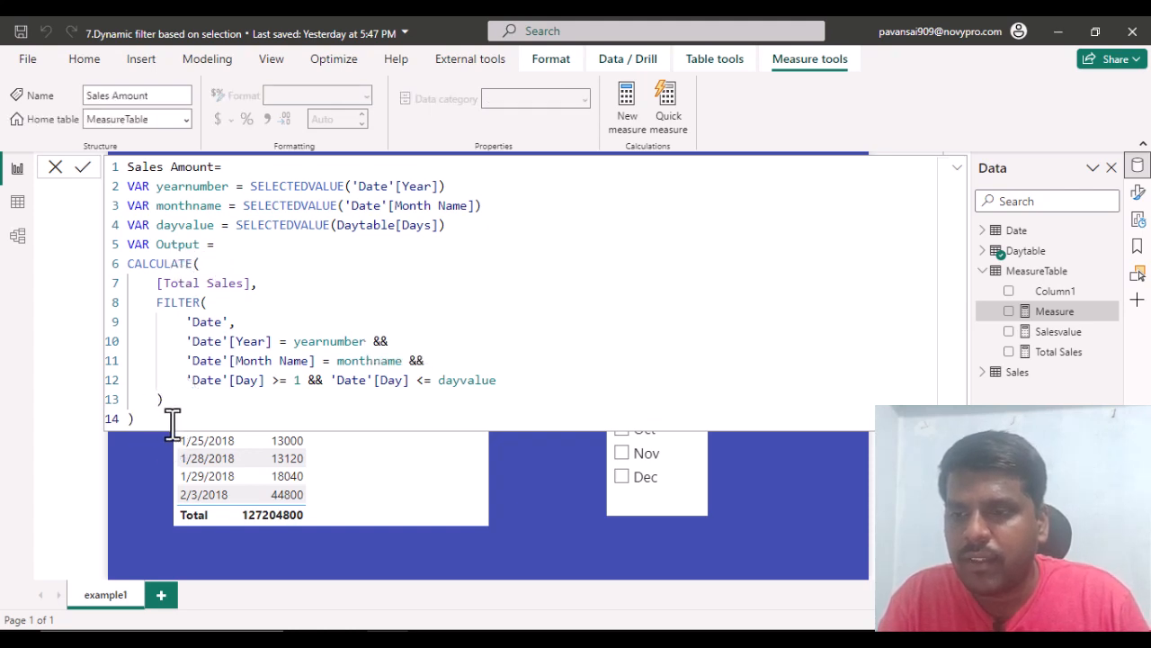
- Finish the measure with a RETURN Output line and commit the formula
{"action": "key", "text": "shift+Return"}
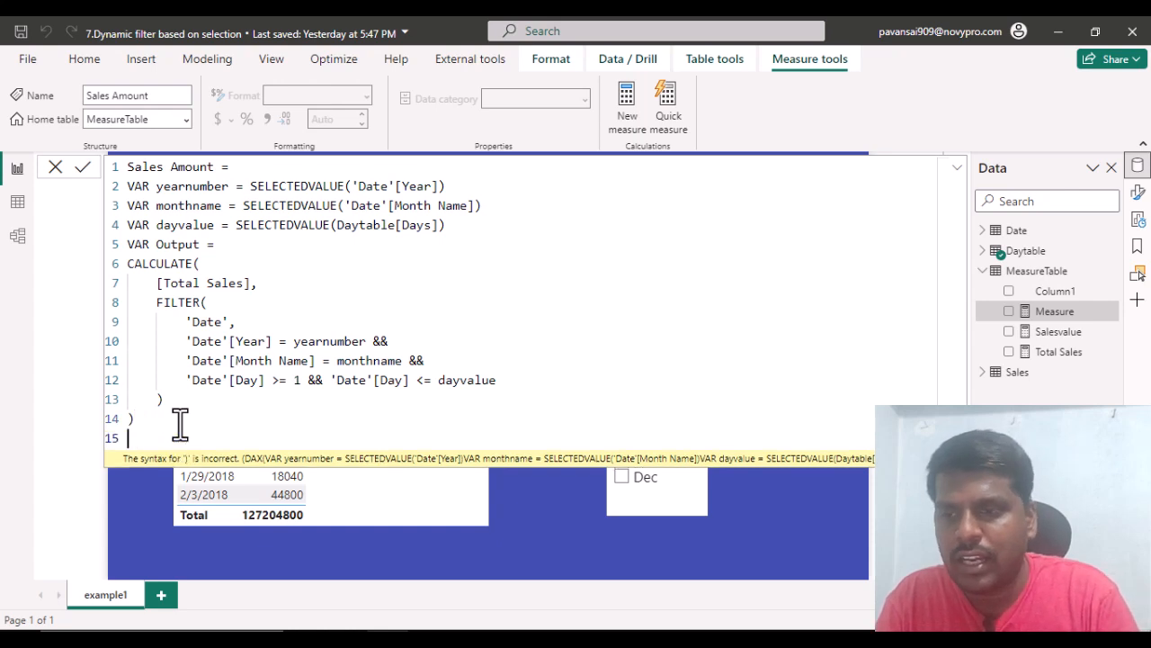
{"action": "type", "text": "RETURN"}
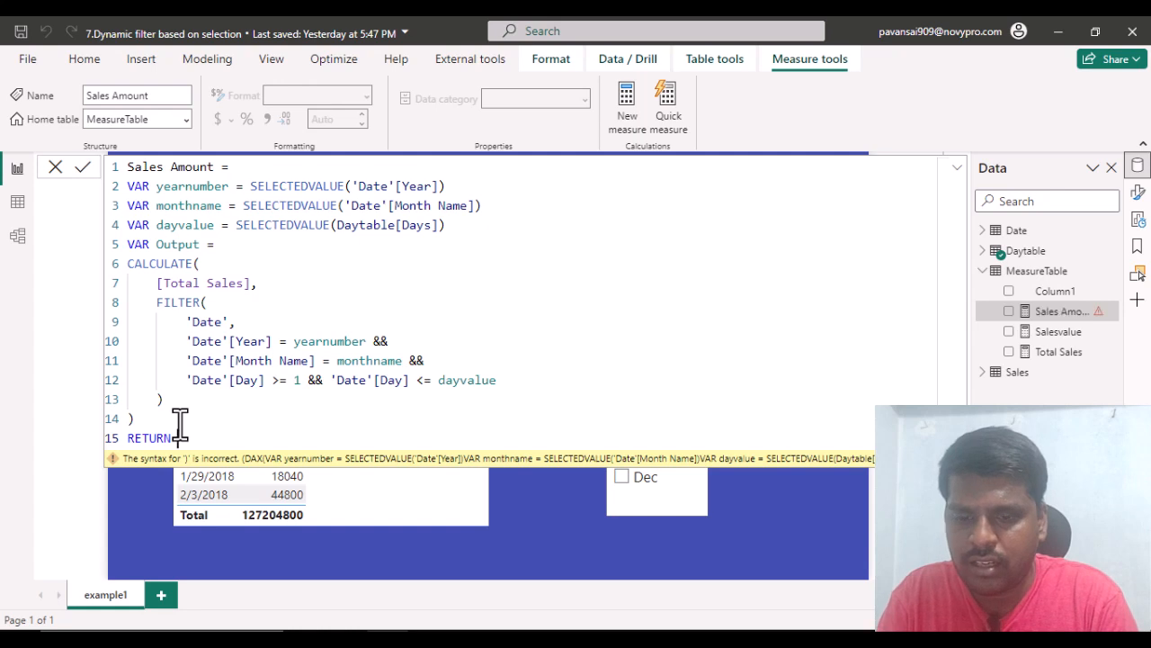
{"action": "type", "text": "O"}
{"action": "left_click", "coordinate": [214, 417]}
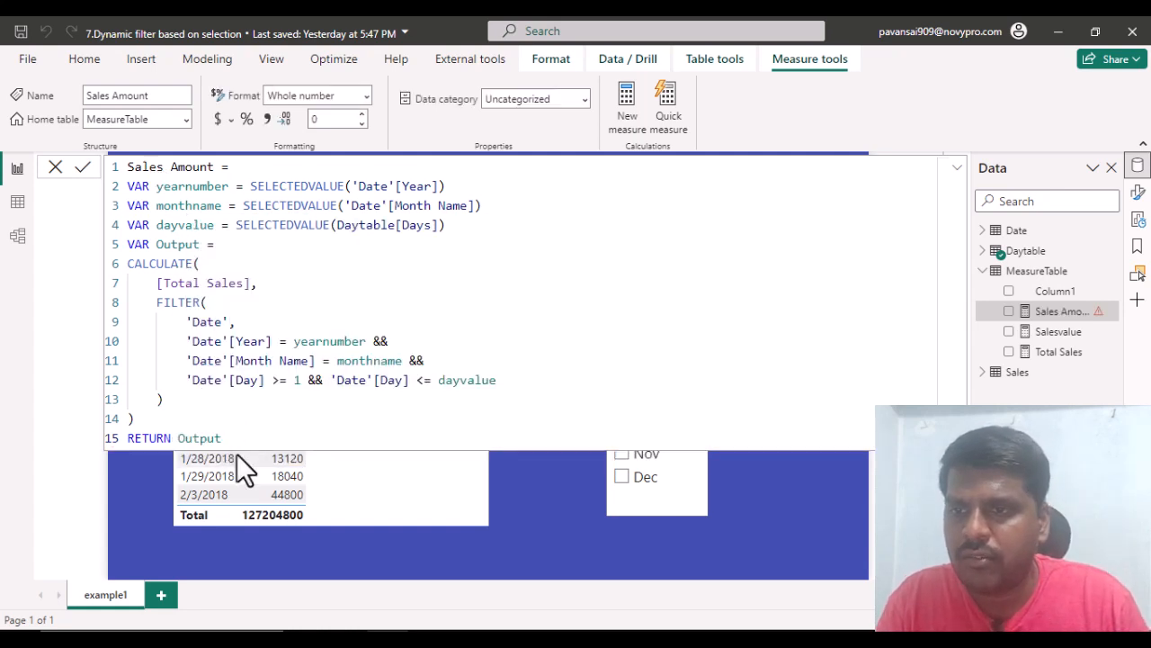
{"action": "left_click", "coordinate": [83, 166]}
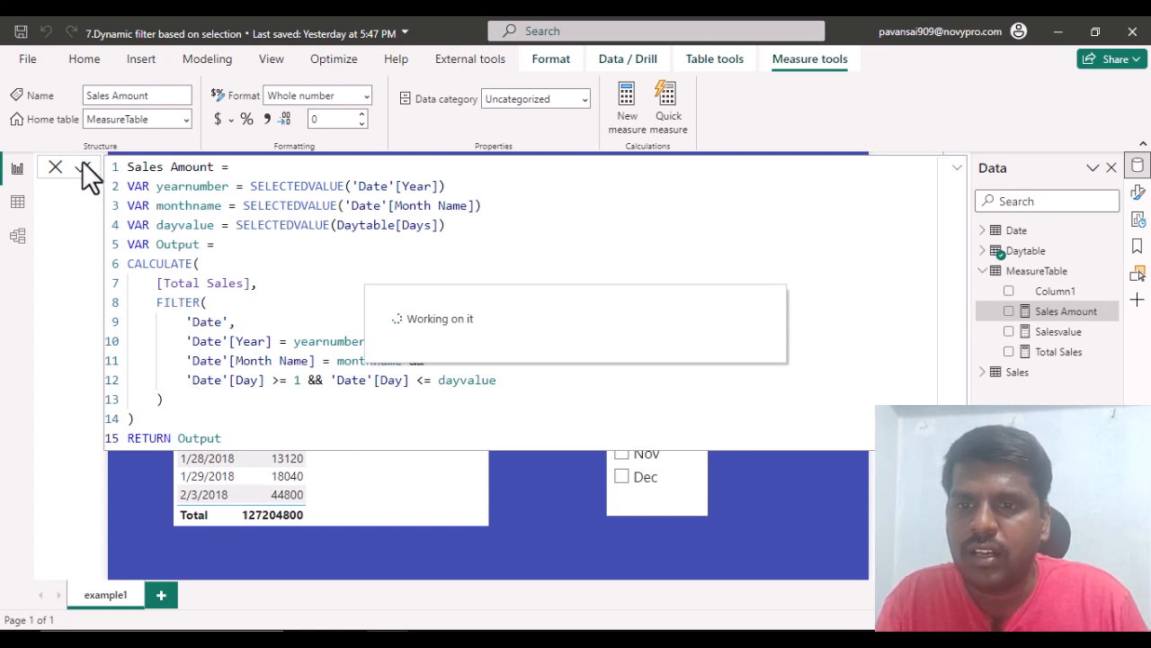
- Add the Sales Amount measure from MeasureTable as a column of the date-wise table and close the visual builder
{"action": "left_click", "coordinate": [444, 472]}
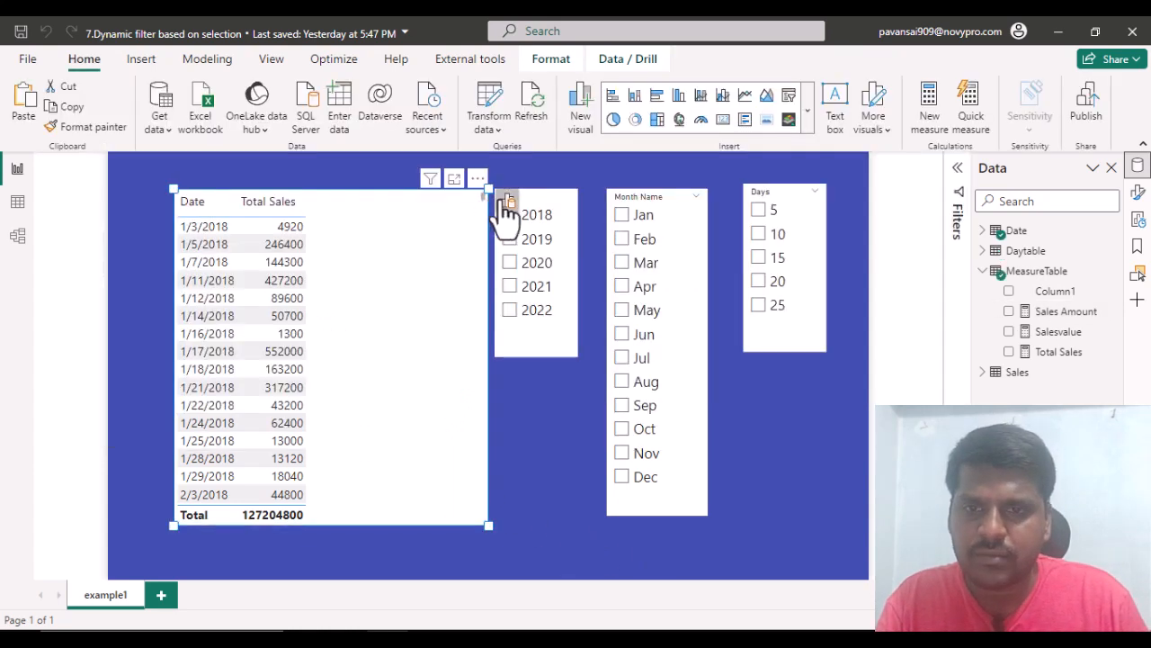
{"action": "left_click", "coordinate": [507, 201]}
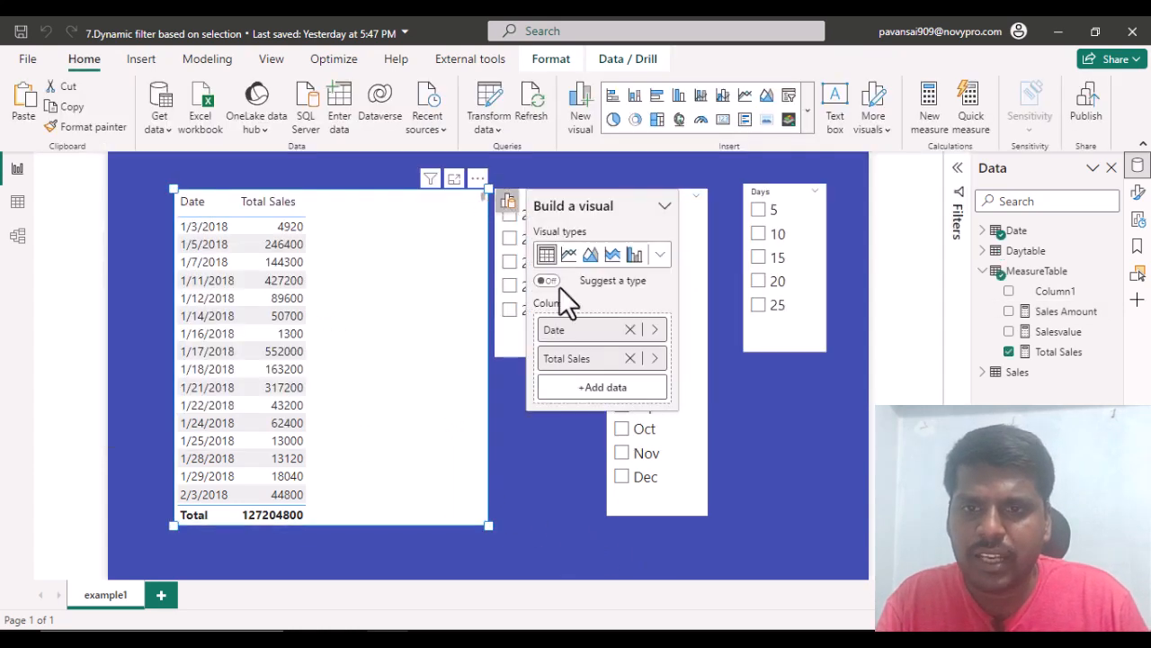
{"action": "left_click", "coordinate": [601, 387]}
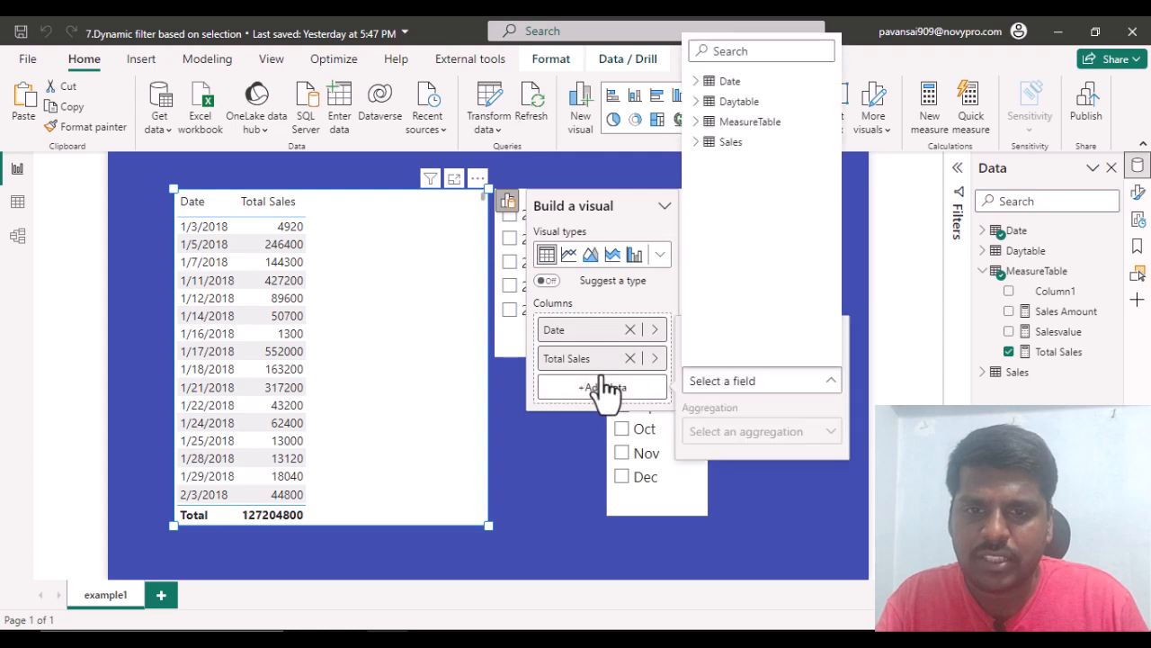
{"action": "left_click", "coordinate": [697, 123]}
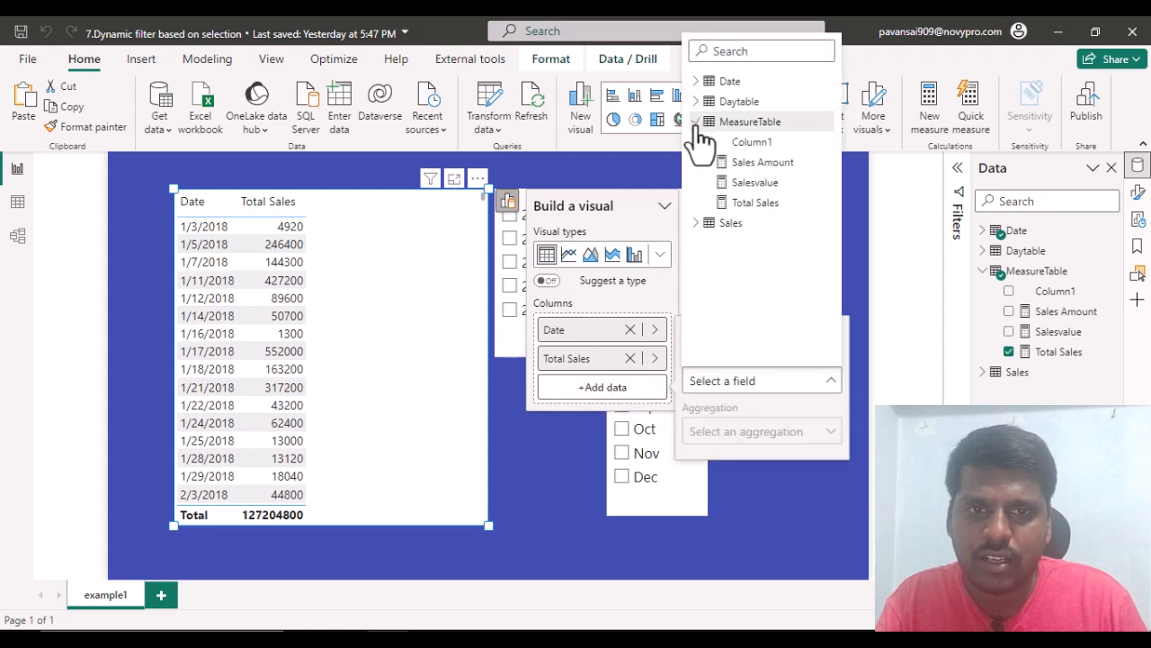
{"action": "left_click", "coordinate": [756, 162]}
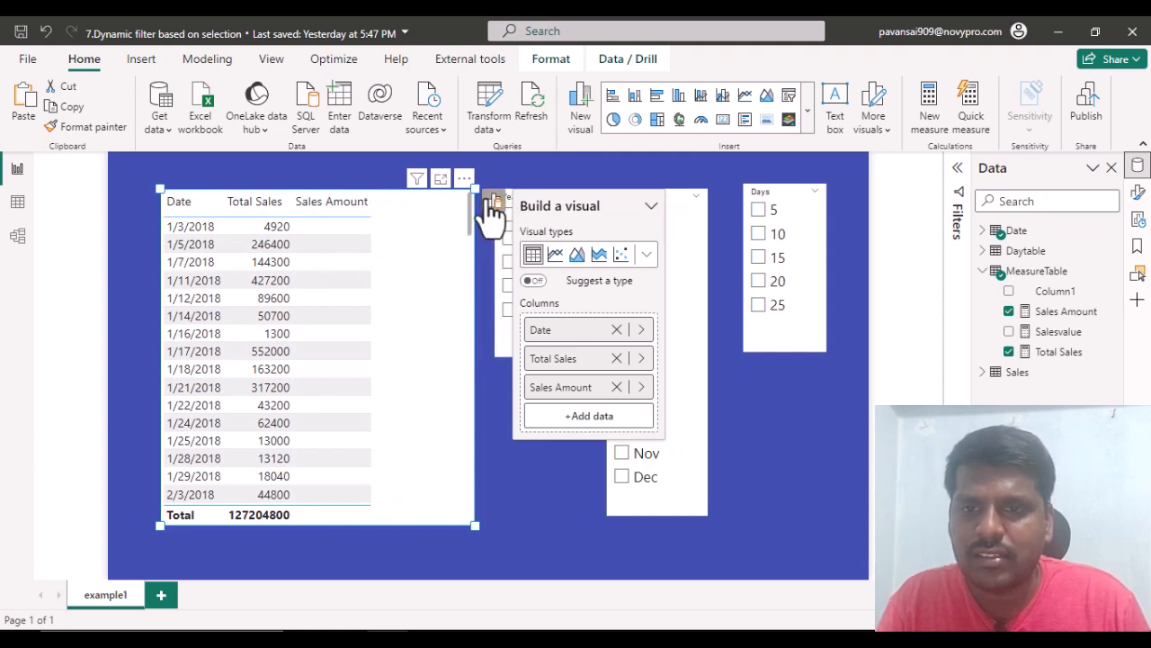
{"action": "left_click", "coordinate": [490, 208]}
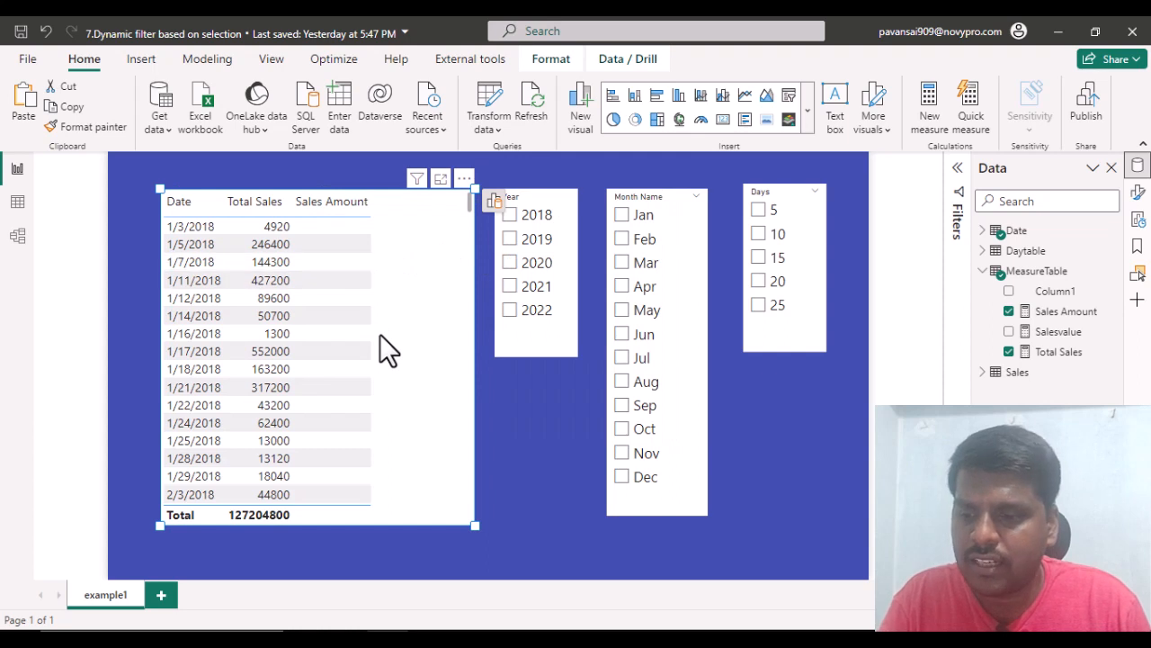
- Filter the report to year 2018, month Jul and day value 10, and compare the Sales Amount column with the listed dates
{"action": "mouse_move", "coordinate": [299, 221]}
{"action": "left_mouse_down"}
{"action": "mouse_move", "coordinate": [336, 249]}
{"action": "mouse_move", "coordinate": [409, 450]}
{"action": "mouse_move", "coordinate": [385, 500]}
{"action": "left_mouse_up"}
{"action": "key", "text": "Escape"}
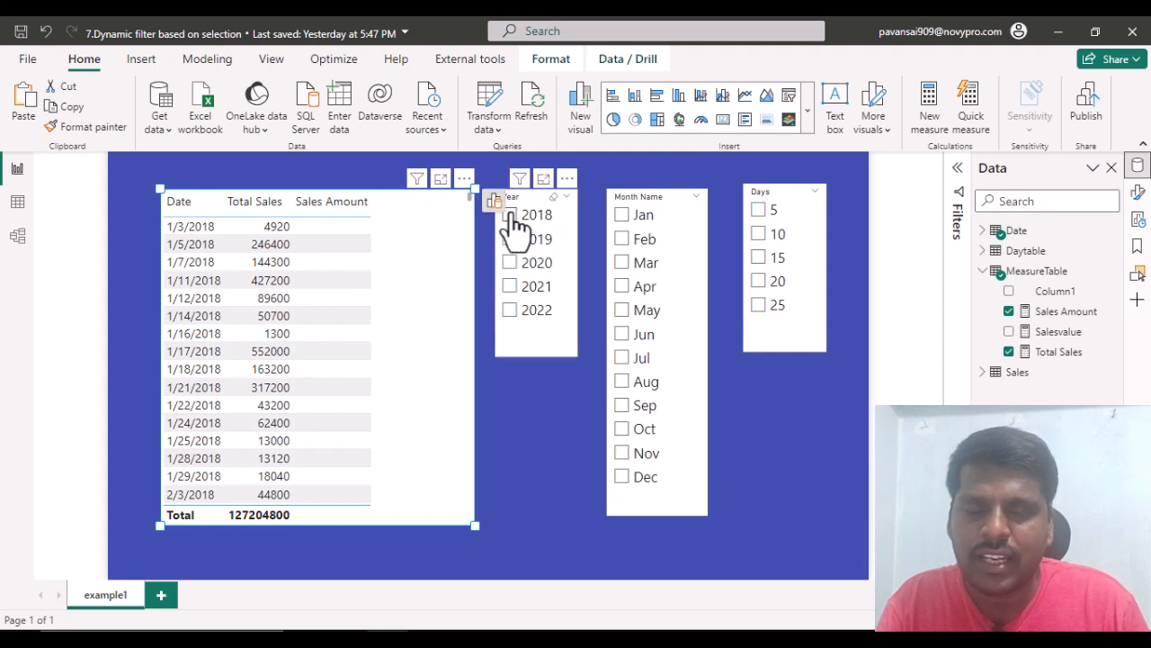
{"action": "left_click", "coordinate": [510, 215]}
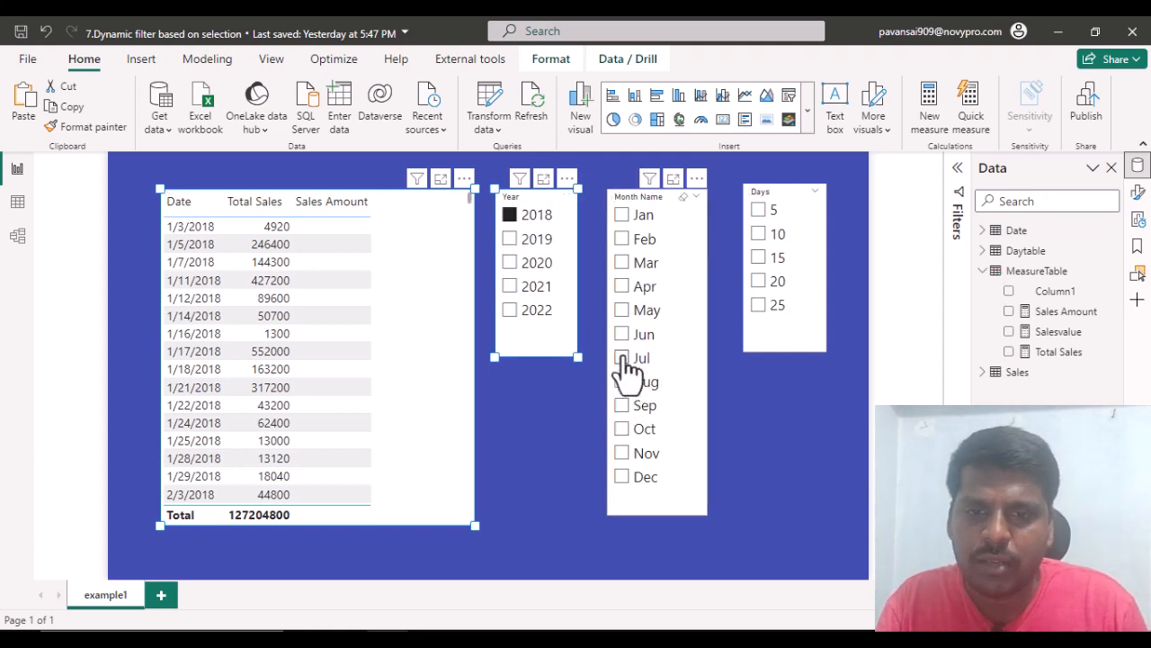
{"action": "left_click", "coordinate": [621, 358]}
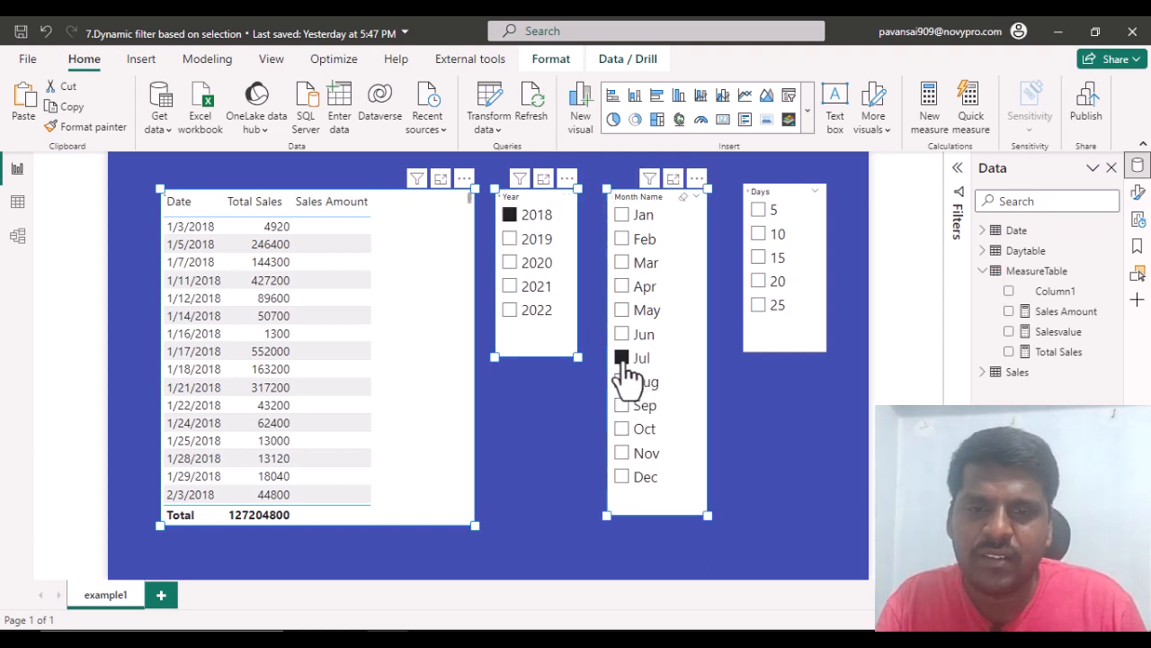
{"action": "left_click", "coordinate": [758, 234]}
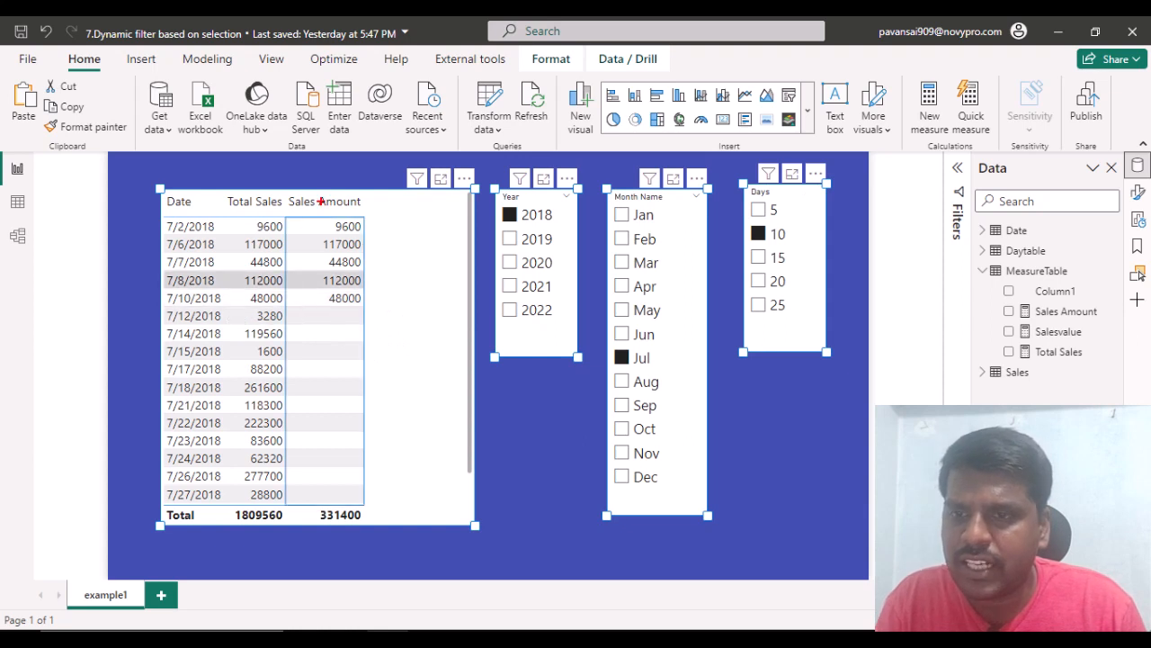
{"action": "mouse_move", "coordinate": [314, 220]}
{"action": "left_mouse_down"}
{"action": "mouse_move", "coordinate": [381, 277]}
{"action": "mouse_move", "coordinate": [385, 307]}
{"action": "left_mouse_up"}
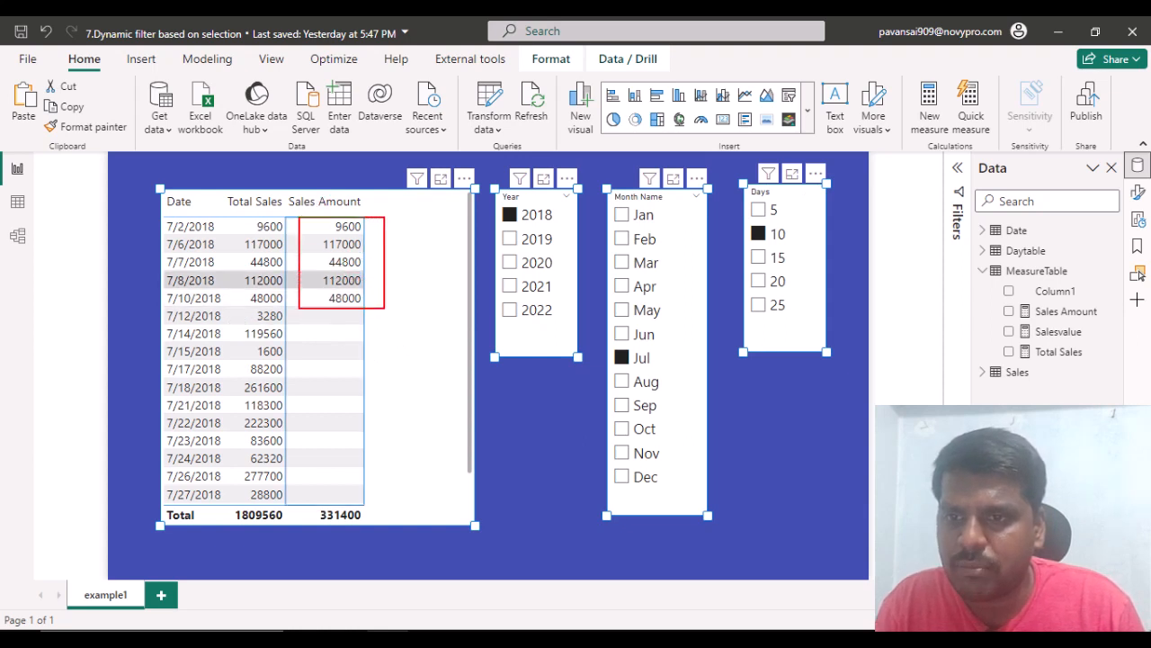
{"action": "left_click_drag", "start_coordinate": [163, 216], "coordinate": [237, 306]}
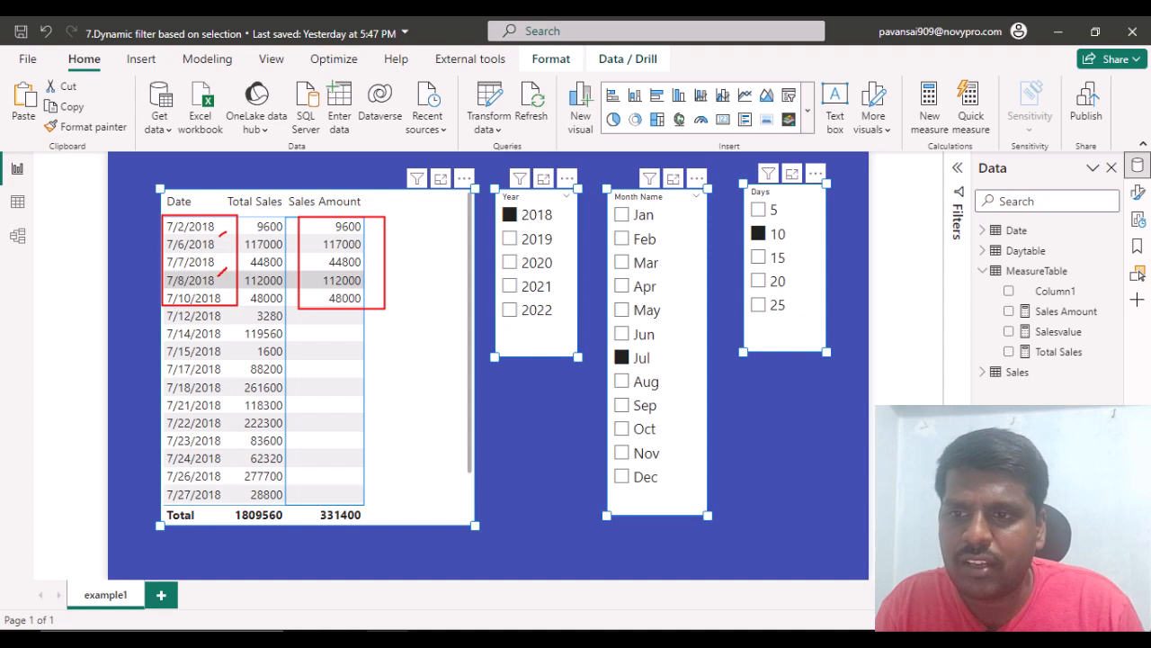
{"action": "left_click_drag", "start_coordinate": [377, 240], "coordinate": [414, 230]}
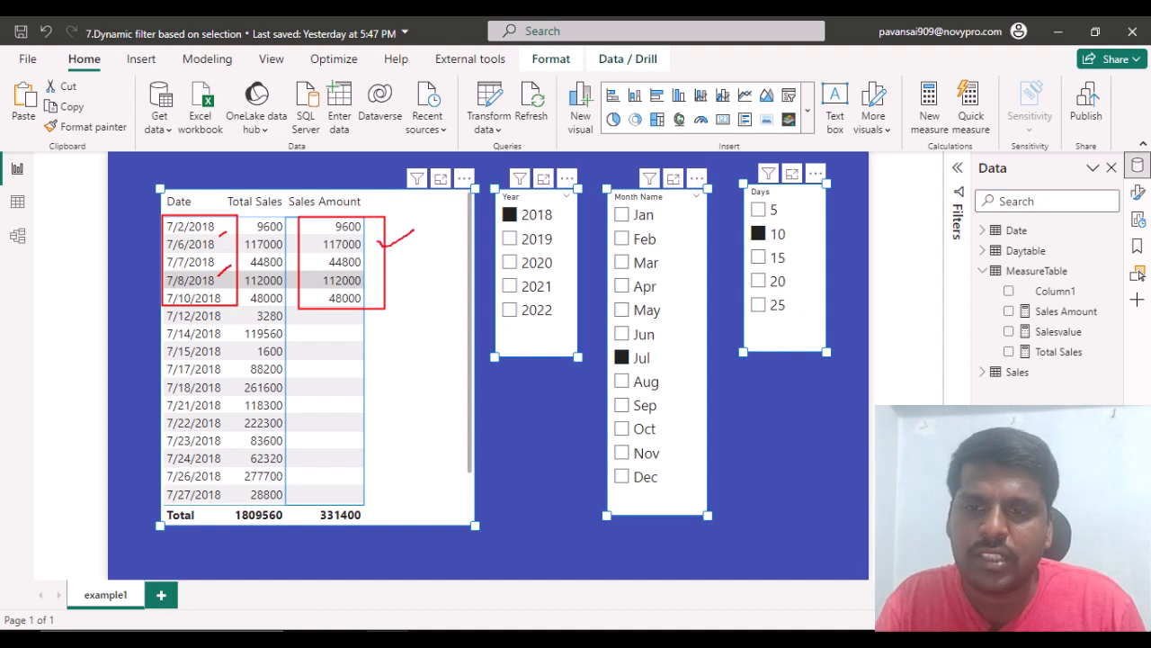
{"action": "key", "text": "Escape"}
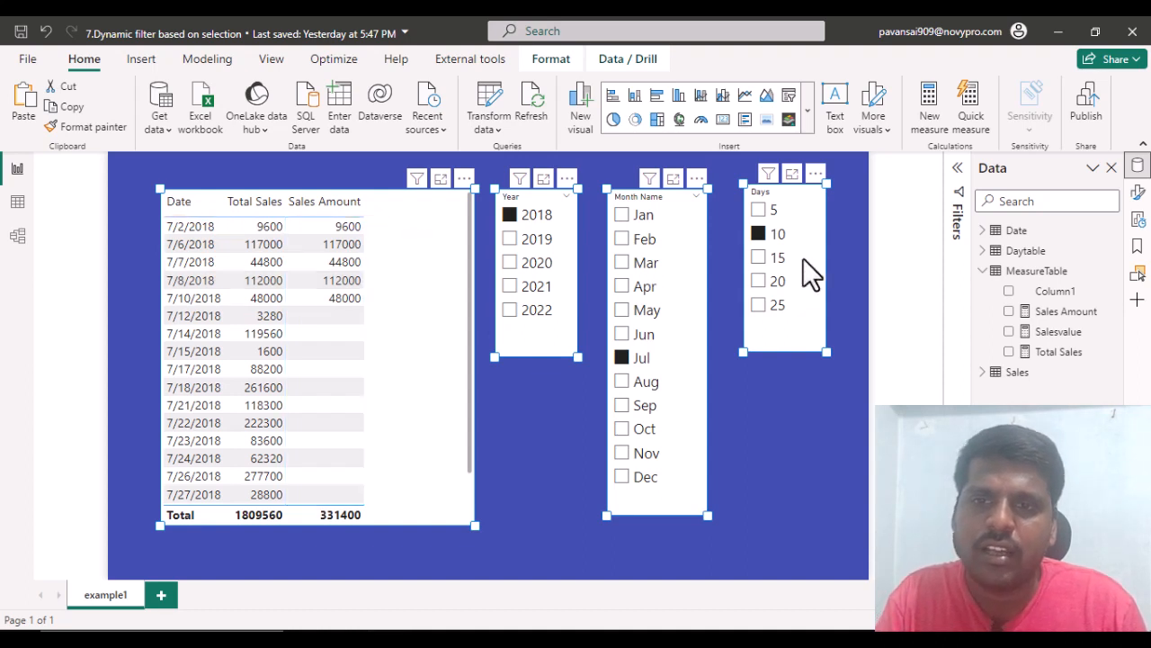
- Switch the Month Name slicer to Aug and check the Sales Amount values against the dates and the three slicer selections
{"action": "left_click", "coordinate": [621, 381]}
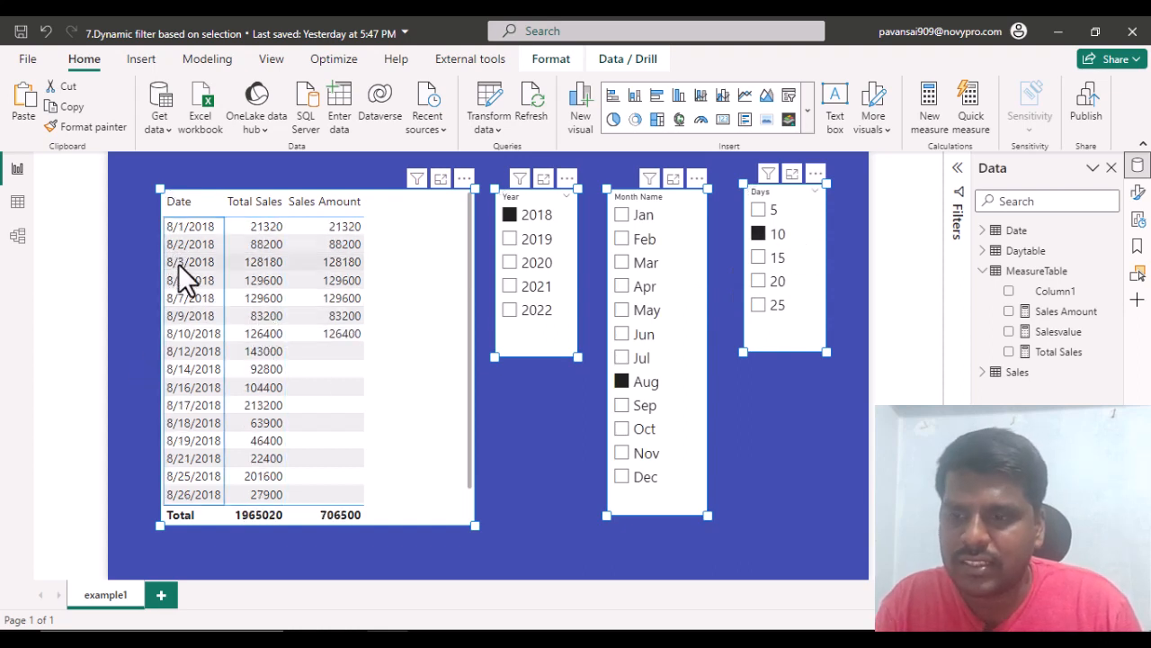
{"action": "mouse_move", "coordinate": [165, 215]}
{"action": "left_mouse_down"}
{"action": "mouse_move", "coordinate": [245, 345]}
{"action": "mouse_move", "coordinate": [226, 342]}
{"action": "left_mouse_up"}
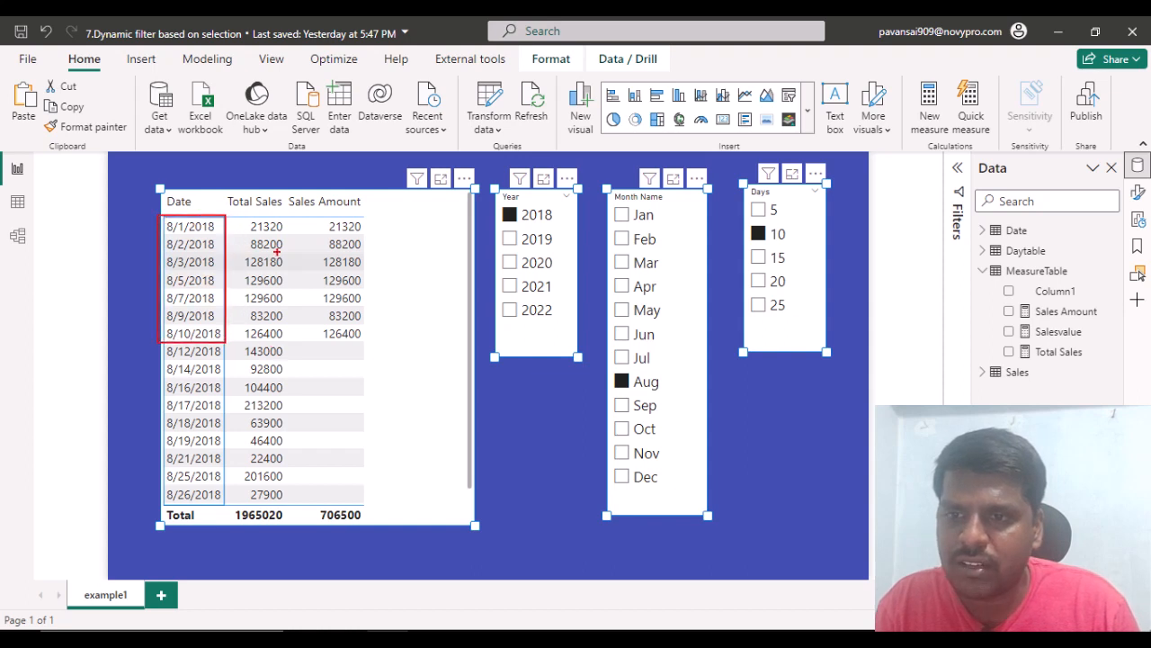
{"action": "mouse_move", "coordinate": [306, 221]}
{"action": "left_mouse_down"}
{"action": "mouse_move", "coordinate": [389, 306]}
{"action": "mouse_move", "coordinate": [370, 345]}
{"action": "left_mouse_up"}
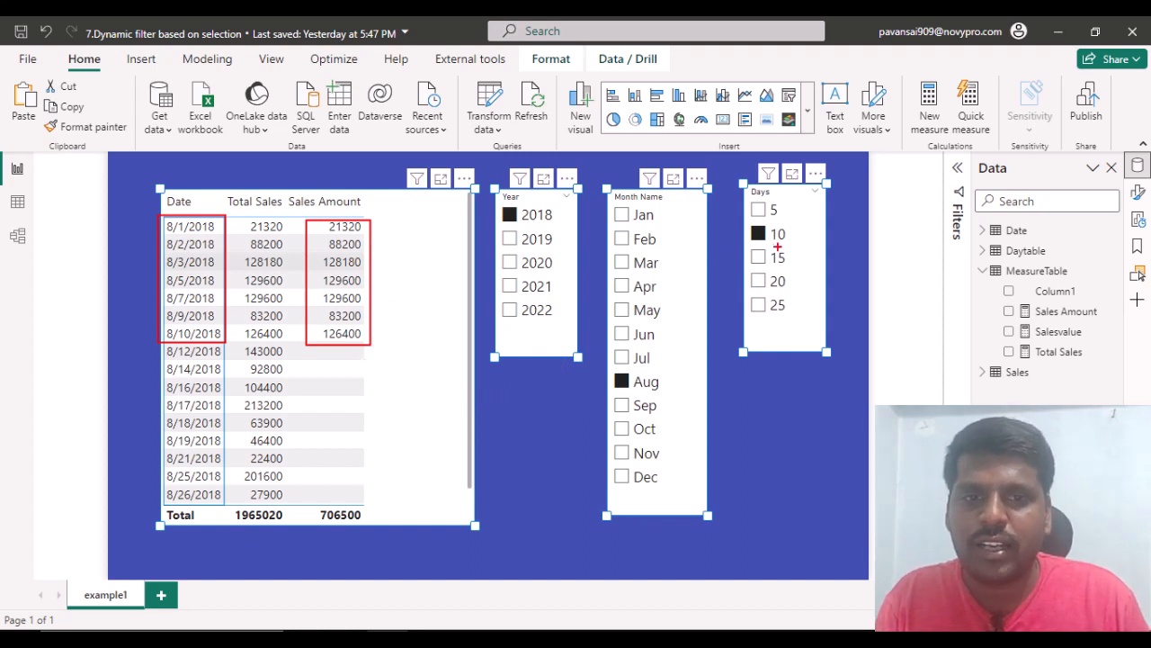
{"action": "left_click_drag", "start_coordinate": [765, 196], "coordinate": [800, 176]}
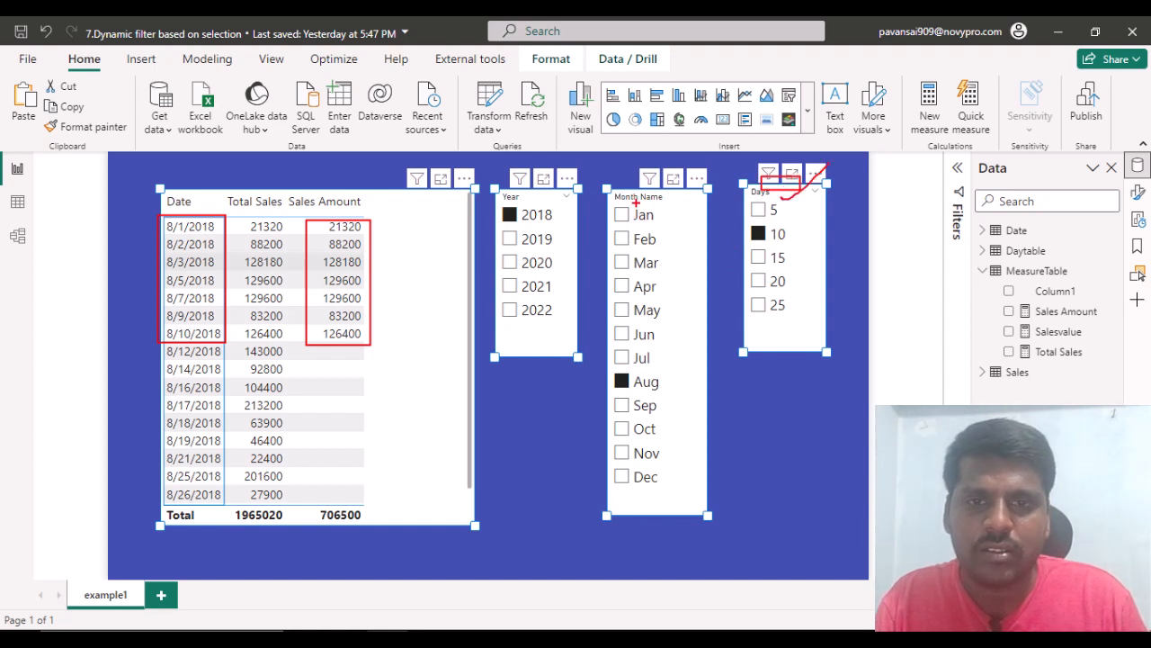
{"action": "left_click_drag", "start_coordinate": [638, 193], "coordinate": [681, 178]}
{"action": "left_click_drag", "start_coordinate": [520, 201], "coordinate": [552, 189]}
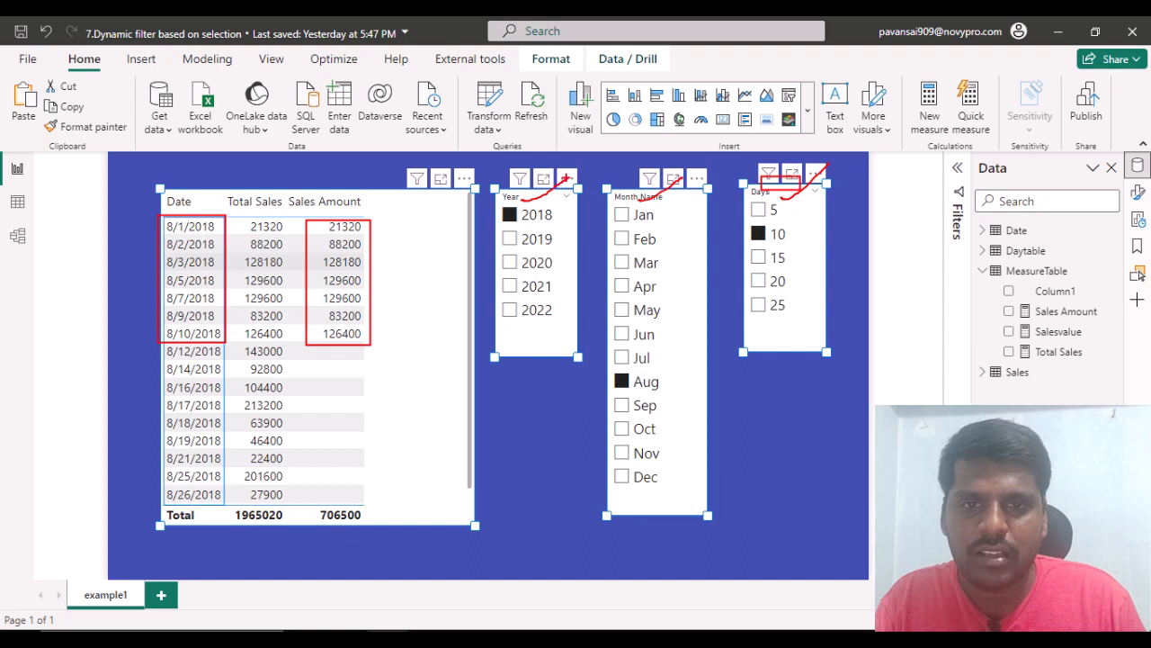